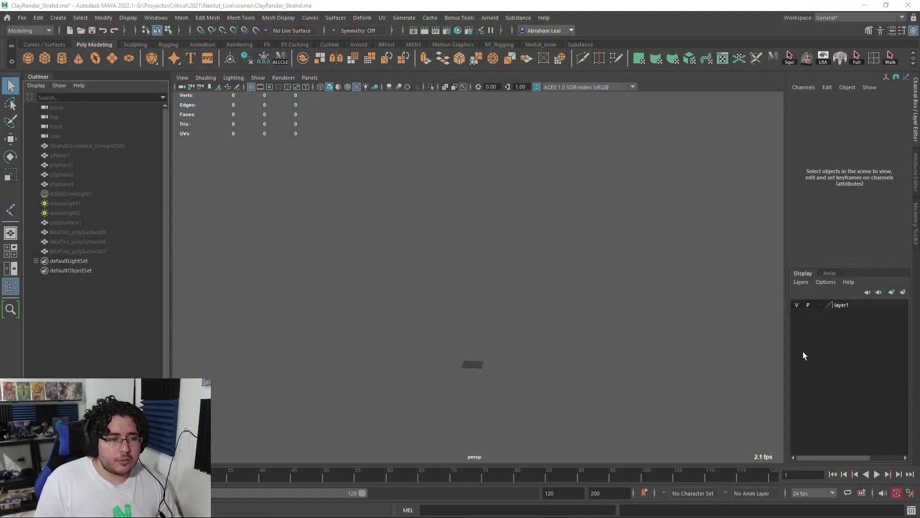
pyautogui.keyDown('alt'); pyautogui.moveTo(516, 295); pyautogui.dragTo(496, 364, button='right'); pyautogui.keyUp('alt')
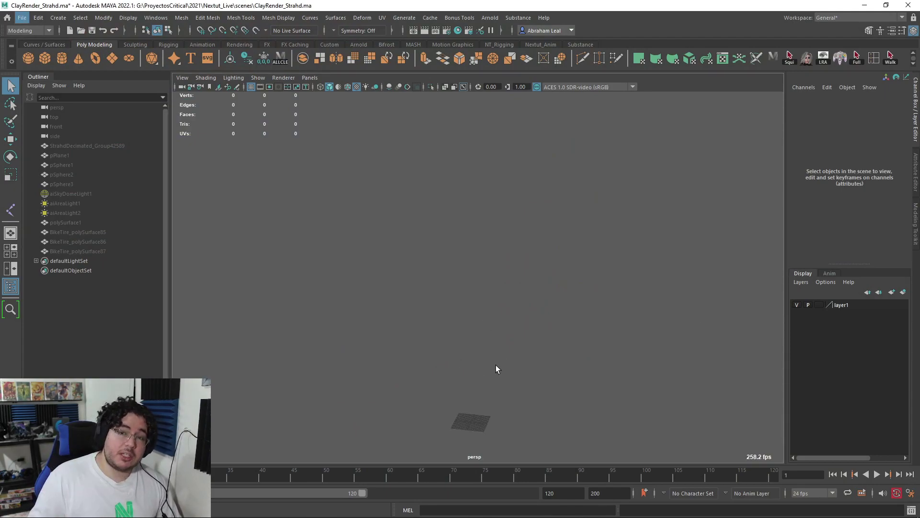
pyautogui.keyDown('alt'); pyautogui.moveTo(581, 347); pyautogui.dragTo(577, 281, button='middle'); pyautogui.keyUp('alt')
pyautogui.keyDown('alt'); pyautogui.moveTo(577, 280); pyautogui.dragTo(642, 377, button='right'); pyautogui.keyUp('alt')
pyautogui.keyDown('alt'); pyautogui.moveTo(536, 324); pyautogui.dragTo(561, 269, button='middle'); pyautogui.keyUp('alt')
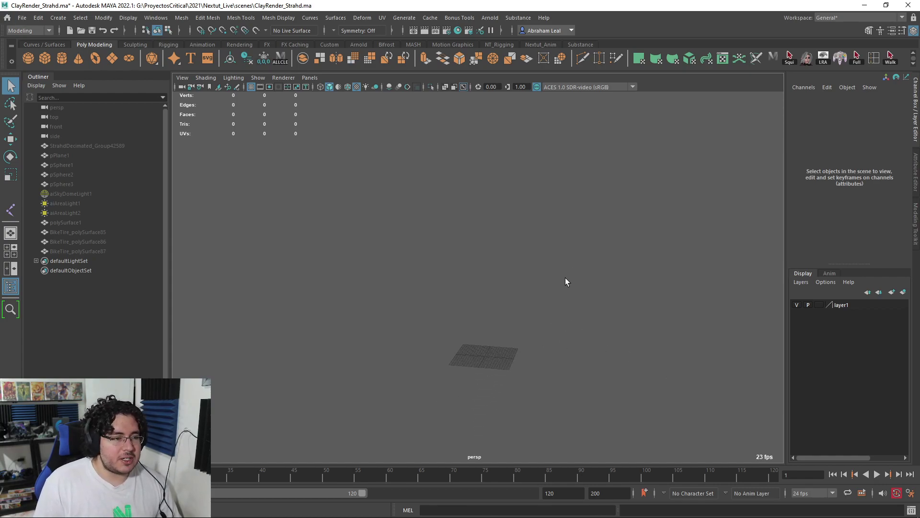
pyautogui.keyDown('alt'); pyautogui.moveTo(537, 317); pyautogui.dragTo(540, 281, button='middle'); pyautogui.keyUp('alt')
pyautogui.keyDown('alt'); pyautogui.moveTo(540, 281); pyautogui.dragTo(671, 326, button='right'); pyautogui.keyUp('alt')
pyautogui.keyDown('alt'); pyautogui.moveTo(583, 292); pyautogui.dragTo(581, 310); pyautogui.keyUp('alt')
pyautogui.keyDown('alt'); pyautogui.moveTo(544, 308); pyautogui.dragTo(576, 309, button='right'); pyautogui.keyUp('alt')
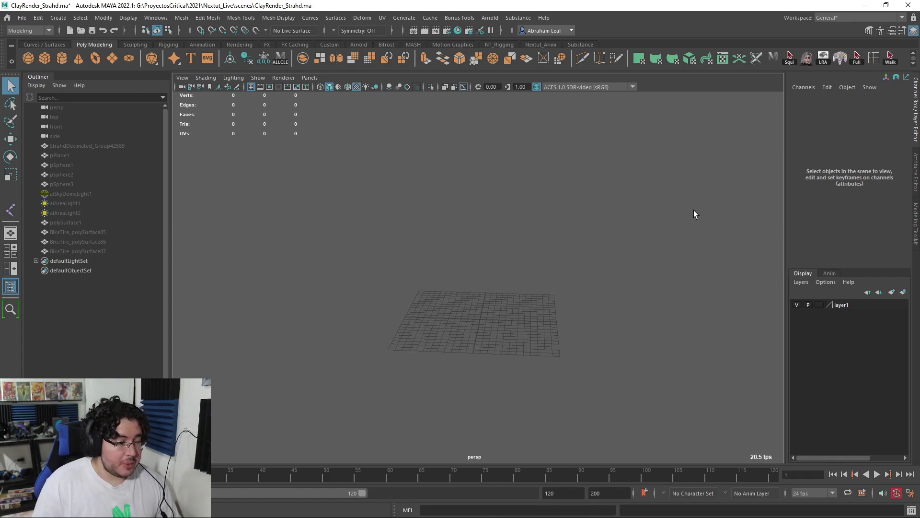
pyautogui.scroll(-2, 294, 139)
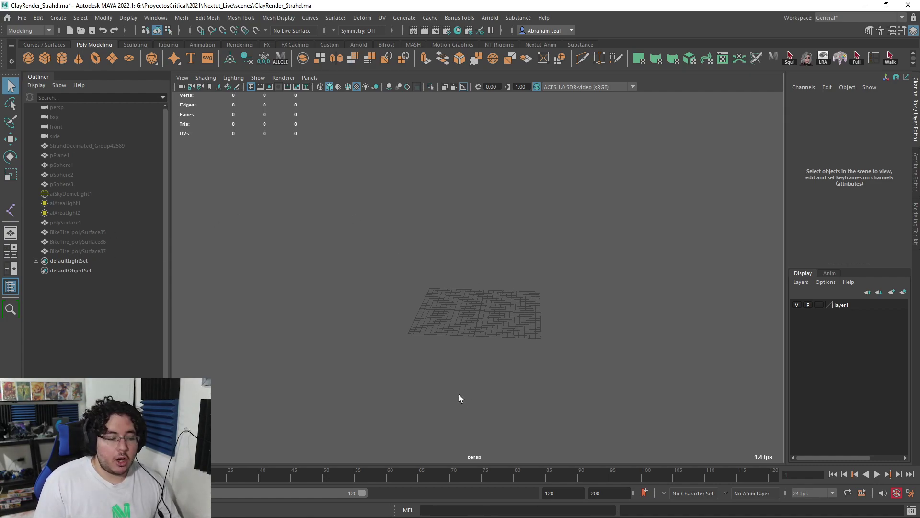
# - Switch to the browser, examine the camera rig reference images, and return to Maya
pyautogui.hotkey('alt', 'Tab')
pyautogui.keyDown('alt'); pyautogui.click(556, 281); pyautogui.keyUp('alt')
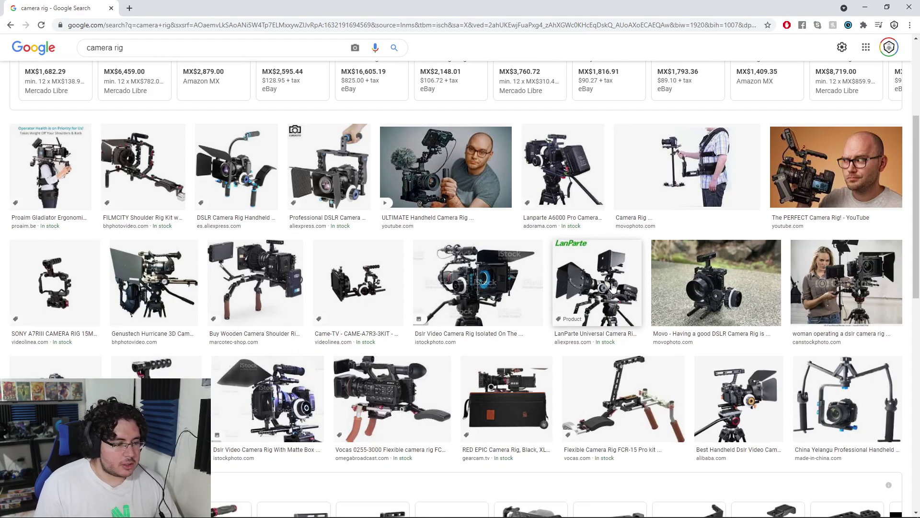
pyautogui.scroll(-3, 390, 353)
pyautogui.scroll(-3, 576, 357)
pyautogui.scroll(-2, 576, 357)
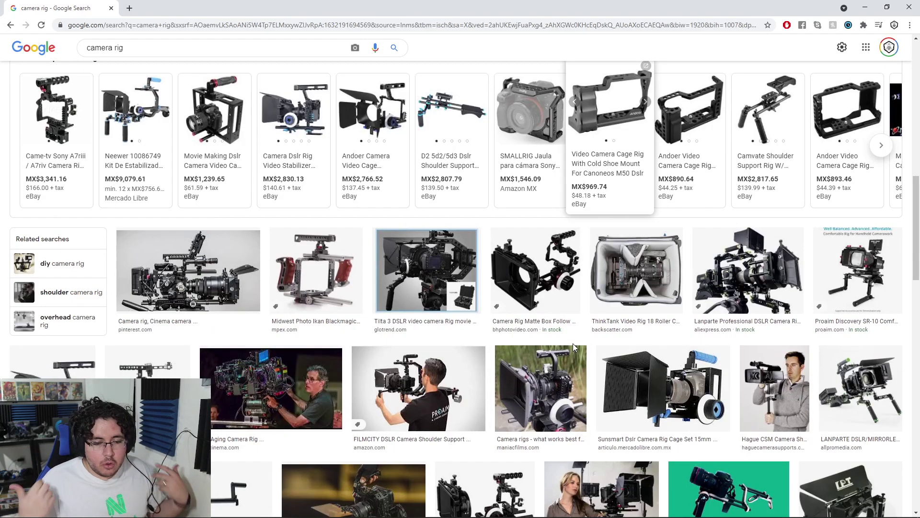
pyautogui.scroll(-7, 574, 343)
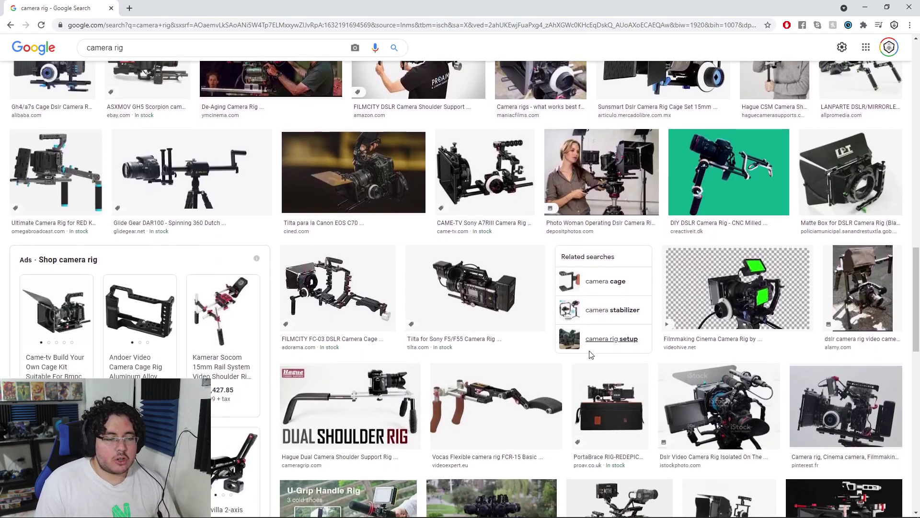
pyautogui.click(872, 6)
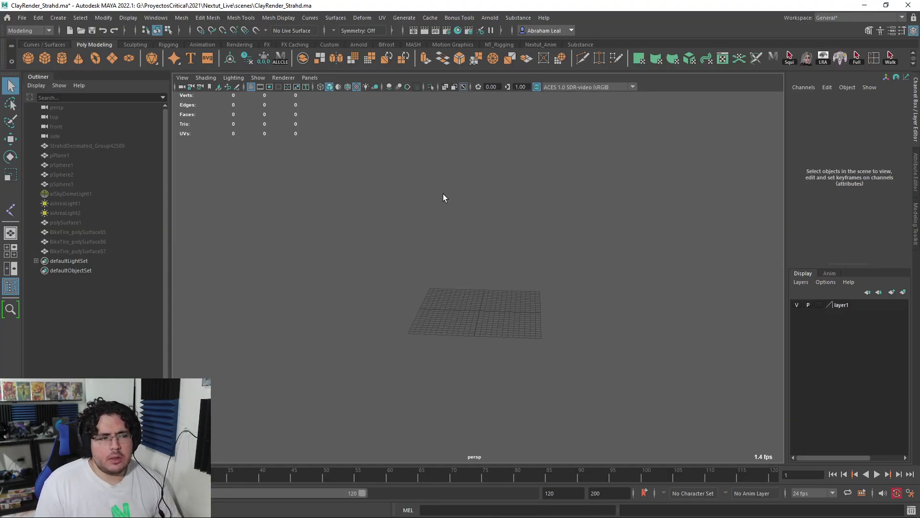
# - Create a camera at the grid centre and raise it to about 17.5 on Translate Y
pyautogui.click(176, 43)
pyautogui.click(211, 44)
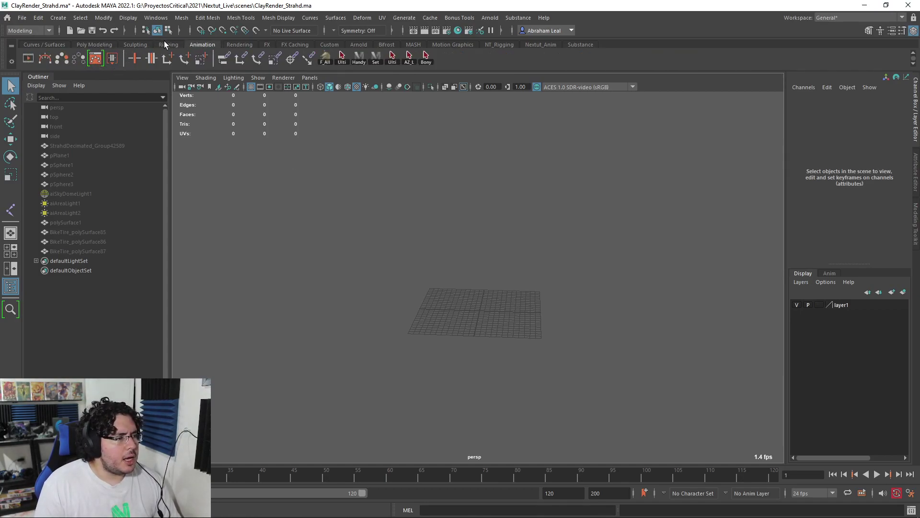
pyautogui.click(251, 44)
pyautogui.click(116, 59)
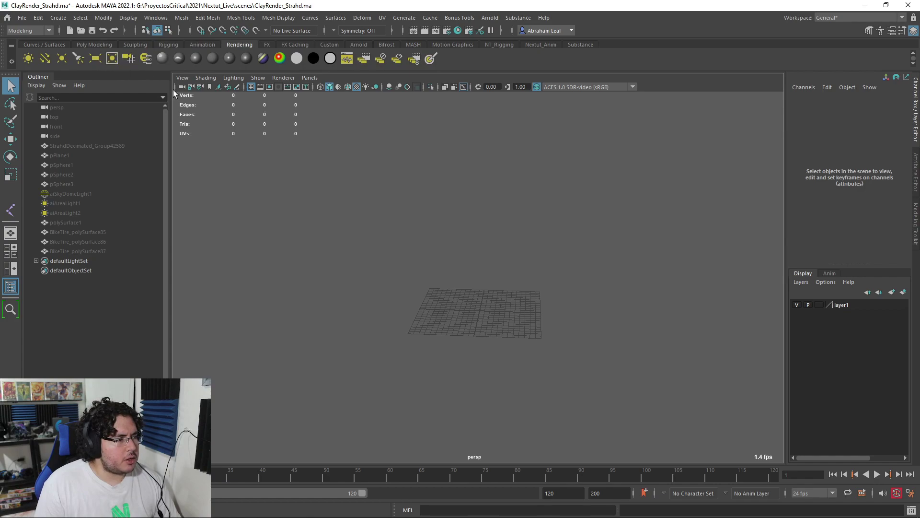
pyautogui.press('w')
pyautogui.moveTo(494, 283); pyautogui.dragTo(410, 258)
pyautogui.hotkey('ctrl', 'z')
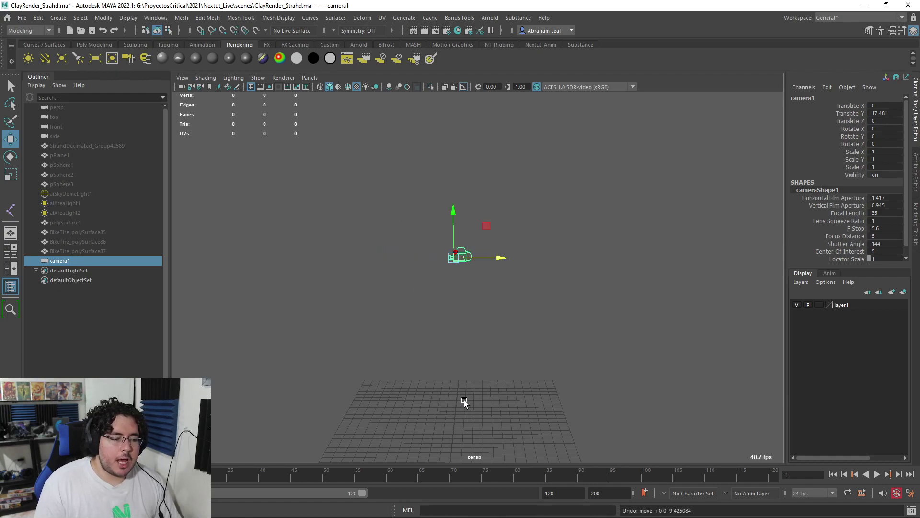
pyautogui.click(443, 407)
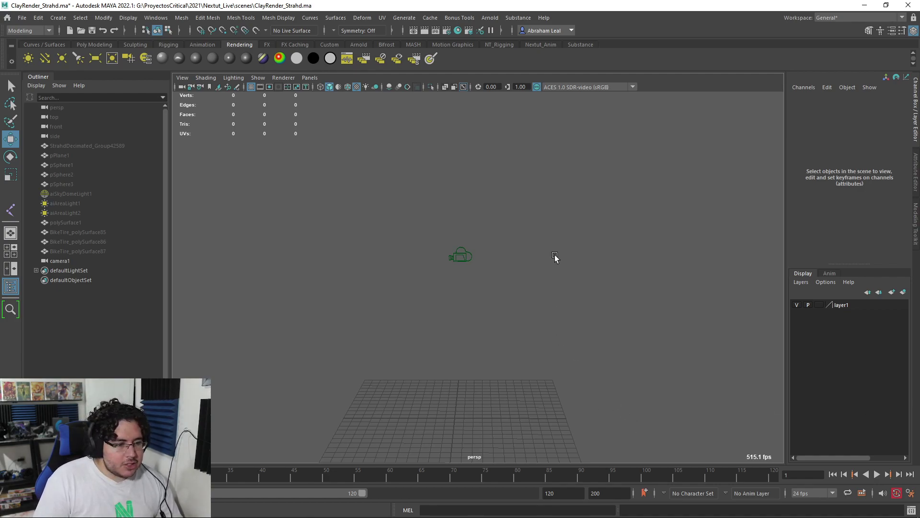
# - Set the camera's Translate Y to 170
pyautogui.click(461, 256)
pyautogui.scroll(-5, 575, 263)
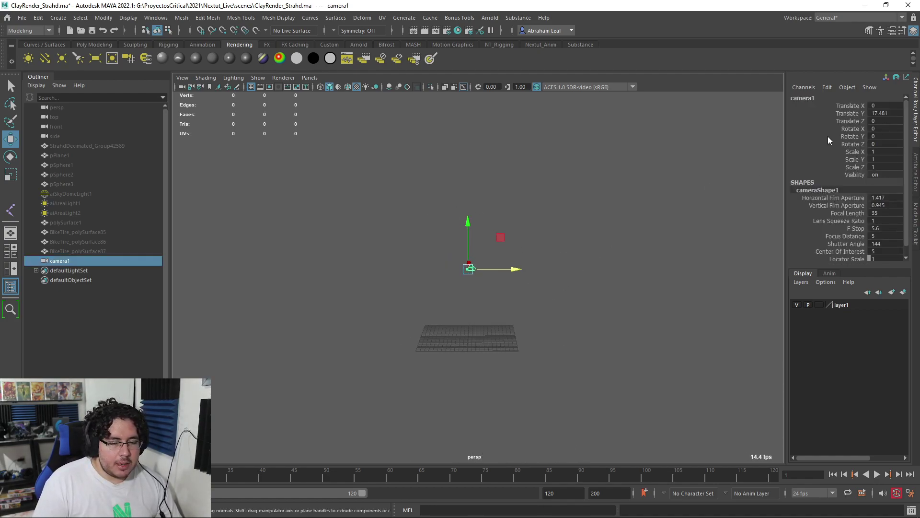
pyautogui.click(883, 113)
pyautogui.write('170')
pyautogui.press('Return')
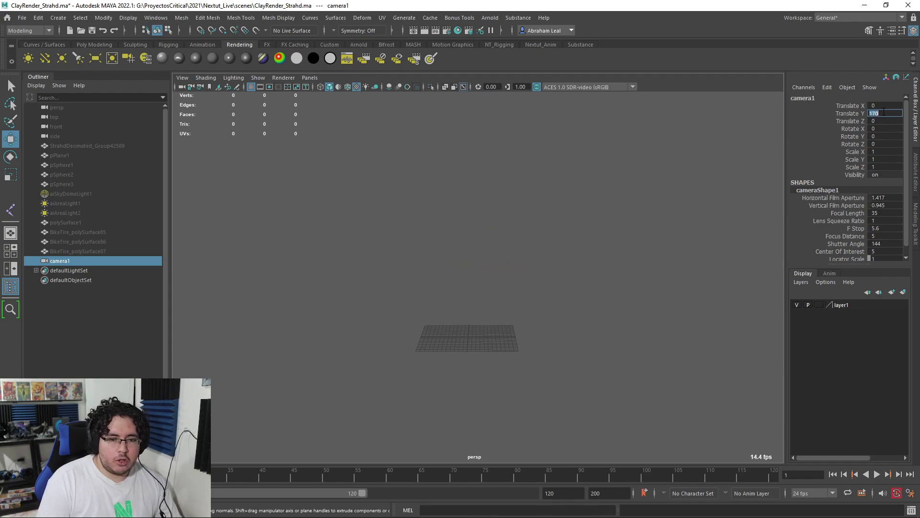
pyautogui.scroll(-6, 510, 277)
pyautogui.keyDown('alt'); pyautogui.moveTo(504, 144); pyautogui.dragTo(513, 250, button='middle'); pyautogui.keyUp('alt')
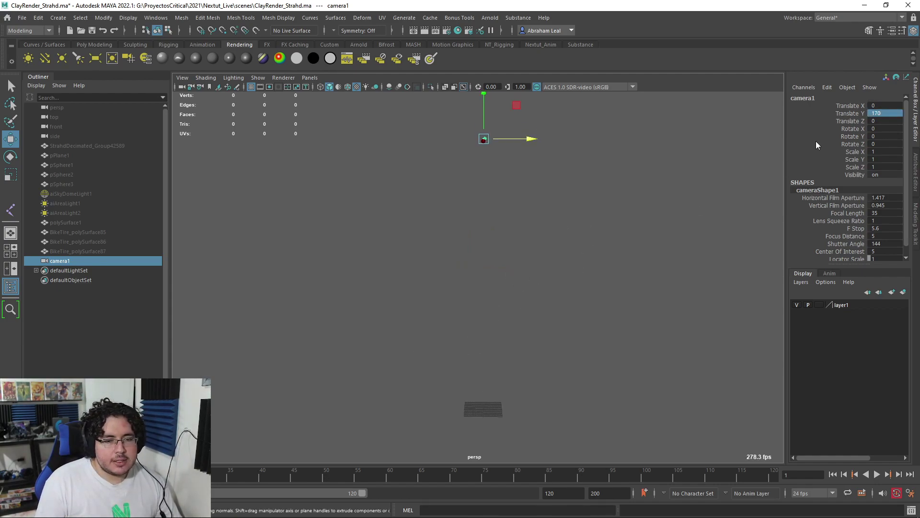
# - Set the camera's Locator Scale to 10 in its object display attributes
pyautogui.hotkey('ctrl', 'a')
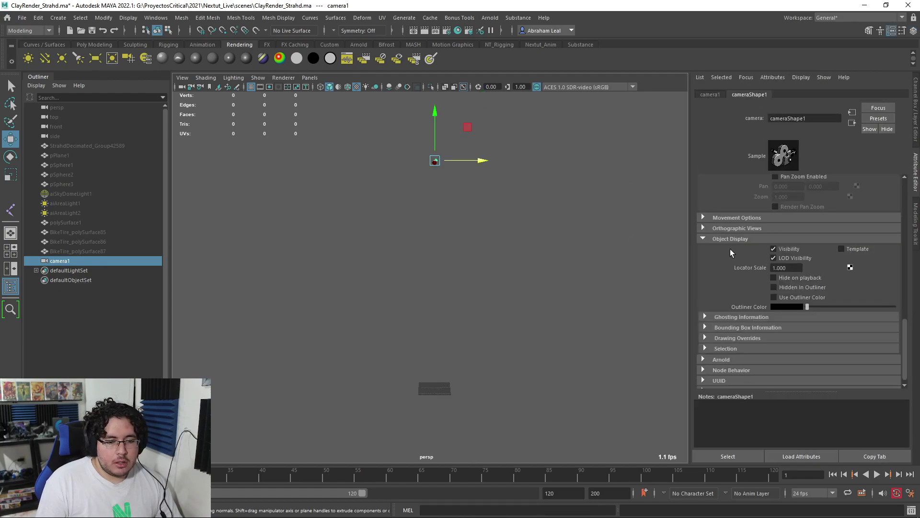
pyautogui.scroll(-1, 768, 248)
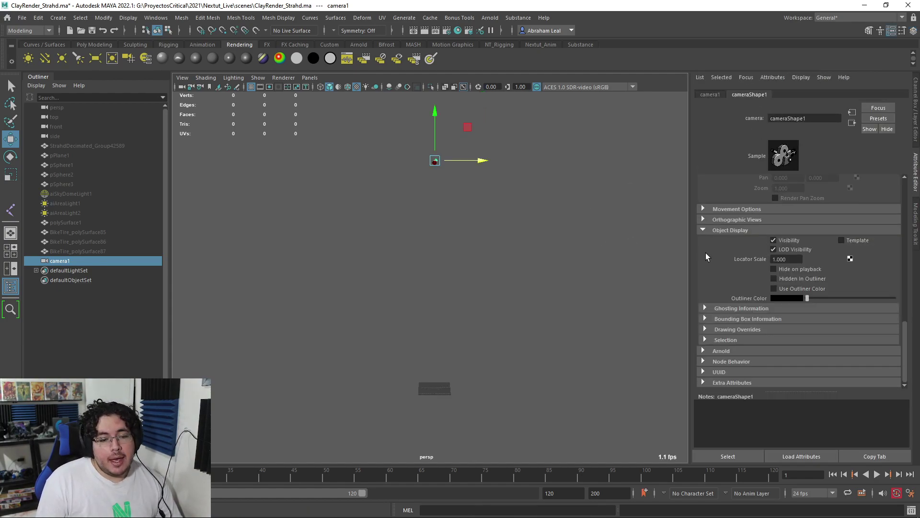
pyautogui.click(791, 258)
pyautogui.write('2')
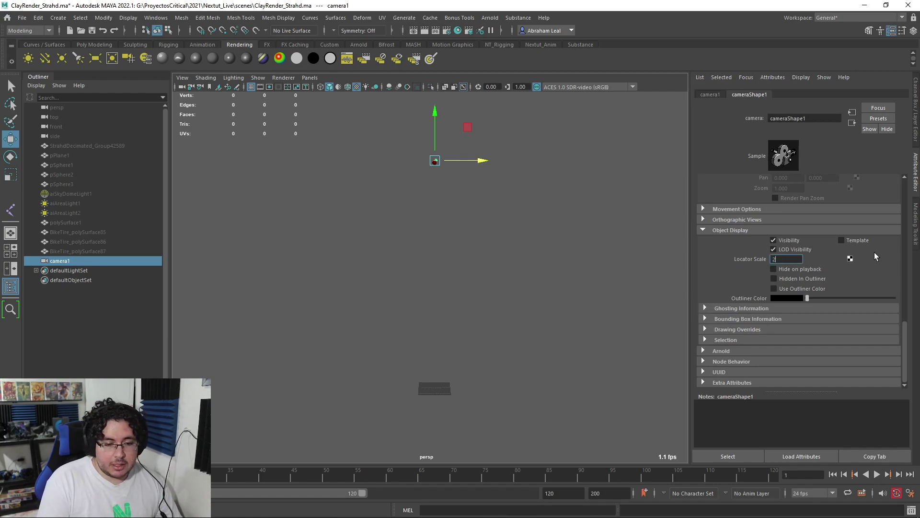
pyautogui.press('Return')
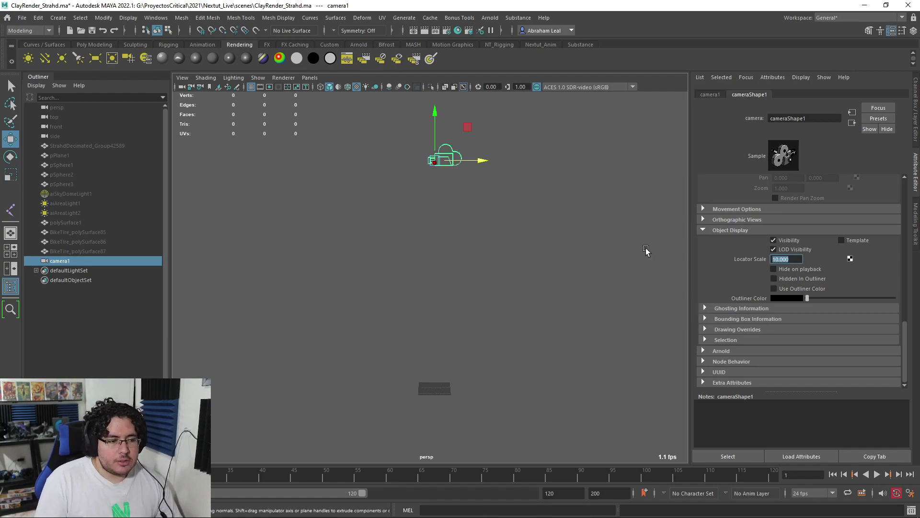
pyautogui.click(513, 148)
pyautogui.moveTo(513, 147); pyautogui.dragTo(431, 167)
pyautogui.keyDown('alt'); pyautogui.moveTo(467, 192); pyautogui.dragTo(492, 220); pyautogui.keyUp('alt')
pyautogui.click(489, 144)
pyautogui.moveTo(486, 141); pyautogui.dragTo(431, 178)
pyautogui.click(509, 195)
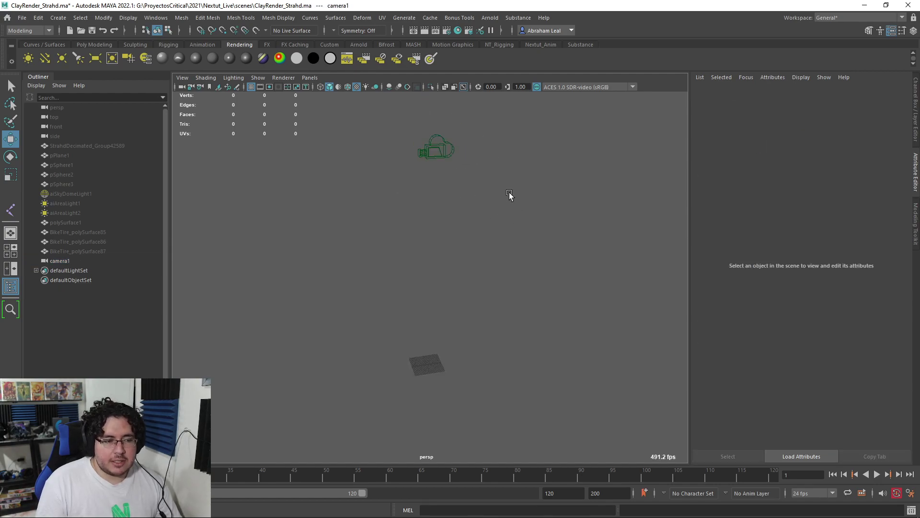
# - Rename the camera as Rig_Shotcam
pyautogui.click(439, 152)
pyautogui.doubleClick(61, 260)
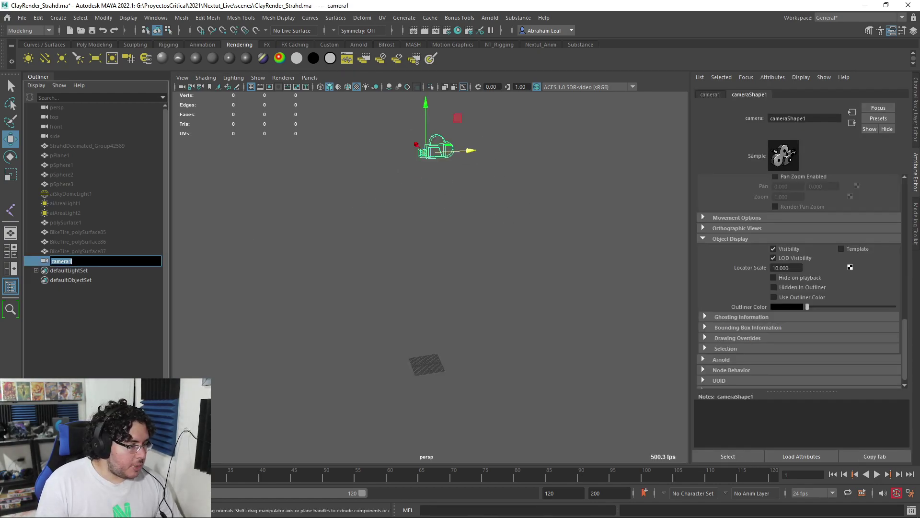
pyautogui.write('Rig_Shotcam')
pyautogui.press('Return')
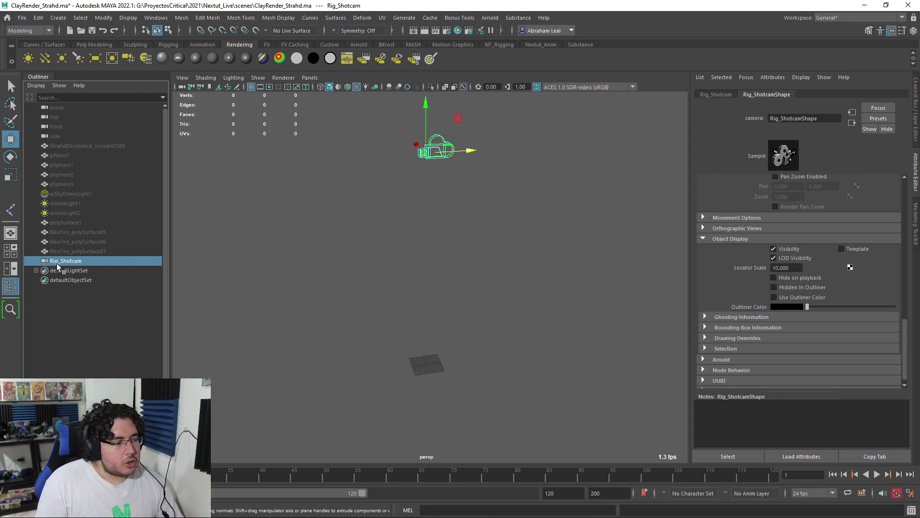
pyautogui.click(306, 282)
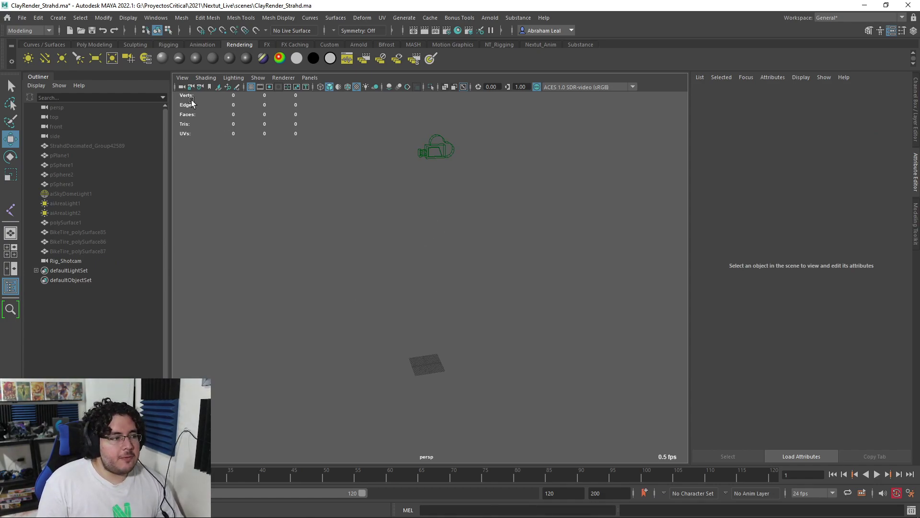
# - Create a polygon cube at the origin and scale it into a flat square slab covering the grid
pyautogui.click(104, 44)
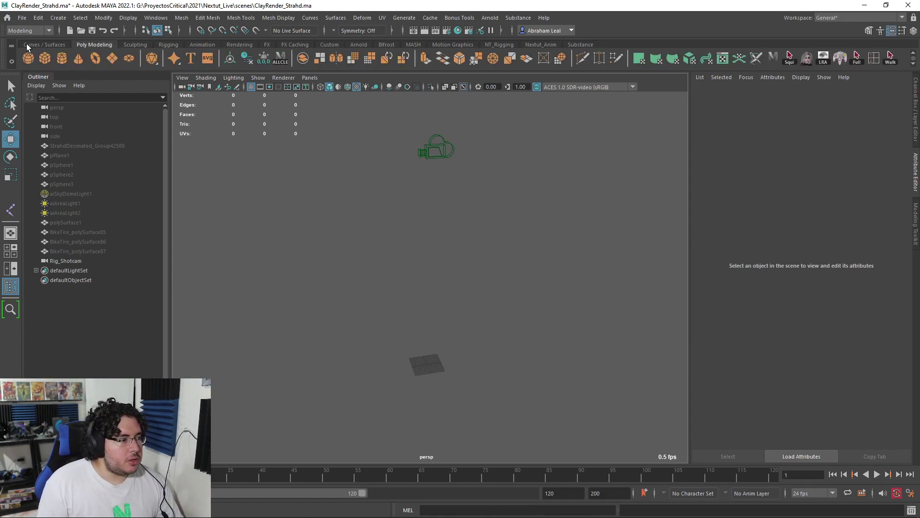
pyautogui.click(42, 46)
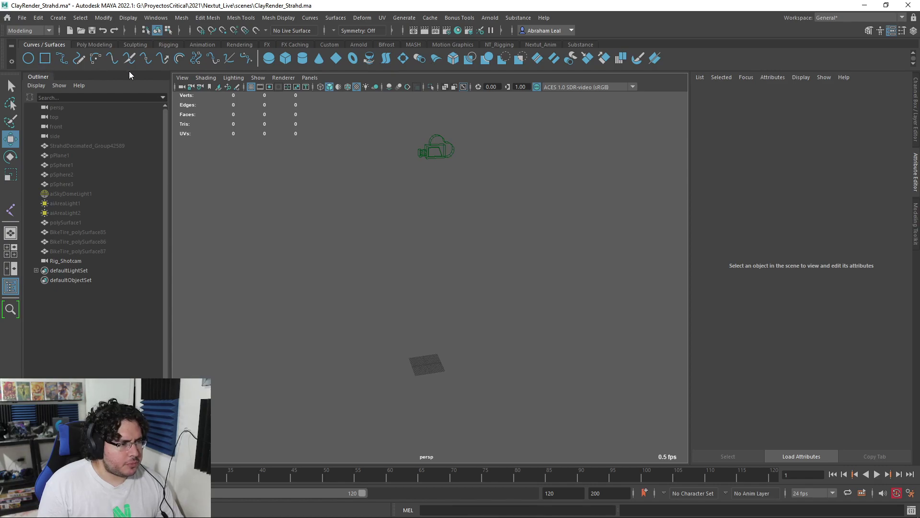
pyautogui.click(94, 45)
pyautogui.click(47, 59)
pyautogui.press('r')
pyautogui.moveTo(427, 364); pyautogui.dragTo(455, 367)
pyautogui.moveTo(427, 328); pyautogui.dragTo(439, 358)
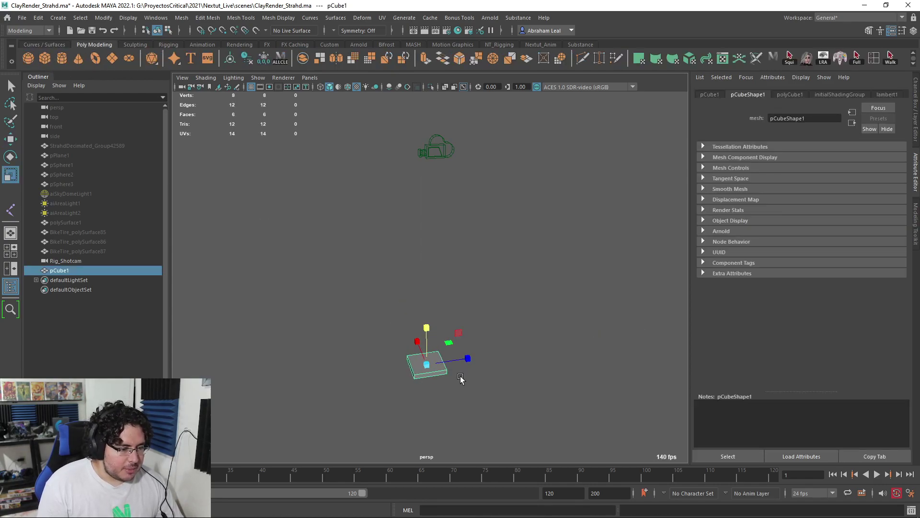
# - Raise the slab vertically so that it sits slightly above the grid
pyautogui.keyDown('alt'); pyautogui.moveTo(484, 376); pyautogui.dragTo(503, 313, button='middle'); pyautogui.keyUp('alt')
pyautogui.scroll(2, 503, 312)
pyautogui.press('f')
pyautogui.keyDown('alt'); pyautogui.moveTo(499, 350); pyautogui.dragTo(498, 297); pyautogui.keyUp('alt')
pyautogui.scroll(-4, 499, 297)
pyautogui.press('w')
pyautogui.moveTo(430, 239)
pyautogui.mouseDown()
pyautogui.moveTo(430, 223)
pyautogui.moveTo(427, 256)
pyautogui.mouseUp()
pyautogui.scroll(2, 427, 256)
pyautogui.scroll(3, 427, 256)
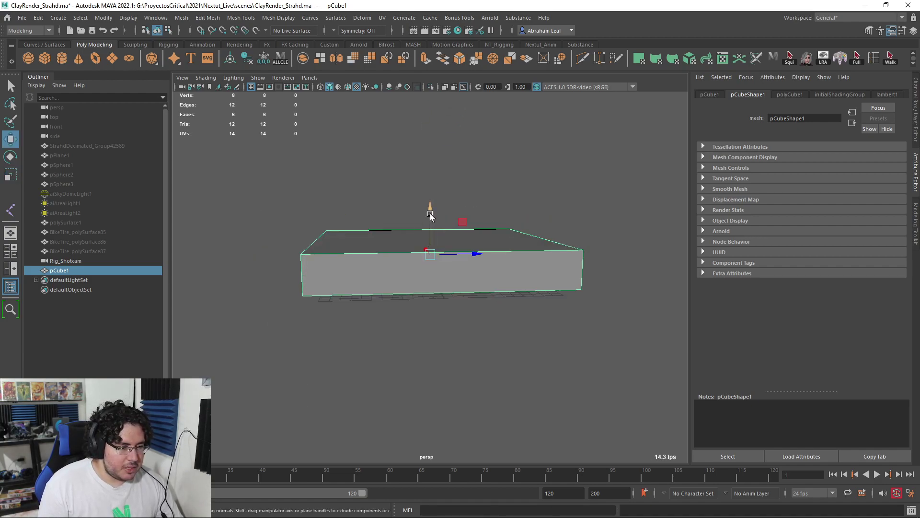
pyautogui.moveTo(430, 212); pyautogui.dragTo(430, 193)
# - Create a polygon sphere, snap it to a lower corner of the slab and enlarge it to wheel size
pyautogui.click(359, 159)
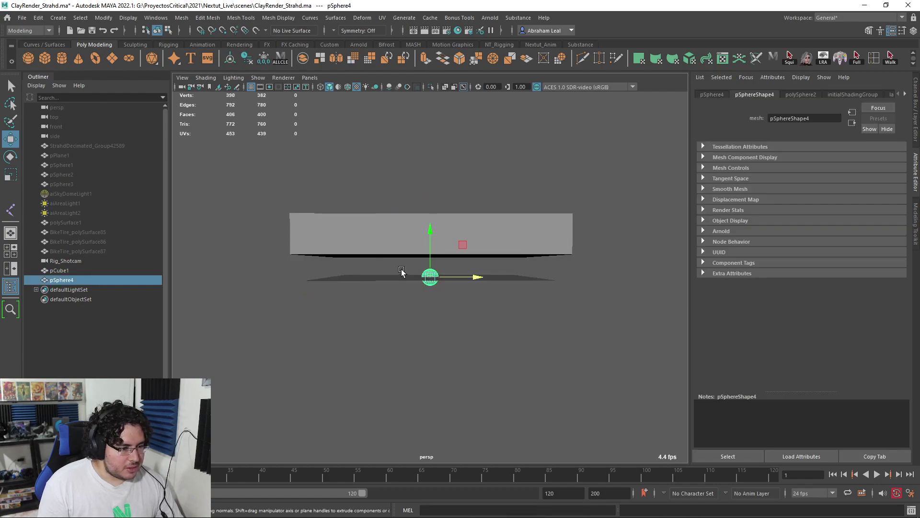
pyautogui.press('v')
pyautogui.moveTo(429, 275); pyautogui.dragTo(318, 259)
pyautogui.press('r')
pyautogui.keyDown('alt'); pyautogui.moveTo(318, 259); pyautogui.dragTo(325, 282); pyautogui.keyUp('alt')
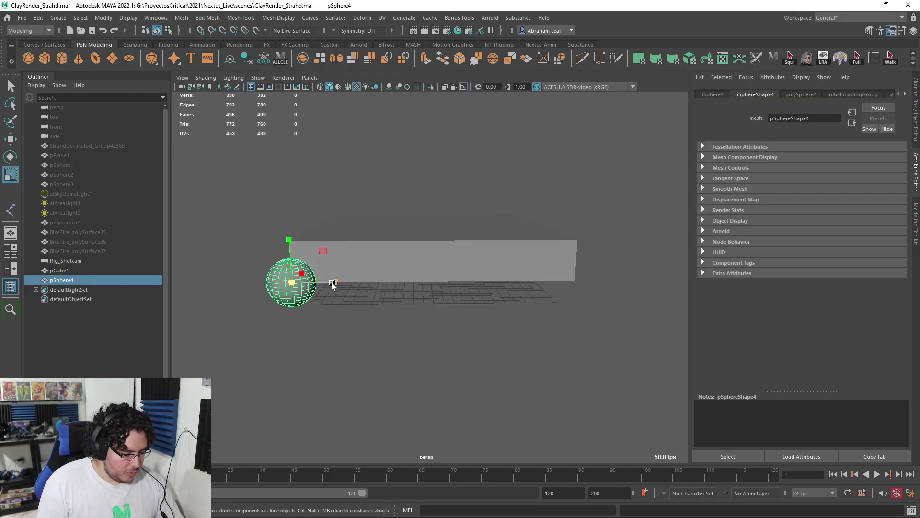
# - Duplicate the wheel sphere three times and snap the copies to the slab's other lower corners
pyautogui.hotkey('ctrl', 'd')
pyautogui.press('w')
pyautogui.moveTo(339, 280); pyautogui.dragTo(573, 283, button='middle')
pyautogui.keyDown('alt'); pyautogui.moveTo(573, 283); pyautogui.dragTo(448, 328); pyautogui.keyUp('alt')
pyautogui.hotkey('ctrl', 'd')
pyautogui.moveTo(412, 328); pyautogui.dragTo(486, 316, button='middle')
pyautogui.keyDown('alt'); pyautogui.moveTo(485, 316); pyautogui.dragTo(473, 343); pyautogui.keyUp('alt')
pyautogui.hotkey('ctrl', 'd')
pyautogui.moveTo(409, 355); pyautogui.dragTo(536, 296, button='middle')
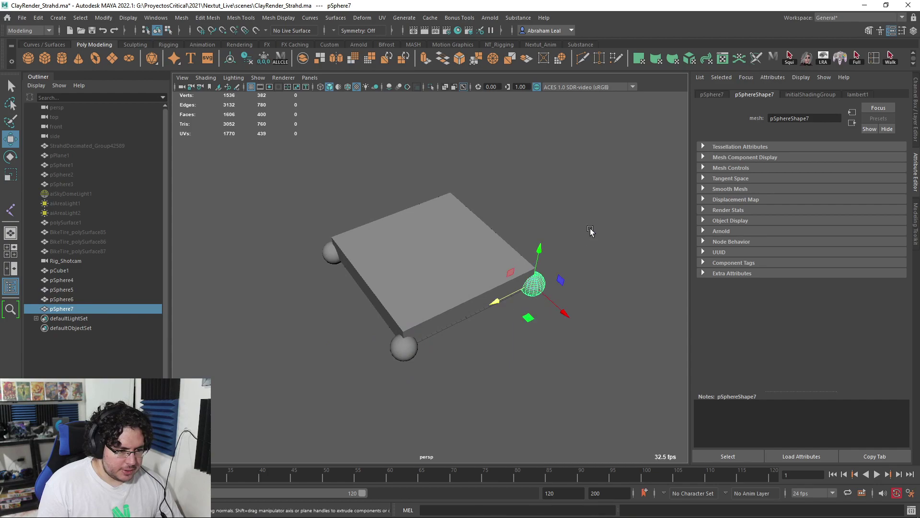
pyautogui.click(591, 232)
# - Create a polygon cylinder at the slab's centre and stretch it vertically into a tall, thin pole
pyautogui.keyDown('alt'); pyautogui.moveTo(591, 232); pyautogui.dragTo(360, 257, button='right'); pyautogui.keyUp('alt')
pyautogui.keyDown('alt'); pyautogui.moveTo(360, 256); pyautogui.dragTo(365, 229); pyautogui.keyUp('alt')
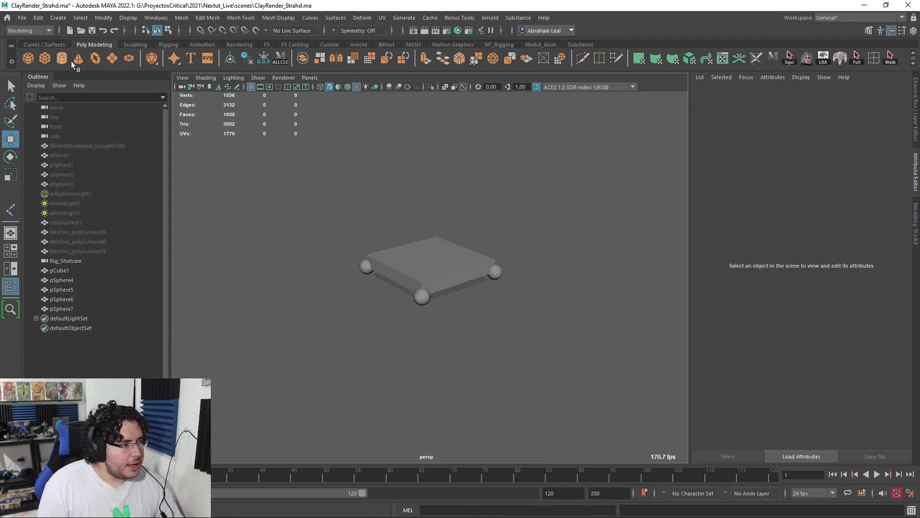
pyautogui.click(64, 60)
pyautogui.scroll(-5, 415, 257)
pyautogui.moveTo(438, 266); pyautogui.dragTo(437, 258)
pyautogui.press('r')
pyautogui.moveTo(437, 296); pyautogui.dragTo(440, 223)
pyautogui.click(437, 261)
pyautogui.hotkey('ctrl', 'z')
pyautogui.scroll(-2, 452, 235)
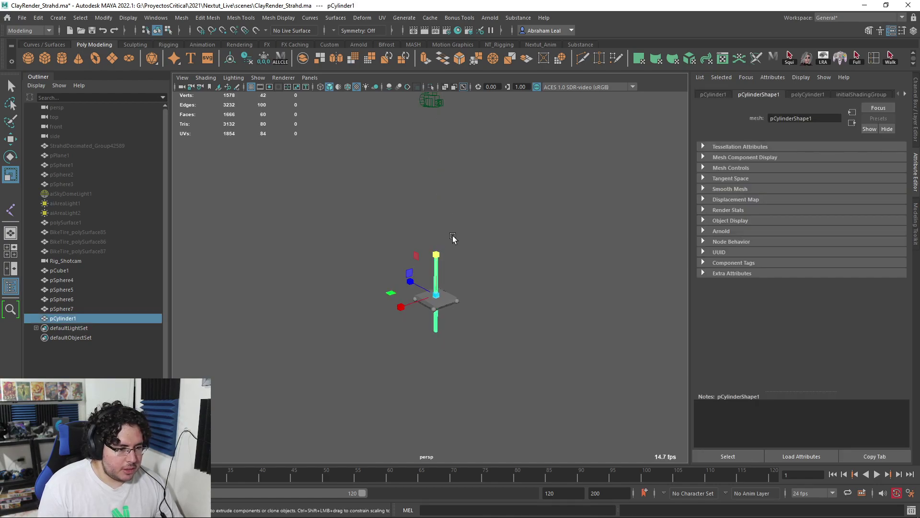
# - Select the pole's top vertices and snap them up to the height of the camera
pyautogui.press('w')
pyautogui.scroll(-4, 453, 239)
pyautogui.scroll(5, 452, 255)
pyautogui.keyDown('alt'); pyautogui.moveTo(452, 254); pyautogui.dragTo(468, 240); pyautogui.keyUp('alt')
pyautogui.keyDown('alt'); pyautogui.moveTo(468, 240); pyautogui.dragTo(463, 308, button='middle'); pyautogui.keyUp('alt')
pyautogui.scroll(-2, 464, 308)
pyautogui.moveTo(459, 309); pyautogui.dragTo(433, 240, button='right')
pyautogui.moveTo(433, 240); pyautogui.dragTo(472, 322)
pyautogui.keyDown('alt'); pyautogui.moveTo(468, 266); pyautogui.dragTo(470, 311, button='middle'); pyautogui.keyUp('alt')
pyautogui.press('v')
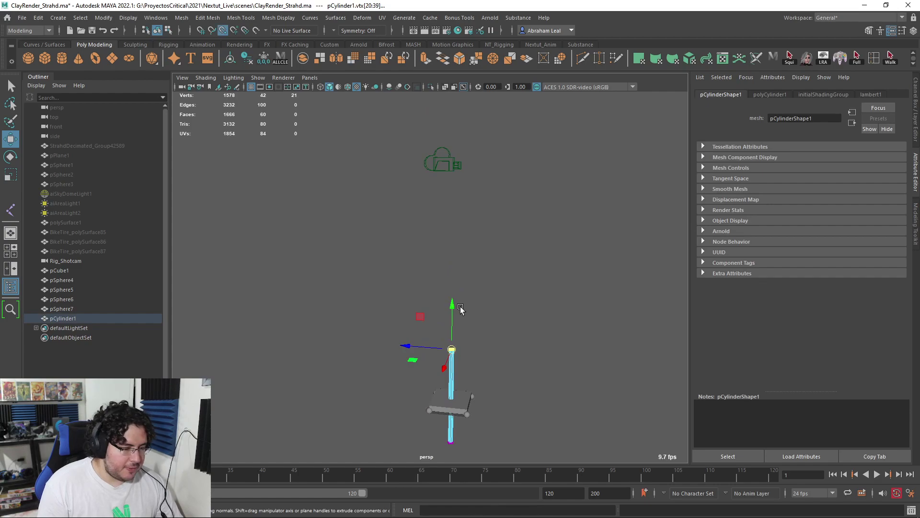
pyautogui.moveTo(460, 307); pyautogui.dragTo(447, 167)
pyautogui.keyDown('alt'); pyautogui.moveTo(470, 263); pyautogui.dragTo(510, 301); pyautogui.keyUp('alt')
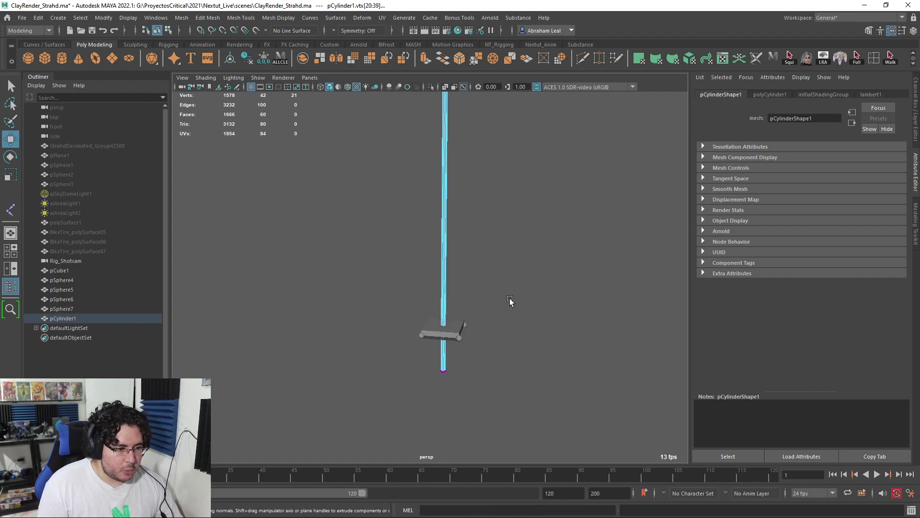
# - Select the pole's bottom vertices and snap them up to the slab
pyautogui.moveTo(388, 420); pyautogui.dragTo(477, 357)
pyautogui.press('v')
pyautogui.moveTo(444, 331); pyautogui.dragTo(450, 312)
pyautogui.scroll(-2, 467, 264)
pyautogui.keyDown('alt'); pyautogui.moveTo(467, 264); pyautogui.dragTo(468, 324, button='middle'); pyautogui.keyUp('alt')
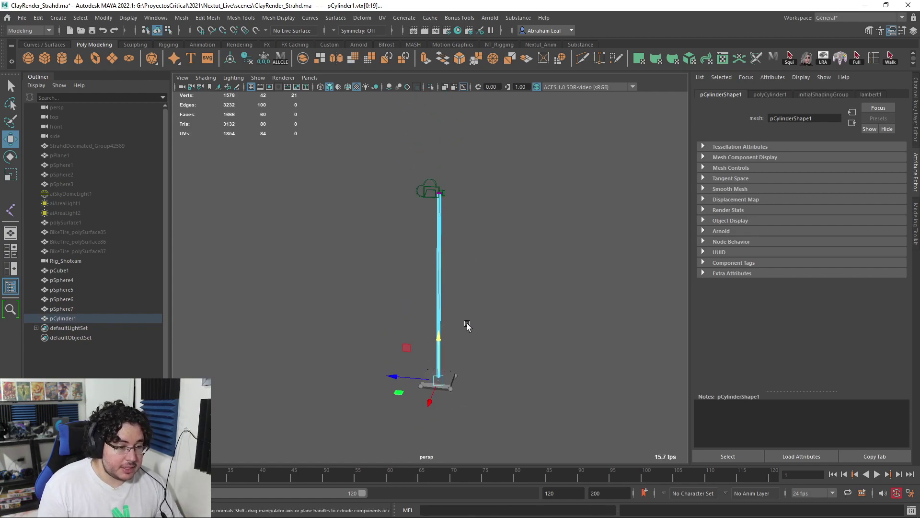
# - Move the whole pole horizontally along the base so that it stands directly under the camera
pyautogui.click(487, 211)
pyautogui.moveTo(458, 230); pyautogui.dragTo(421, 251)
pyautogui.keyDown('alt'); pyautogui.moveTo(429, 219); pyautogui.dragTo(448, 216); pyautogui.keyUp('alt')
pyautogui.moveTo(409, 373); pyautogui.dragTo(402, 373)
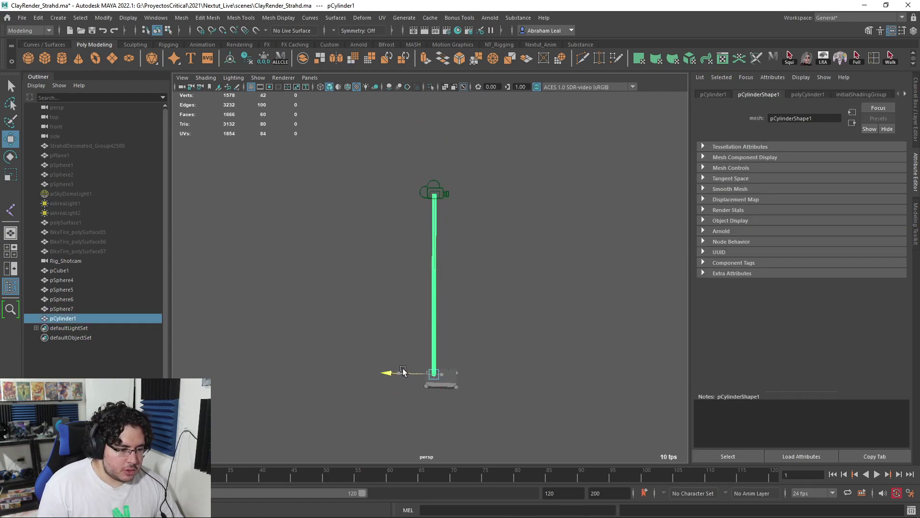
pyautogui.keyDown('alt'); pyautogui.moveTo(451, 187); pyautogui.dragTo(454, 254, button='middle'); pyautogui.keyUp('alt')
pyautogui.keyDown('alt'); pyautogui.moveTo(453, 255); pyautogui.dragTo(462, 274, button='right'); pyautogui.keyUp('alt')
pyautogui.scroll(3, 463, 275)
pyautogui.keyDown('alt'); pyautogui.moveTo(463, 275); pyautogui.dragTo(471, 274); pyautogui.keyUp('alt')
pyautogui.click(539, 195)
# - Combine the base, wheels and pole into a single mesh and delete its construction history
pyautogui.keyDown('alt'); pyautogui.moveTo(539, 221); pyautogui.dragTo(524, 192, button='middle'); pyautogui.keyUp('alt')
pyautogui.keyDown('alt'); pyautogui.moveTo(525, 192); pyautogui.dragTo(499, 237, button='right'); pyautogui.keyUp('alt')
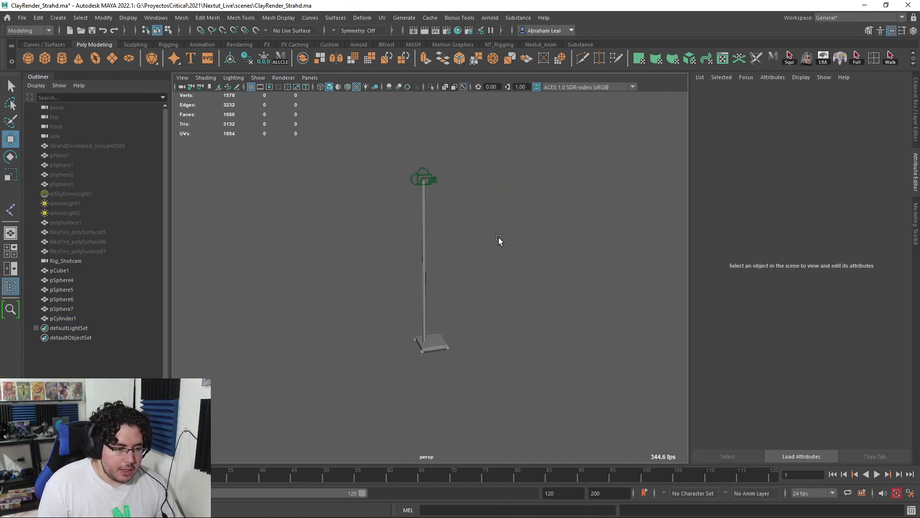
pyautogui.moveTo(510, 225); pyautogui.dragTo(334, 422)
pyautogui.click(303, 58)
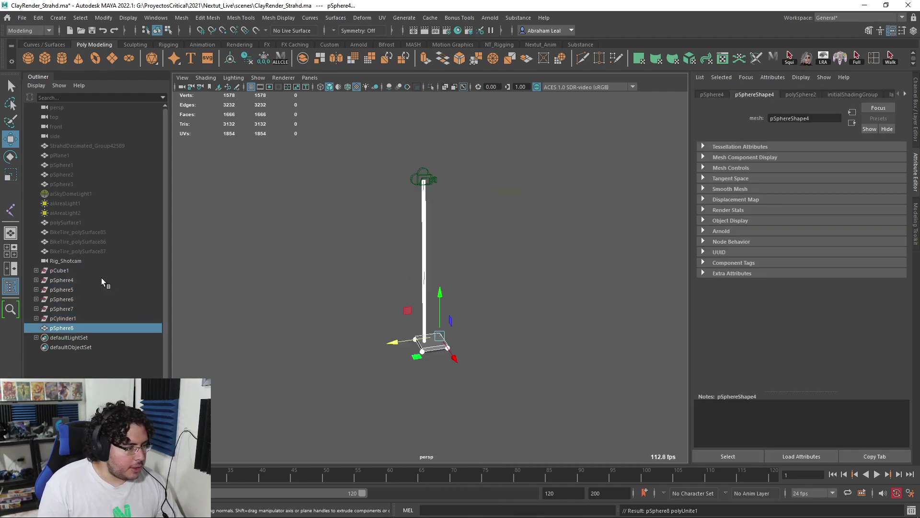
pyautogui.click(247, 59)
# - Rename the combined stand mesh as Rig_Camera_Geo
pyautogui.doubleClick(65, 270)
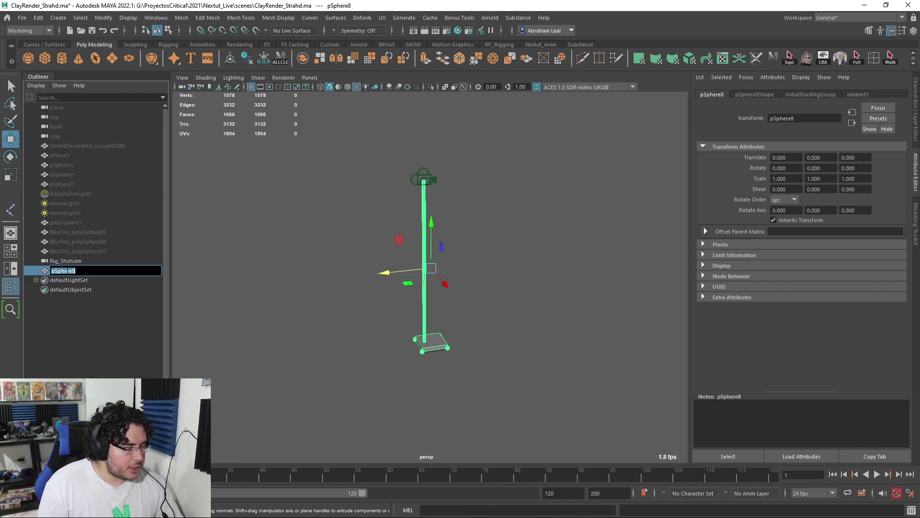
pyautogui.press('capslock')
pyautogui.write('Rig')
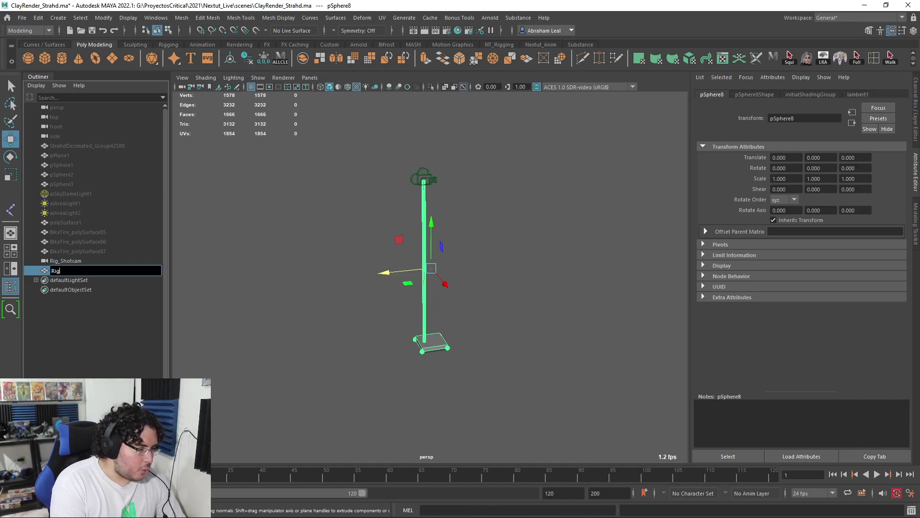
pyautogui.write('_JCamer')
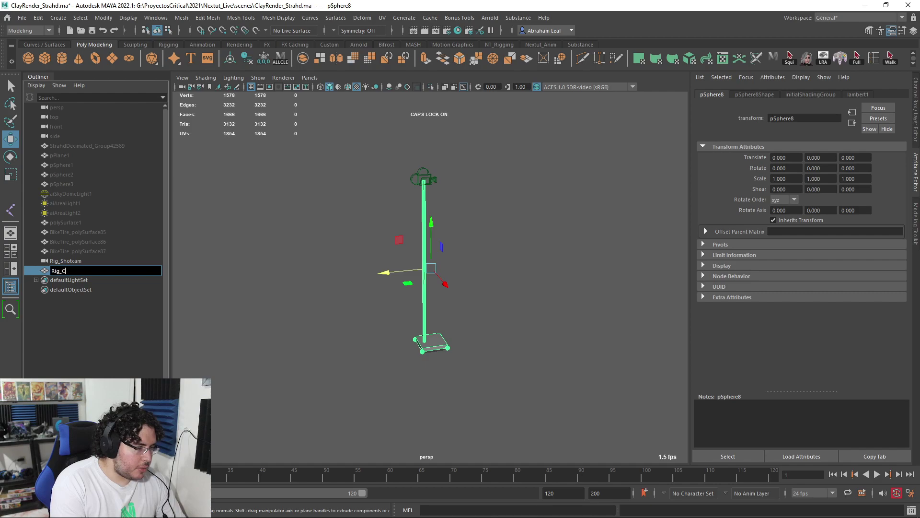
pyautogui.write('a?')
pyautogui.press('BackSpace')
pyautogui.write('_G')
pyautogui.press('capslock')
pyautogui.write('e')
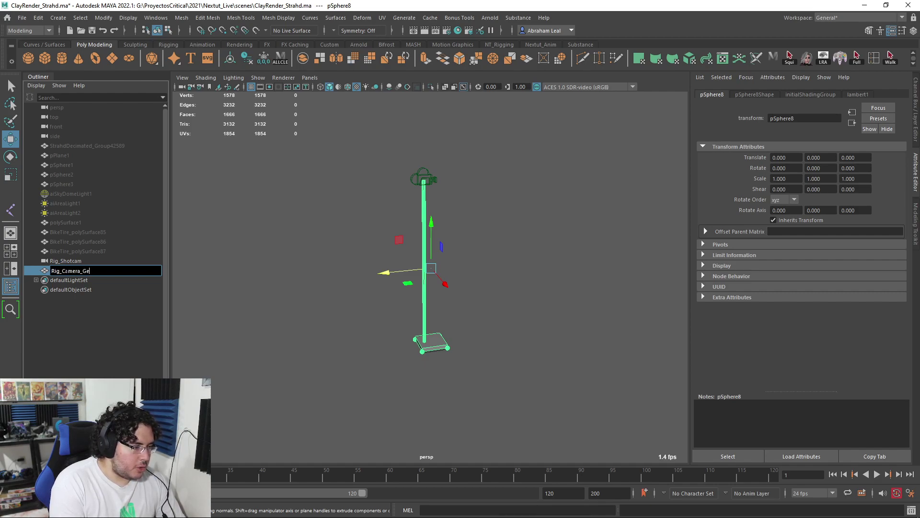
pyautogui.write('poo')
pyautogui.press('Return')
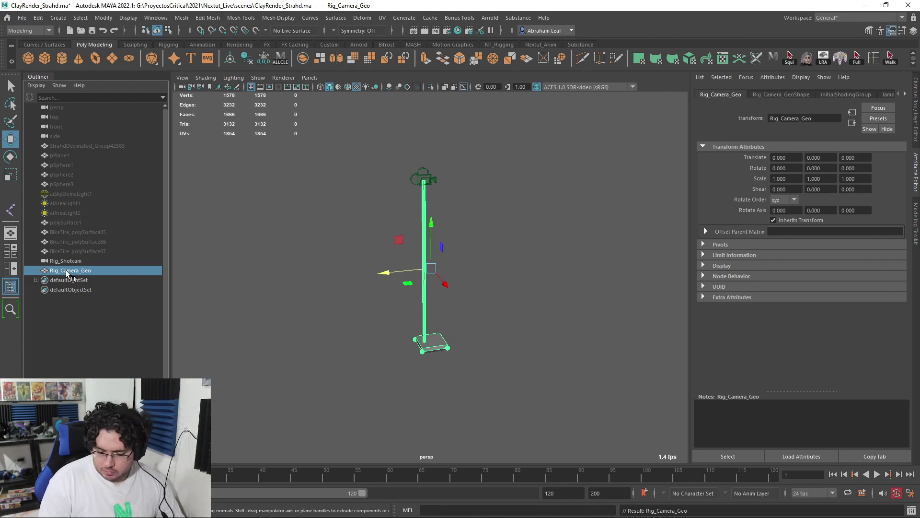
pyautogui.click(342, 276)
pyautogui.scroll(4, 294, 277)
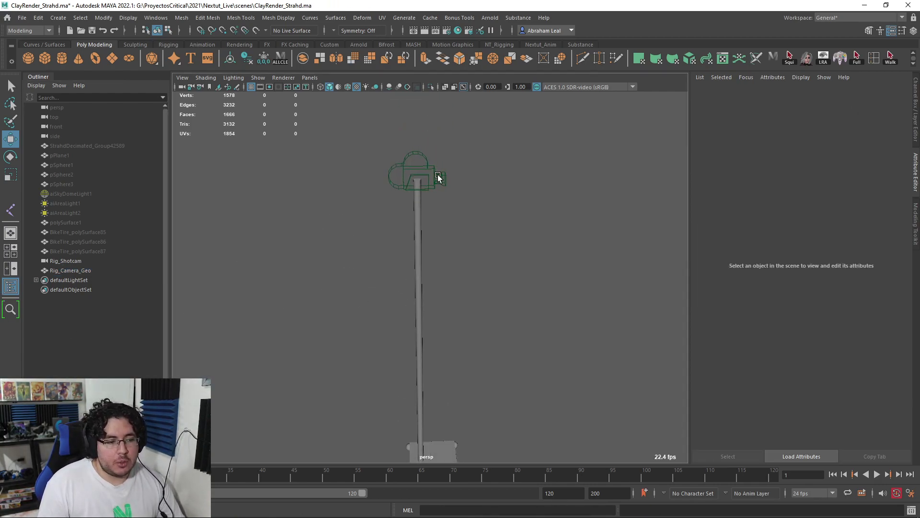
pyautogui.click(437, 173)
pyautogui.moveTo(488, 239); pyautogui.dragTo(403, 287)
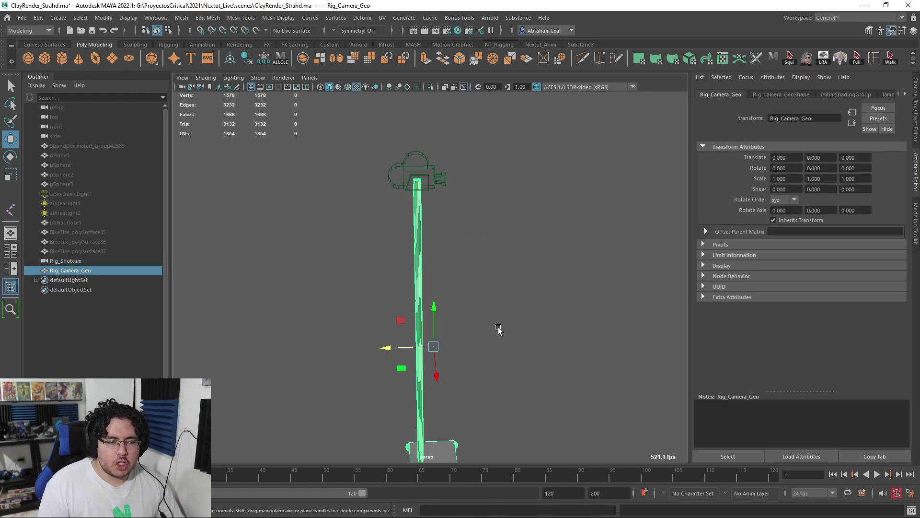
pyautogui.click(499, 327)
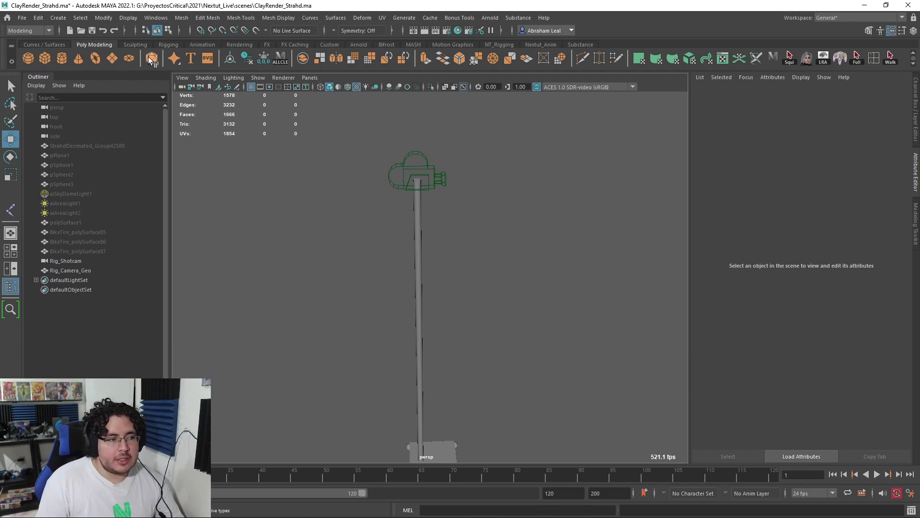
# - Create a single joint on the stand's base and switch to the Move tool
pyautogui.click(176, 44)
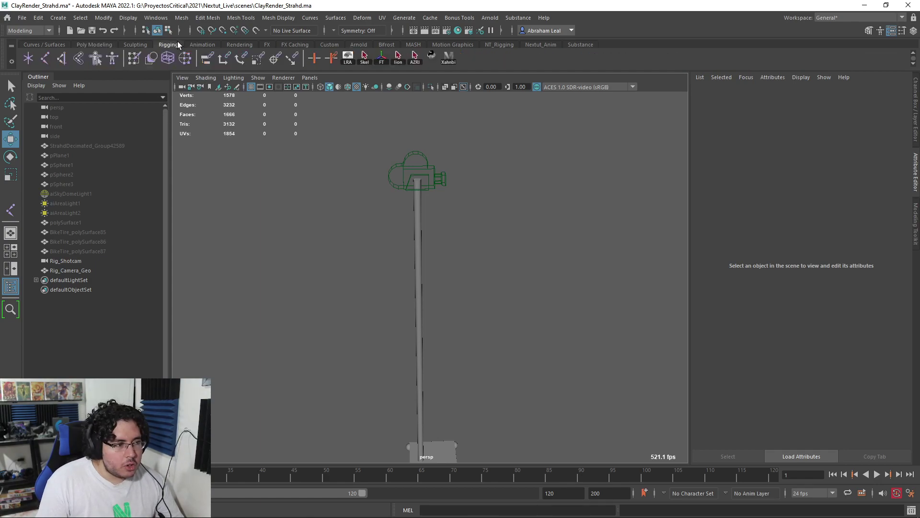
pyautogui.click(51, 59)
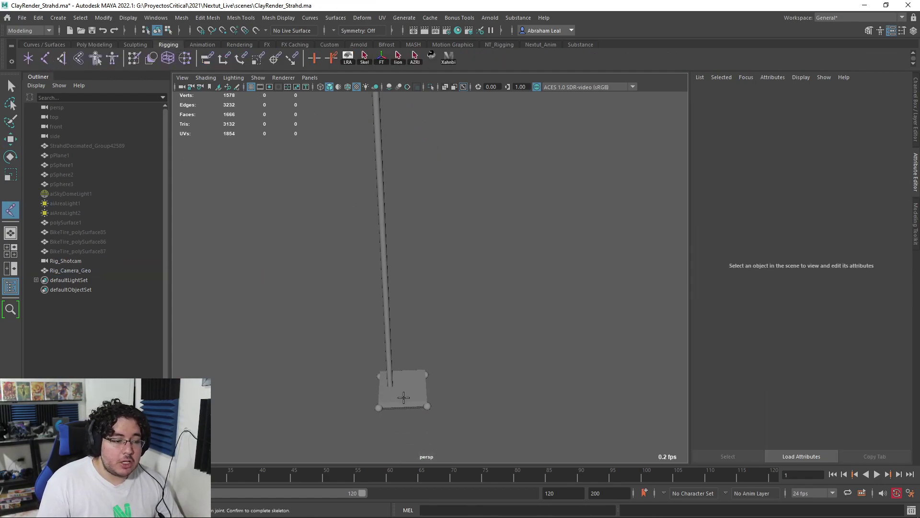
pyautogui.click(404, 397)
pyautogui.press('Return')
pyautogui.press('w')
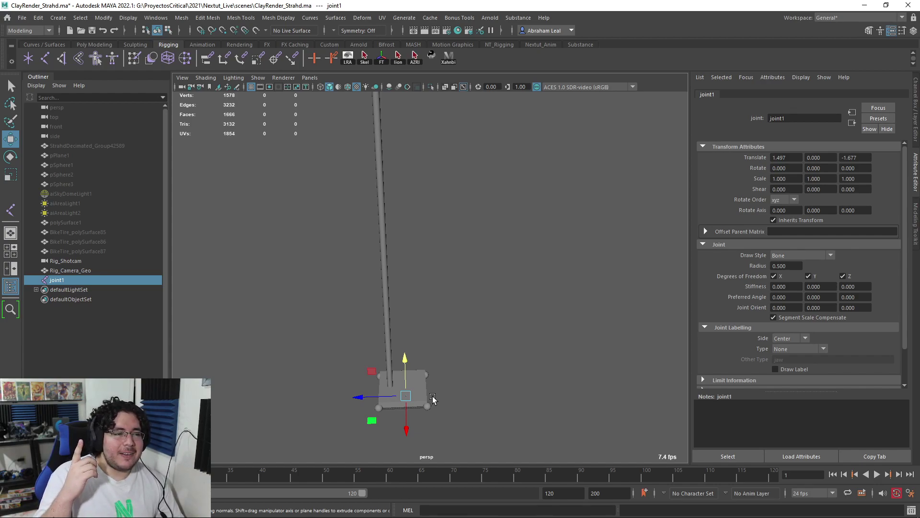
# - Set the new joint's Translate X, Y and Z to 0
pyautogui.keyDown('alt'); pyautogui.moveTo(513, 344); pyautogui.dragTo(540, 319, button='middle'); pyautogui.keyUp('alt')
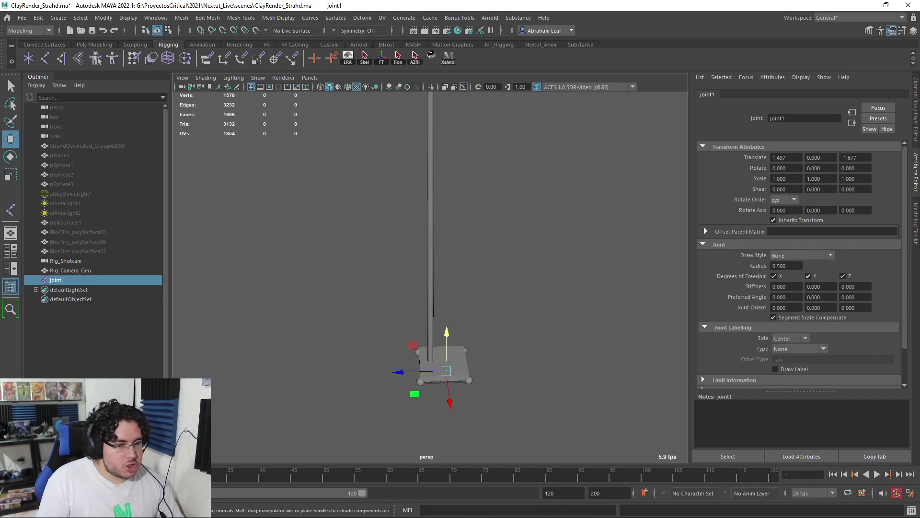
pyautogui.hotkey('ctrl', 'a')
pyautogui.moveTo(881, 101); pyautogui.dragTo(892, 119)
pyautogui.write('0')
pyautogui.press('Return')
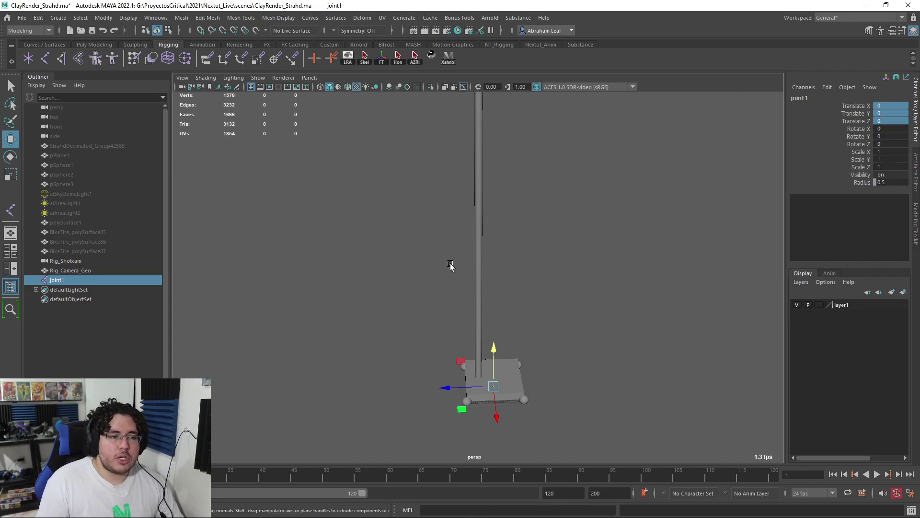
# - Select the joint at the base and set its Radius to 10
pyautogui.click(593, 401)
pyautogui.keyDown('alt'); pyautogui.moveTo(524, 389); pyautogui.dragTo(503, 304, button='middle'); pyautogui.keyUp('alt')
pyautogui.keyDown('alt'); pyautogui.moveTo(503, 305); pyautogui.dragTo(477, 398, button='right'); pyautogui.keyUp('alt')
pyautogui.click(476, 390)
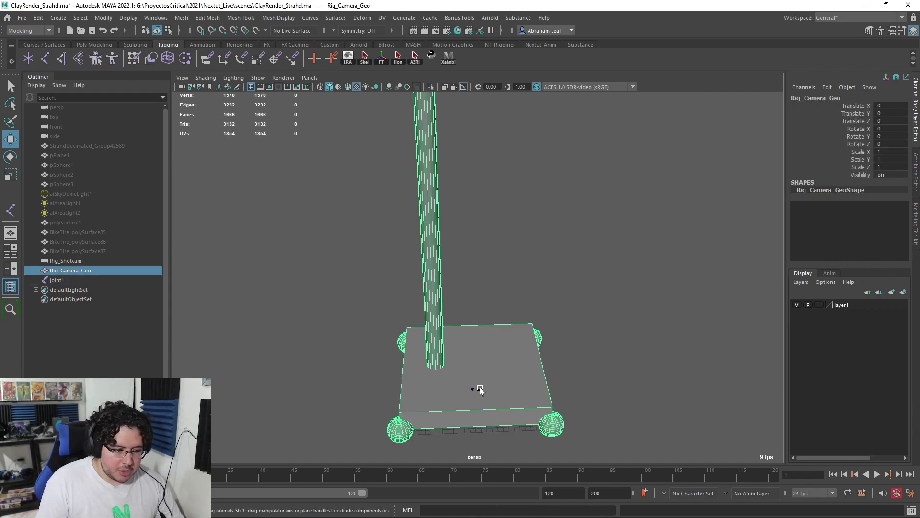
pyautogui.click(474, 389)
pyautogui.doubleClick(900, 182)
pyautogui.write('10')
pyautogui.press('Return')
pyautogui.keyDown('alt'); pyautogui.moveTo(644, 308); pyautogui.dragTo(501, 364); pyautogui.keyUp('alt')
pyautogui.scroll(-5, 555, 310)
pyautogui.scroll(5, 478, 298)
pyautogui.keyDown('alt'); pyautogui.moveTo(556, 321); pyautogui.dragTo(599, 301); pyautogui.keyUp('alt')
# - Rename the base joint as Camera_Root_Joint
pyautogui.doubleClick(97, 280)
pyautogui.press('capslock')
pyautogui.write('C')
pyautogui.press('capslock')
pyautogui.write('a')
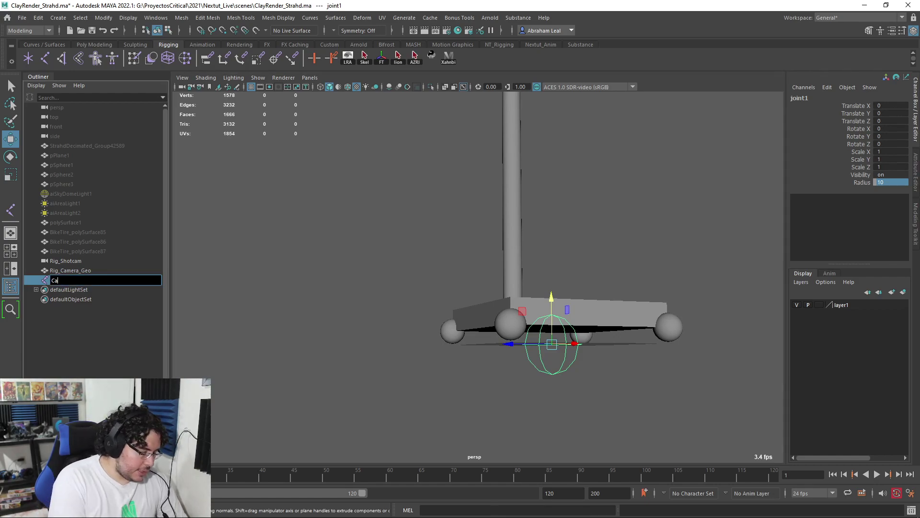
pyautogui.press('BackSpace')
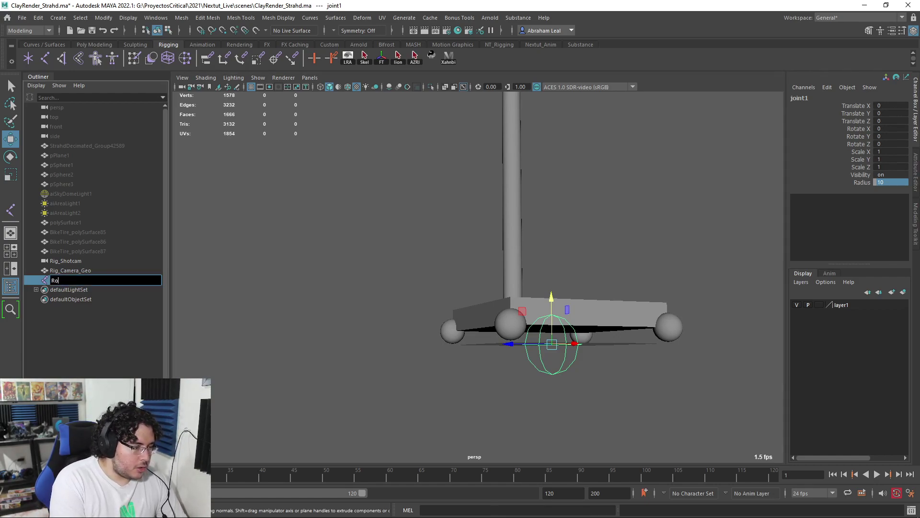
pyautogui.write('amera_')
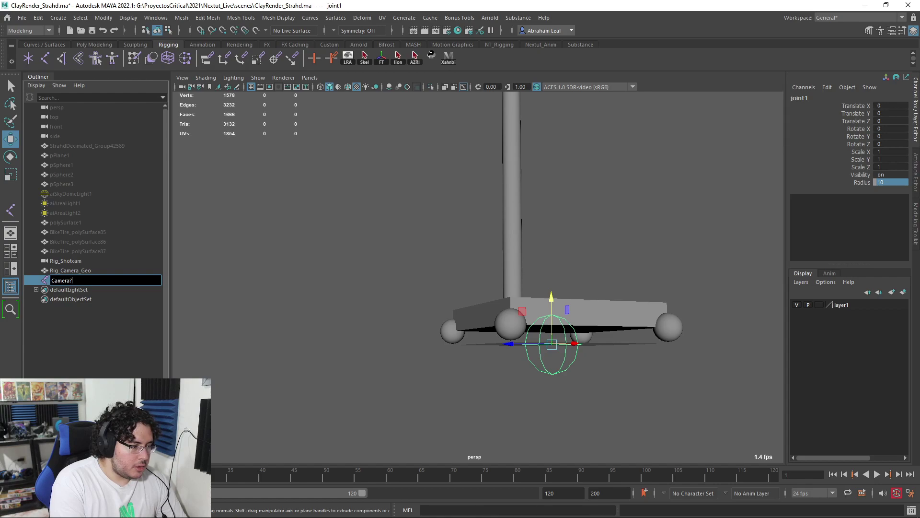
pyautogui.write('Rotoot_Joing')
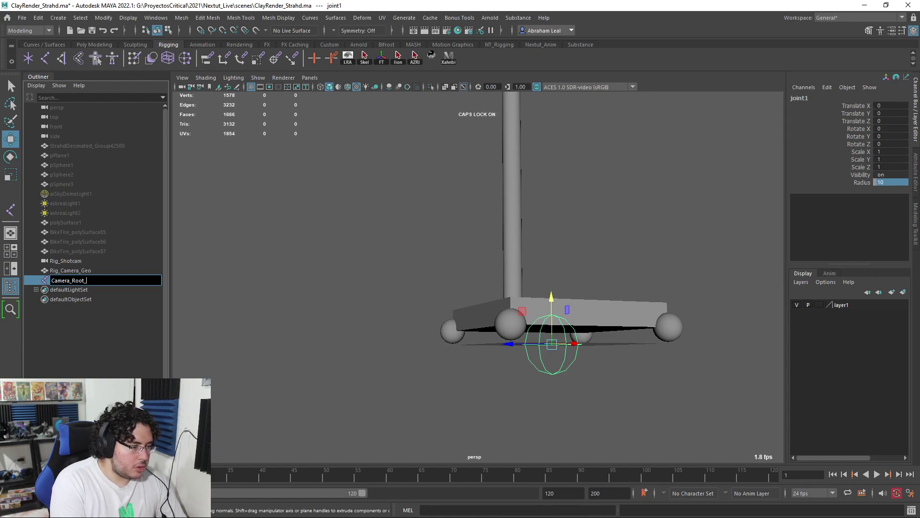
pyautogui.press('Return')
pyautogui.doubleClick(109, 281)
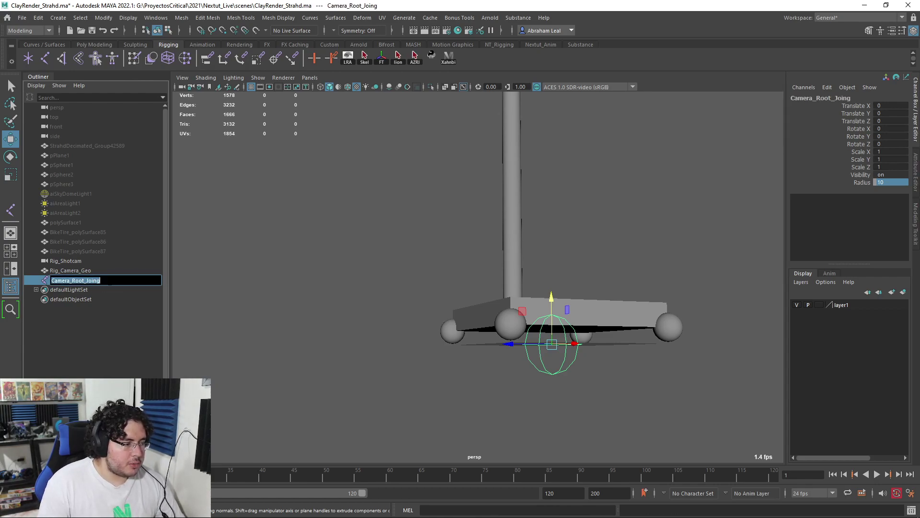
pyautogui.write('t')
pyautogui.press('Return')
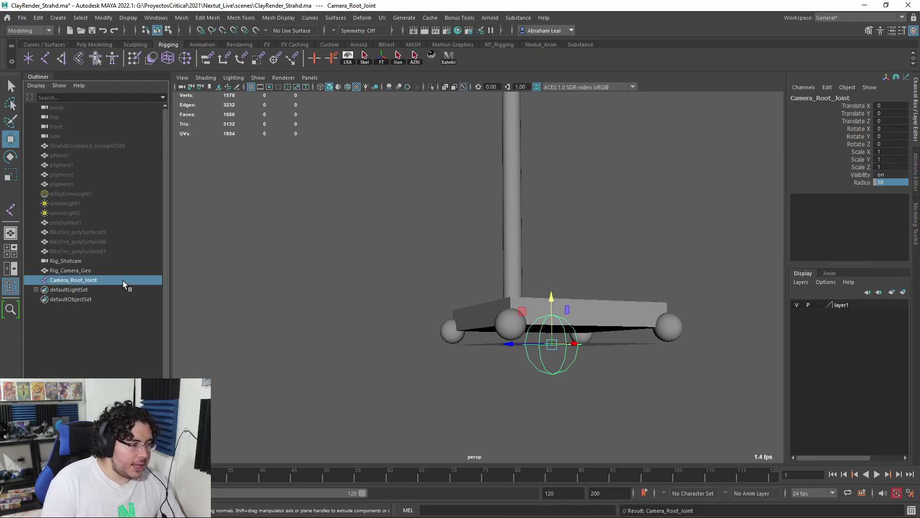
# - Duplicate Camera_Root_Joint at the base of the stand
pyautogui.scroll(-3, 527, 391)
pyautogui.keyDown('alt'); pyautogui.moveTo(526, 392); pyautogui.dragTo(515, 417, button='middle'); pyautogui.keyUp('alt')
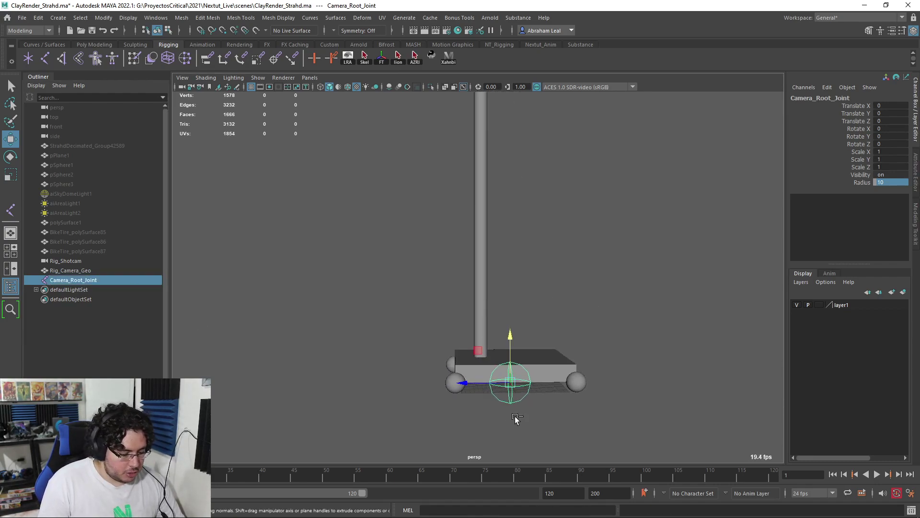
pyautogui.hotkey('ctrl', 'd')
pyautogui.scroll(-5, 542, 343)
pyautogui.moveTo(542, 343); pyautogui.dragTo(545, 428, button='middle')
pyautogui.hotkey('ctrl', 'z')
pyautogui.scroll(-3, 514, 313)
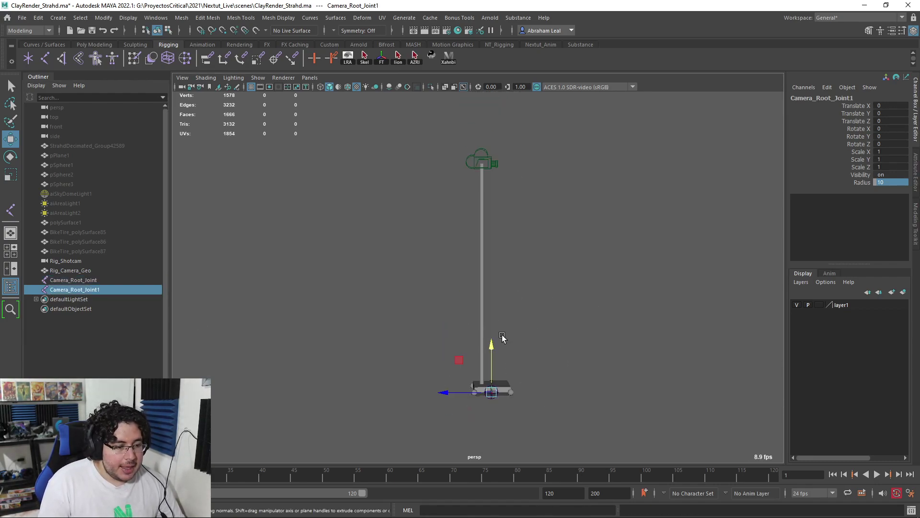
# - Snap the duplicated joint to the centre of the pole's top end, at the camera
pyautogui.press('v')
pyautogui.moveTo(494, 392); pyautogui.dragTo(482, 164)
pyautogui.scroll(3, 481, 206)
pyautogui.scroll(5, 522, 384)
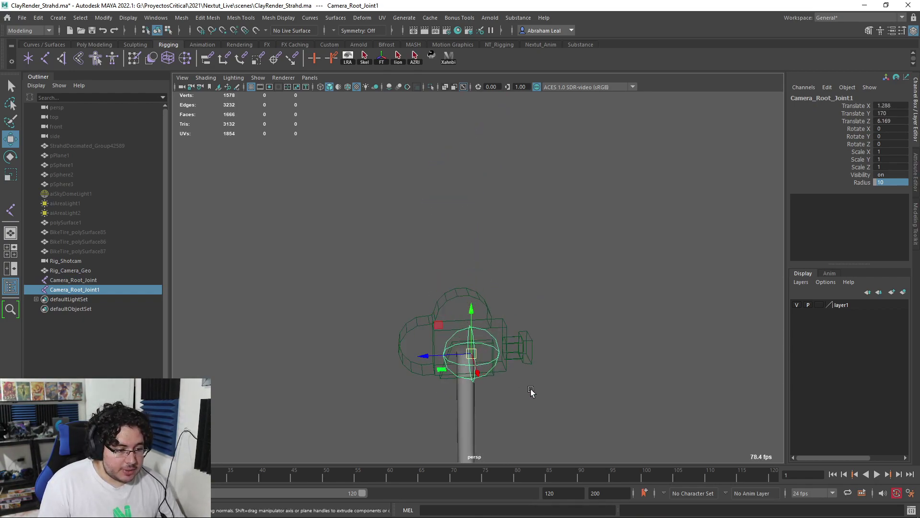
pyautogui.press('v')
pyautogui.moveTo(485, 311)
pyautogui.mouseDown()
pyautogui.moveTo(476, 306)
pyautogui.moveTo(498, 322)
pyautogui.mouseUp()
pyautogui.scroll(-3, 477, 306)
# - Rename the joint at the top of the pole as Camera_Shape_Joint
pyautogui.click(87, 292)
pyautogui.doubleClick(83, 291)
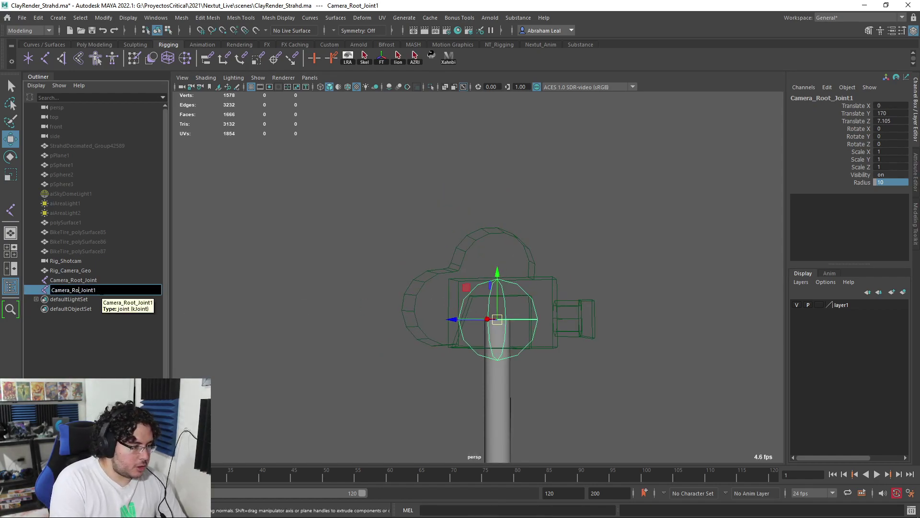
pyautogui.write('Shape')
pyautogui.press('Return')
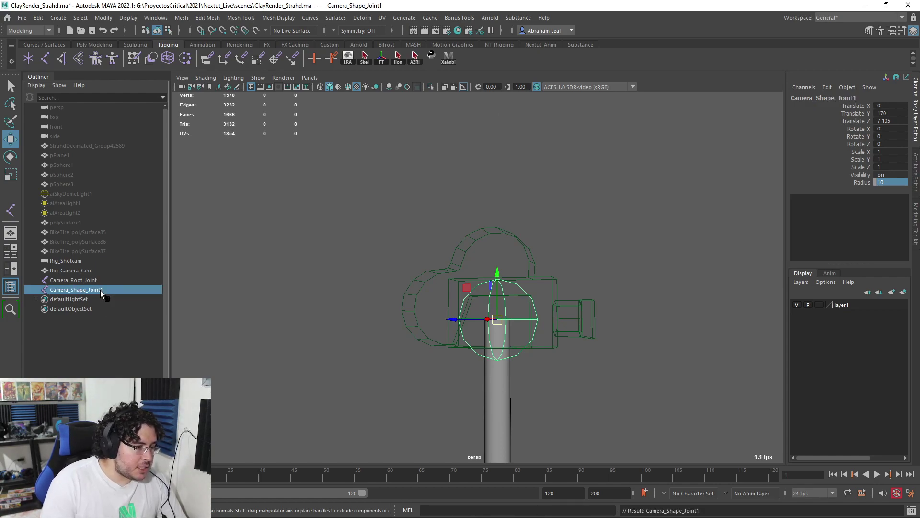
pyautogui.doubleClick(111, 290)
pyautogui.click(111, 289)
pyautogui.press('BackSpace')
pyautogui.press('Return')
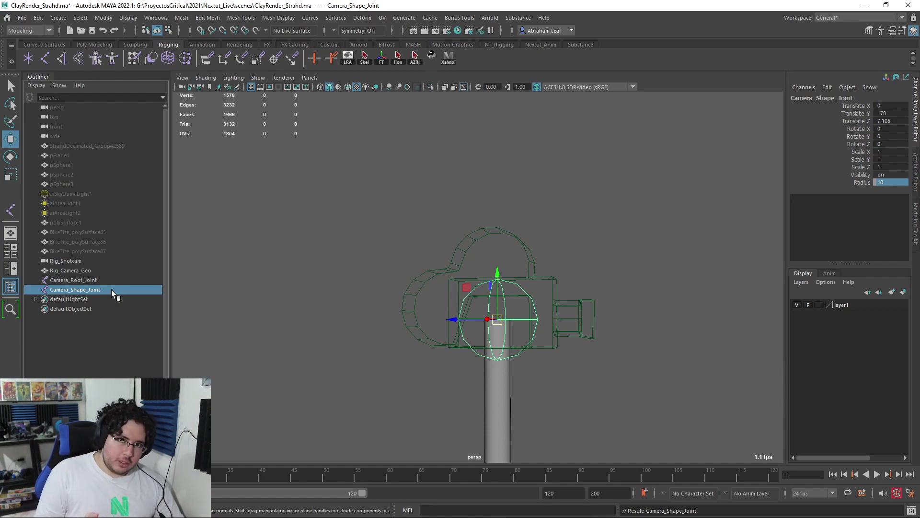
# - Parent Camera_Shape_Joint under Camera_Root_Joint
pyautogui.scroll(-5, 209, 300)
pyautogui.keyDown('alt'); pyautogui.moveTo(314, 413); pyautogui.dragTo(321, 328, button='middle'); pyautogui.keyUp('alt')
pyautogui.scroll(-3, 338, 319)
pyautogui.keyDown('alt'); pyautogui.moveTo(366, 306); pyautogui.dragTo(360, 255, button='middle'); pyautogui.keyUp('alt')
pyautogui.scroll(3, 551, 270)
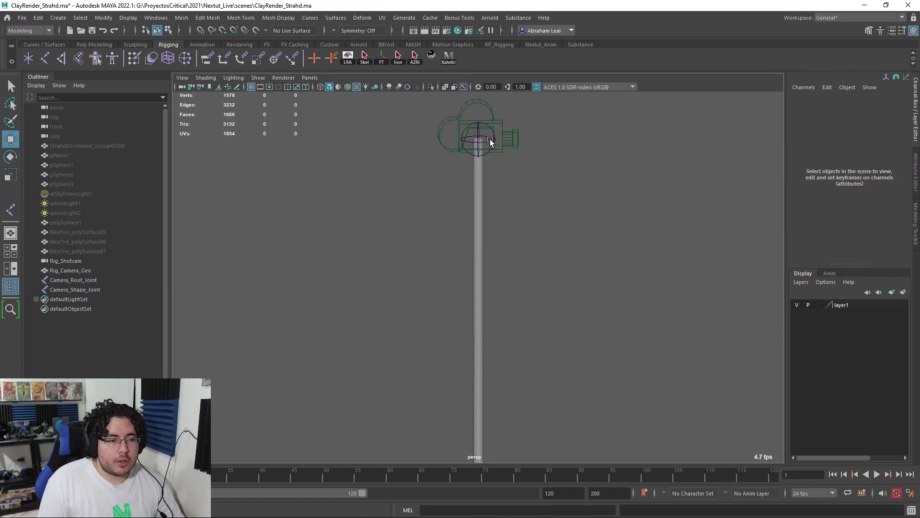
pyautogui.scroll(-3, 522, 240)
pyautogui.scroll(3, 532, 268)
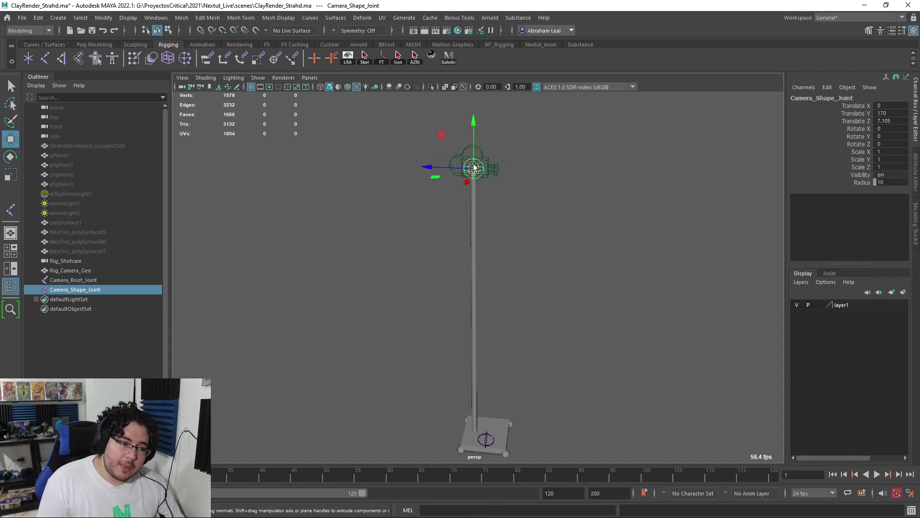
pyautogui.keyDown('alt'); pyautogui.moveTo(524, 451); pyautogui.dragTo(529, 357, button='middle'); pyautogui.keyUp('alt')
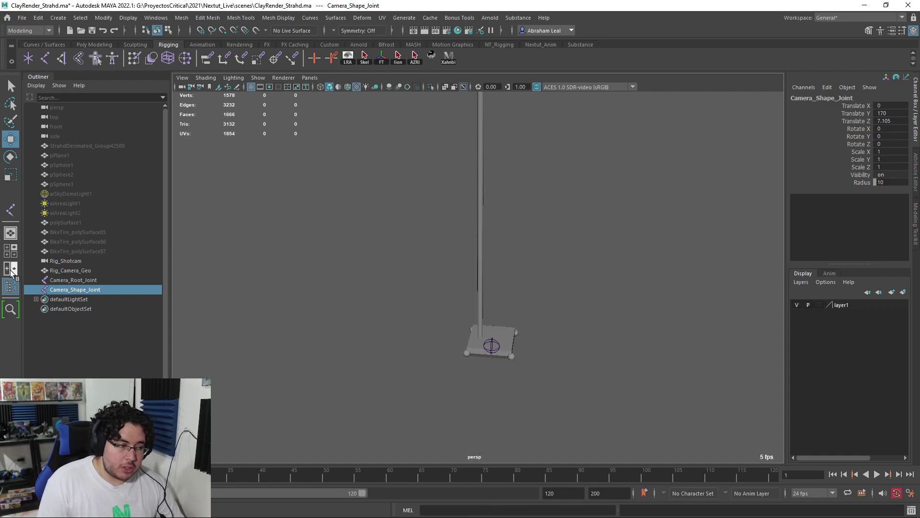
pyautogui.keyDown('ctrl'); pyautogui.click(88, 281); pyautogui.keyUp('ctrl')
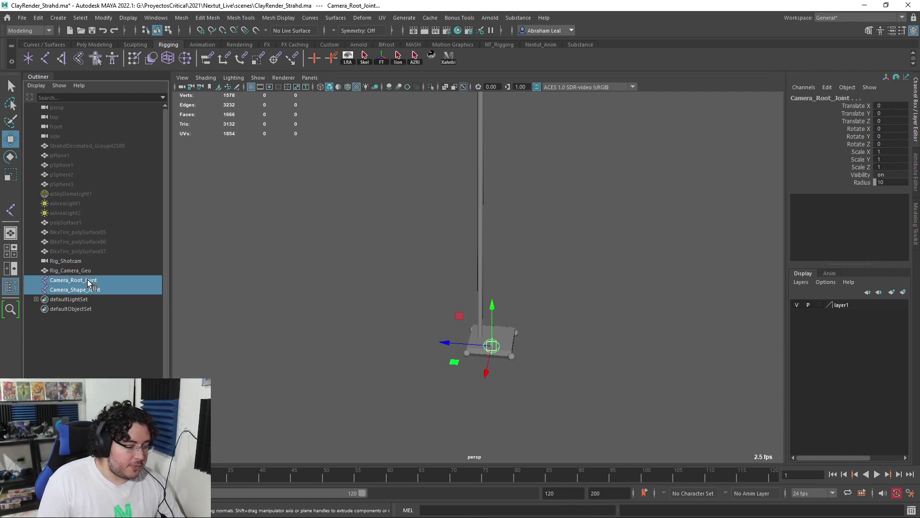
pyautogui.press('p')
pyautogui.scroll(-1, 562, 347)
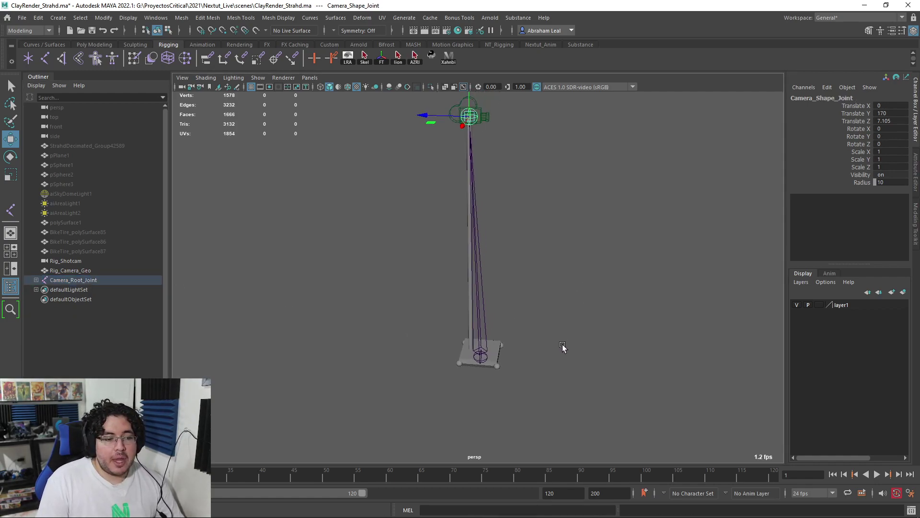
pyautogui.keyDown('alt'); pyautogui.moveTo(562, 344); pyautogui.dragTo(558, 355, button='middle'); pyautogui.keyUp('alt')
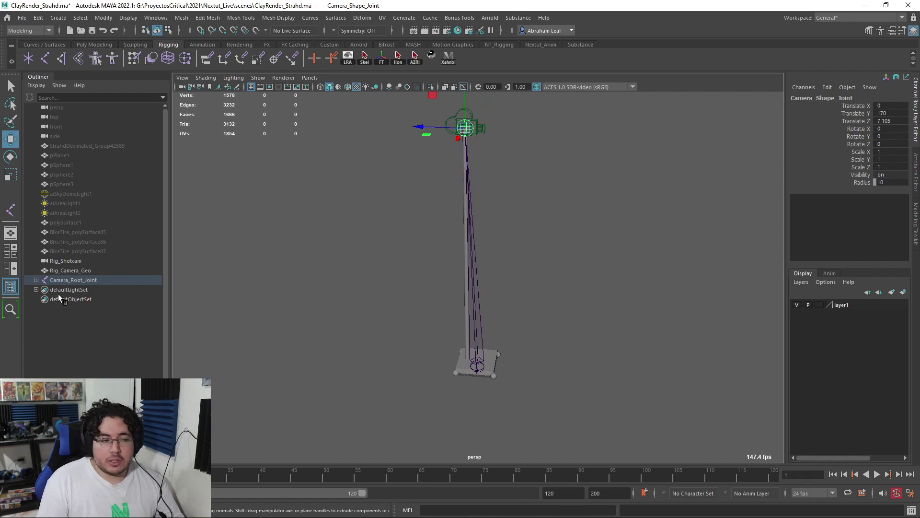
# - Test the joint chain by moving Camera_Root_Joint along Z, and undo the moves
pyautogui.click(36, 280)
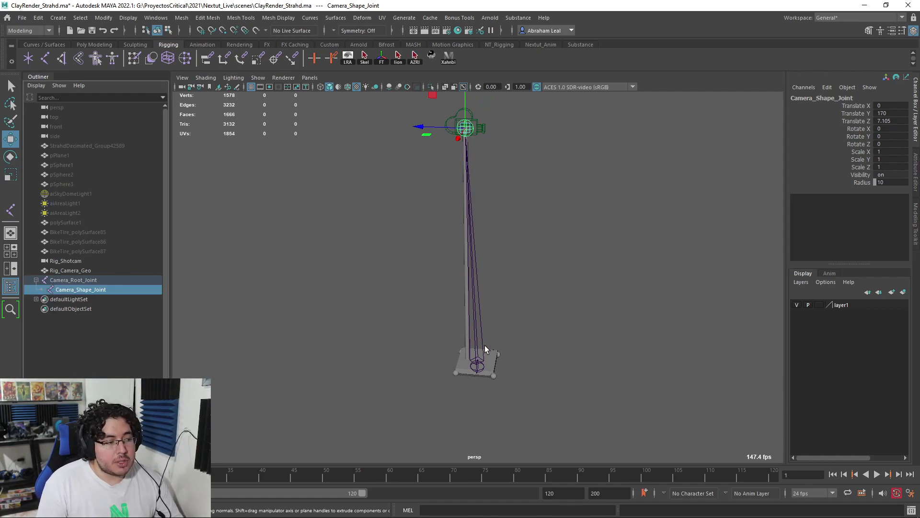
pyautogui.click(477, 366)
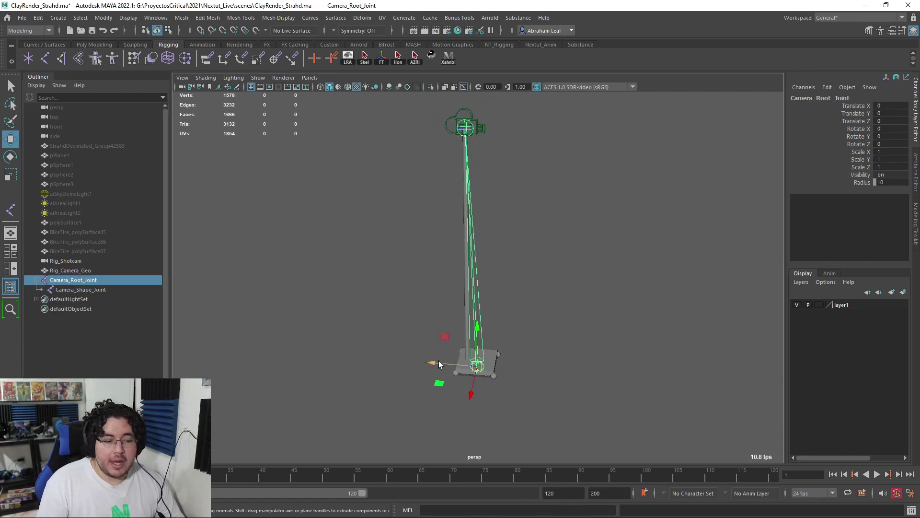
pyautogui.moveTo(439, 363); pyautogui.dragTo(382, 336)
pyautogui.hotkey('ctrl', 'z')
pyautogui.hotkey('ctrl', 'z')
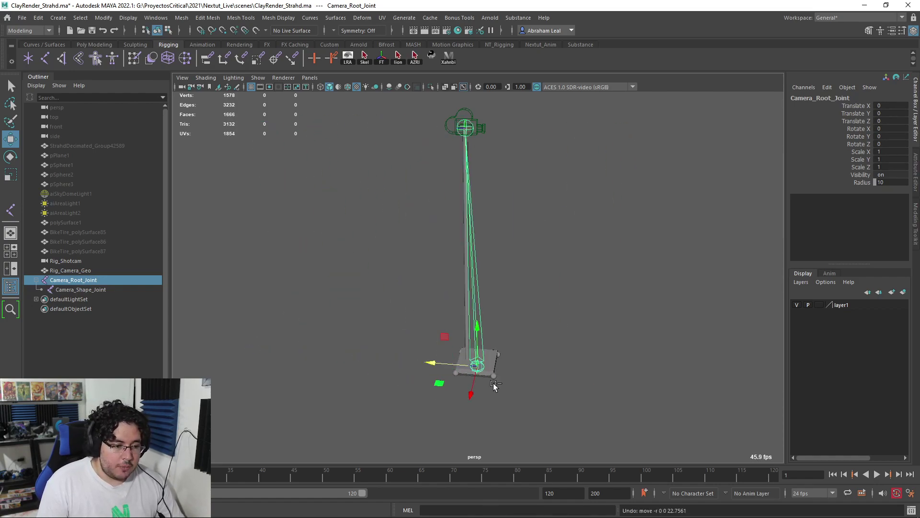
pyautogui.moveTo(432, 363); pyautogui.dragTo(437, 330)
pyautogui.hotkey('ctrl', 'a')
pyautogui.hotkey('ctrl', 'z')
# - Parent the Rig_Shotcam camera under Camera_Shape_Joint
pyautogui.scroll(3, 465, 244)
pyautogui.click(475, 245)
pyautogui.keyDown('alt'); pyautogui.moveTo(467, 230); pyautogui.dragTo(468, 242, button='middle'); pyautogui.keyUp('alt')
pyautogui.keyDown('alt'); pyautogui.moveTo(457, 181); pyautogui.dragTo(473, 238, button='middle'); pyautogui.keyUp('alt')
pyautogui.scroll(3, 472, 230)
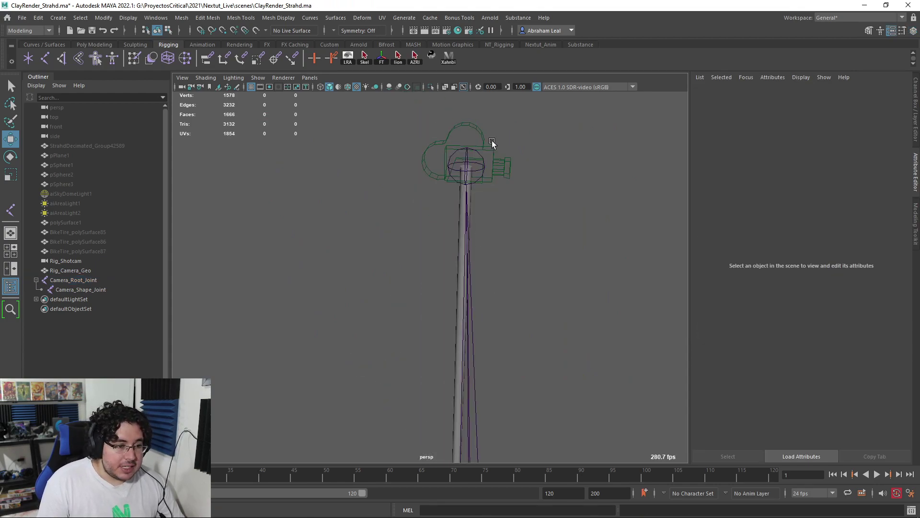
pyautogui.click(509, 170)
pyautogui.keyDown('alt'); pyautogui.moveTo(509, 172); pyautogui.dragTo(516, 225, button='middle'); pyautogui.keyUp('alt')
pyautogui.press('q')
pyautogui.moveTo(96, 284); pyautogui.dragTo(94, 291, button='middle')
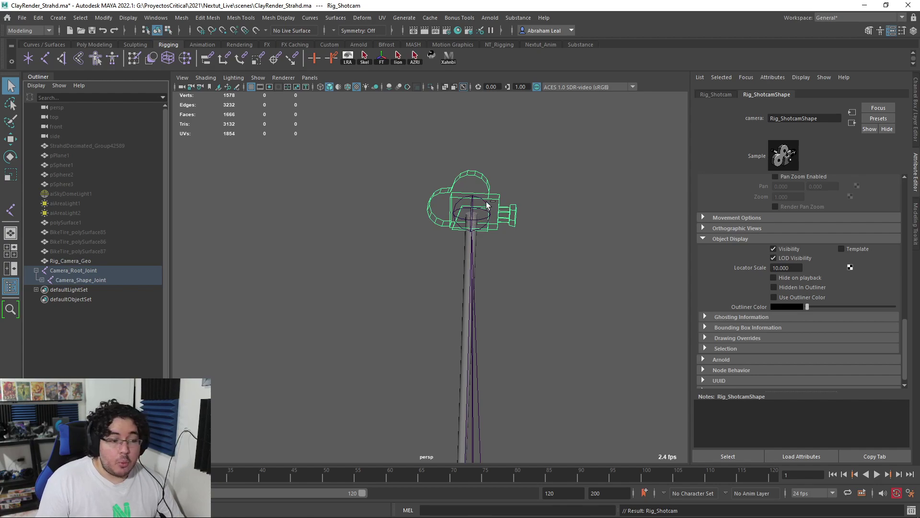
# - Test the camera's parenting by rotating and moving Camera_Shape_Joint, and undo both changes
pyautogui.press('Up')
pyautogui.press('e')
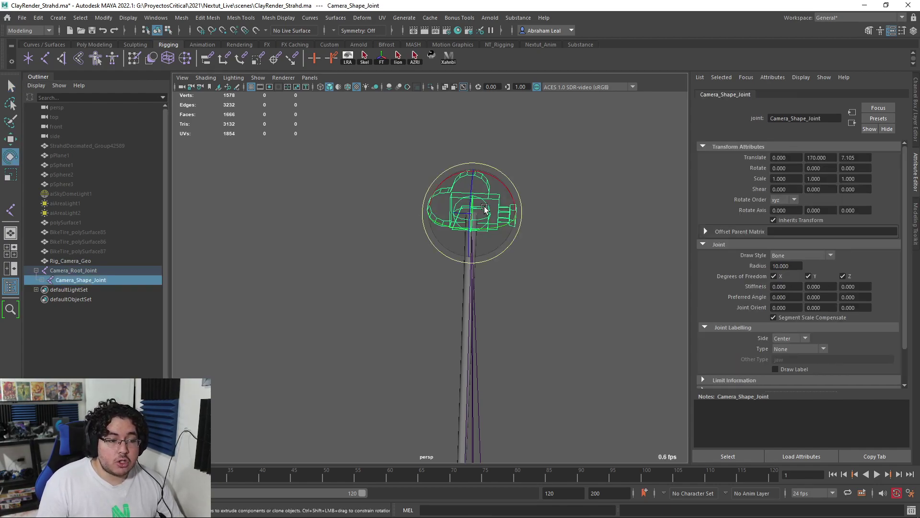
pyautogui.moveTo(480, 202); pyautogui.dragTo(569, 227)
pyautogui.hotkey('ctrl', 'z')
pyautogui.press('w')
pyautogui.hotkey('ctrl', 'z')
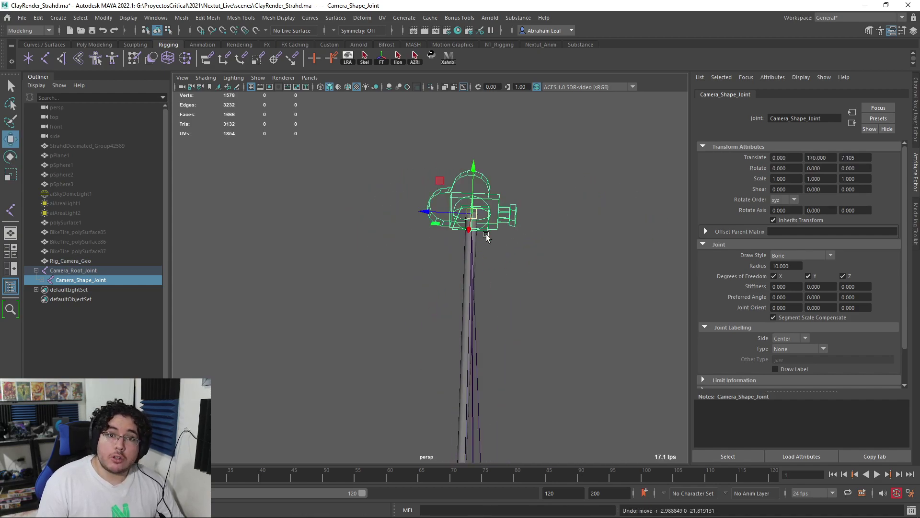
pyautogui.click(574, 238)
# - Bind Rig_Camera_Geo to Camera_Root_Joint and Camera_Shape_Joint with Bind Skin, using selected joints, Closest distance and 5 max influences
pyautogui.scroll(-6, 547, 243)
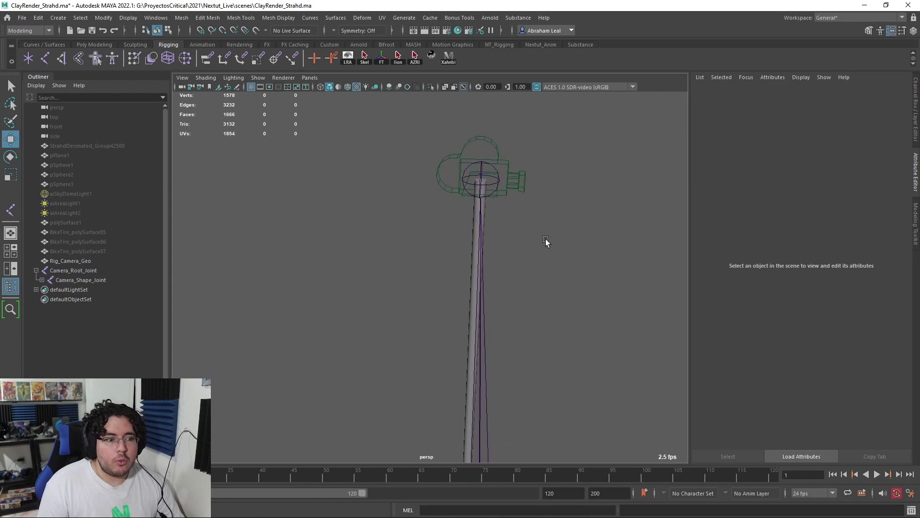
pyautogui.scroll(6, 522, 247)
pyautogui.scroll(-4, 496, 211)
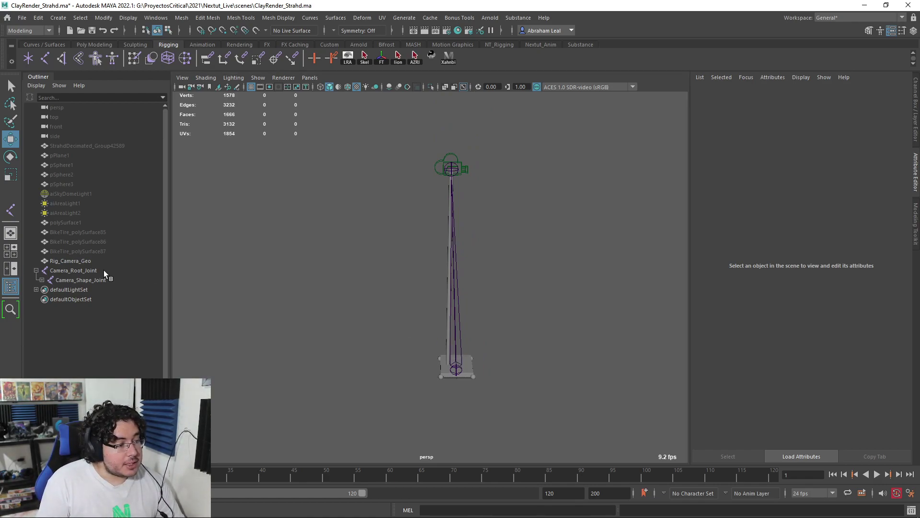
pyautogui.moveTo(96, 261); pyautogui.dragTo(104, 281)
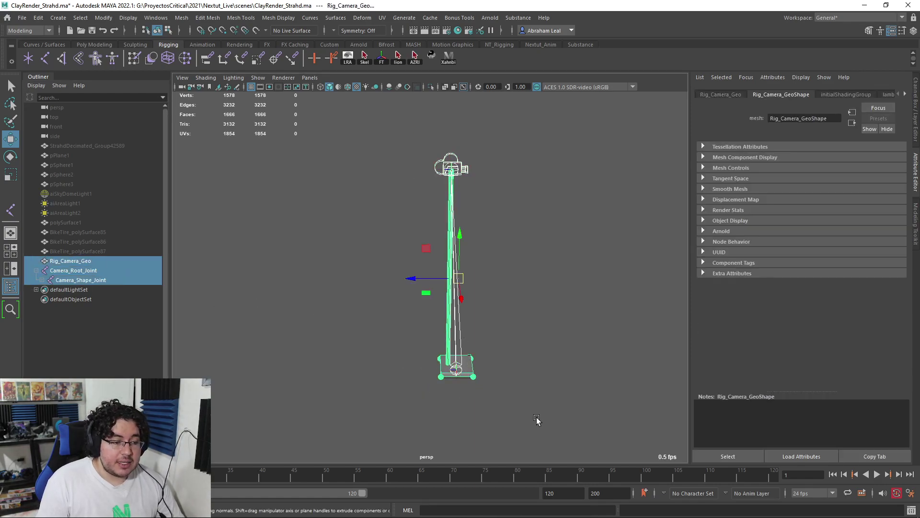
pyautogui.click(29, 31)
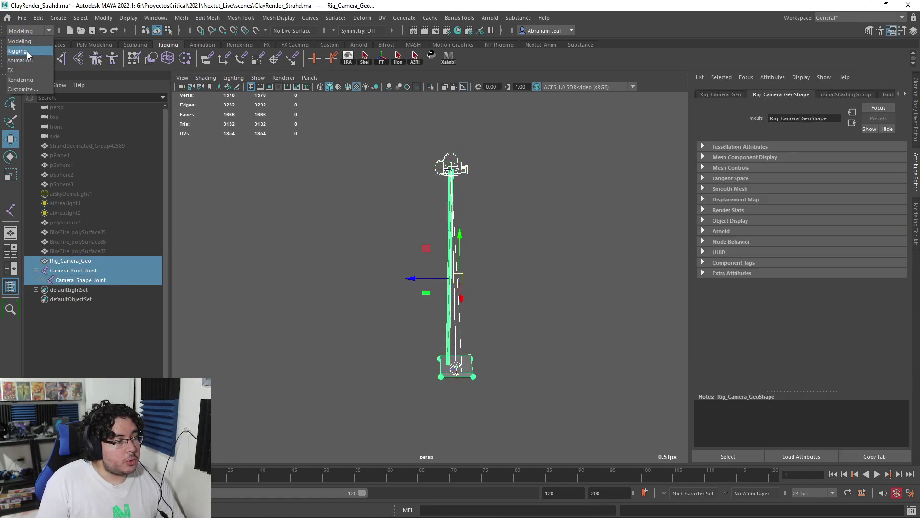
pyautogui.click(26, 51)
pyautogui.click(209, 17)
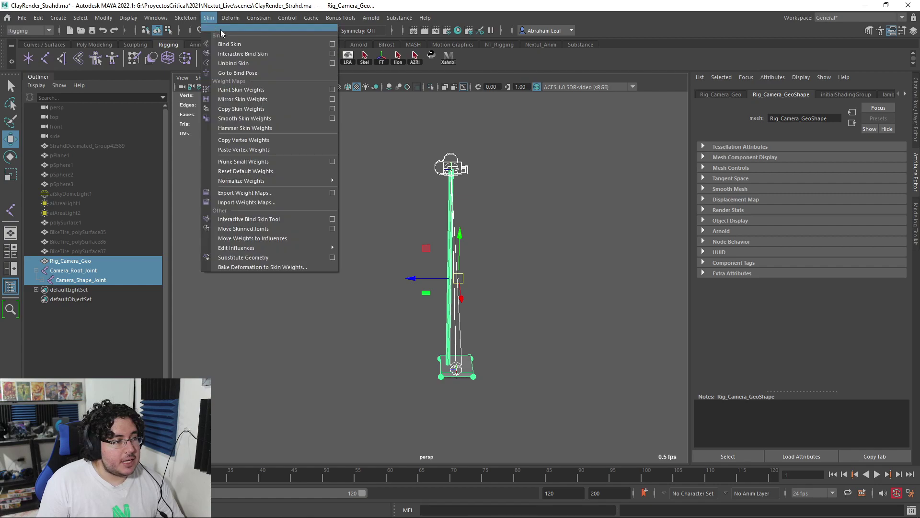
pyautogui.click(332, 44)
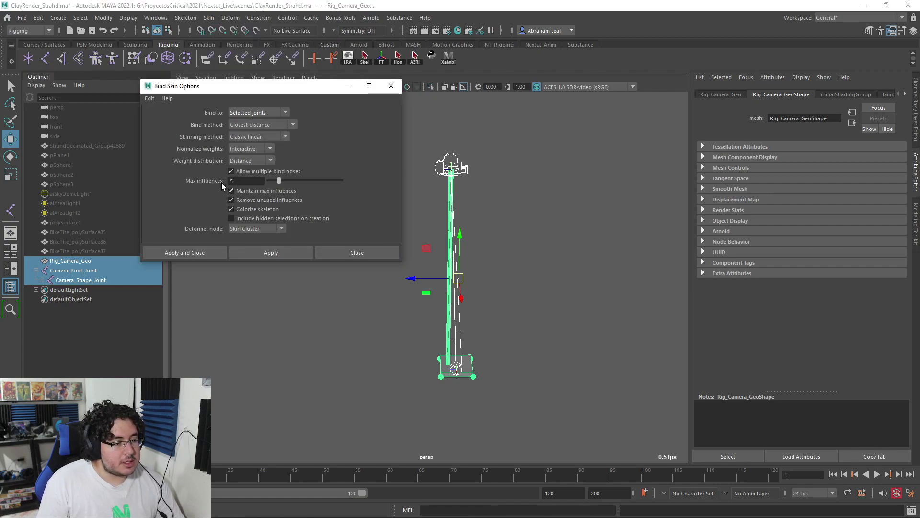
pyautogui.click(272, 252)
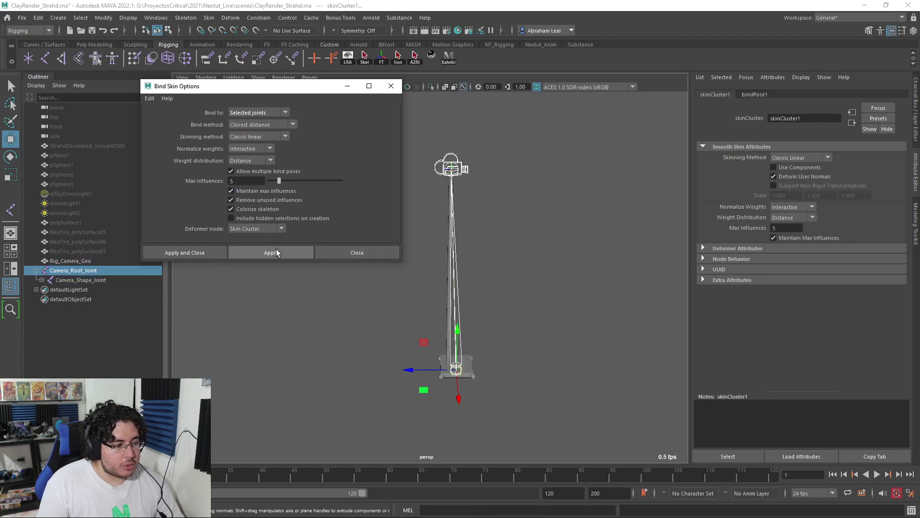
pyautogui.click(391, 86)
# - Test the skin bind by moving Camera_Root_Joint together with the stand, and undo the move
pyautogui.click(532, 220)
pyautogui.keyDown('alt'); pyautogui.moveTo(532, 220); pyautogui.dragTo(510, 254); pyautogui.keyUp('alt')
pyautogui.scroll(-5, 498, 256)
pyautogui.scroll(5, 490, 259)
pyautogui.click(453, 372)
pyautogui.scroll(-4, 432, 364)
pyautogui.moveTo(398, 339); pyautogui.dragTo(432, 323)
pyautogui.hotkey('ctrl', 'z')
pyautogui.scroll(2, 438, 224)
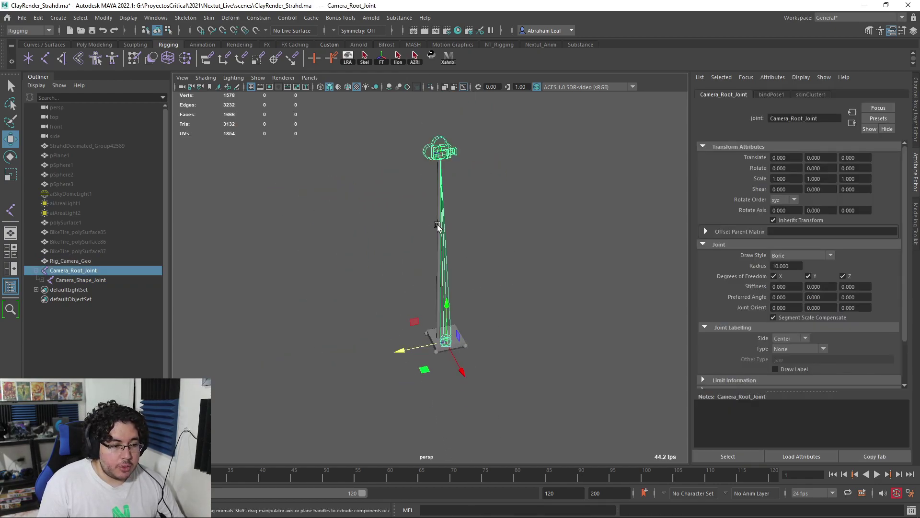
# - Test how the pole deforms by moving Camera_Shape_Joint along Y, and undo the move
pyautogui.moveTo(437, 225); pyautogui.dragTo(460, 205)
pyautogui.click(103, 280)
pyautogui.moveTo(436, 102); pyautogui.dragTo(497, 220)
pyautogui.hotkey('ctrl', 'z')
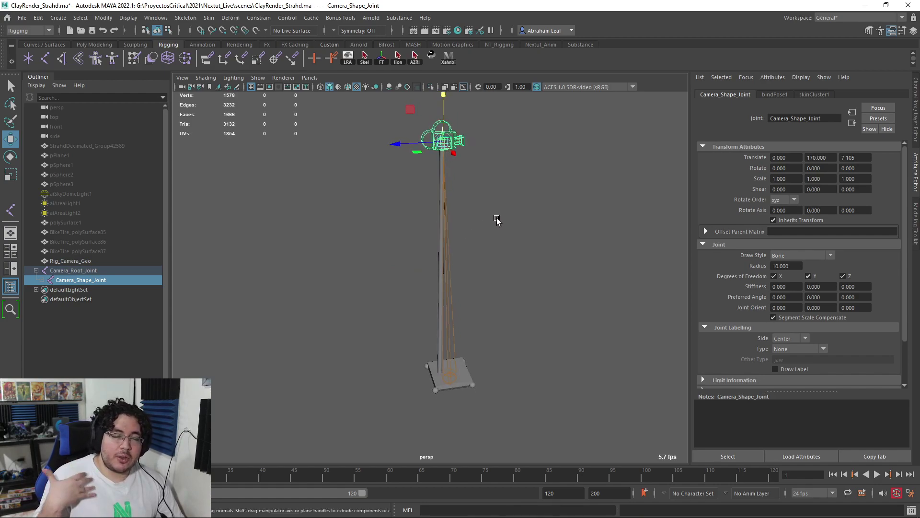
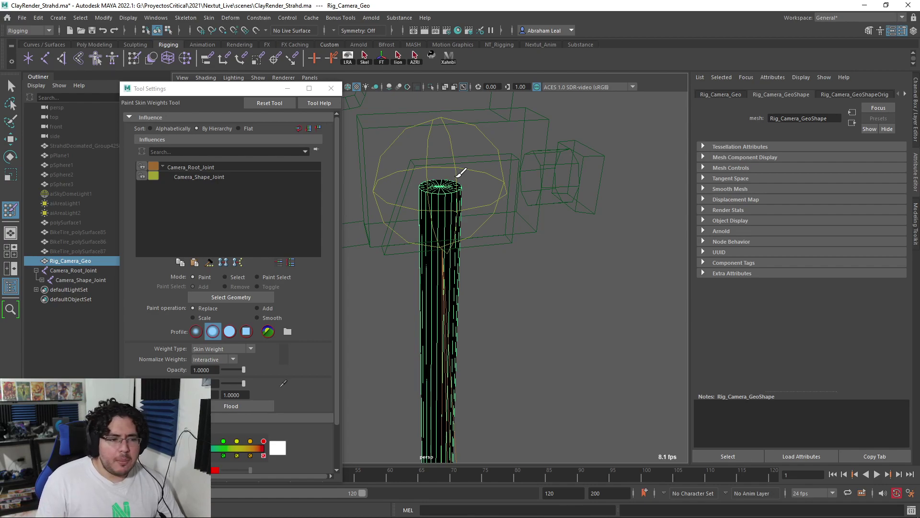
# - Make Camera_Shape_Joint the painted influence on the pole's upper end and turn on the weight color ramp
pyautogui.click(211, 176)
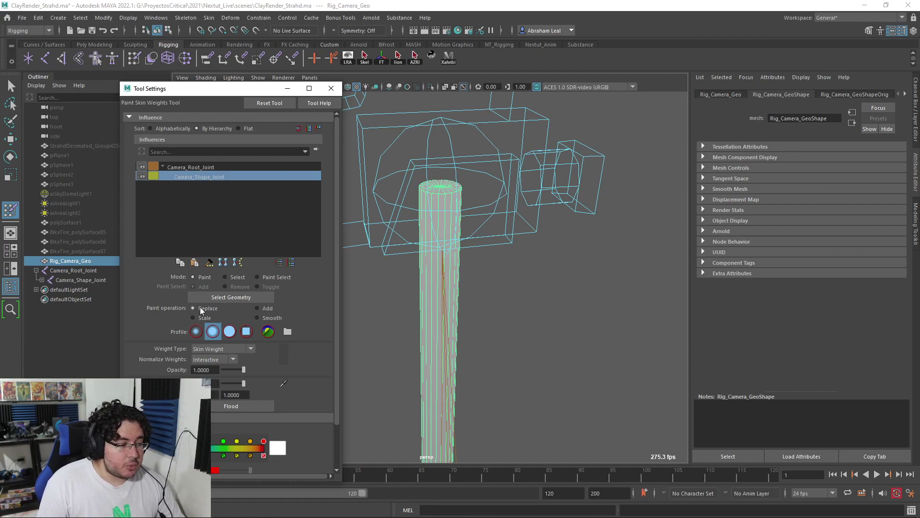
pyautogui.moveTo(441, 193)
pyautogui.mouseDown()
pyautogui.moveTo(456, 184)
pyautogui.moveTo(420, 188)
pyautogui.moveTo(447, 186)
pyautogui.moveTo(429, 181)
pyautogui.mouseUp()
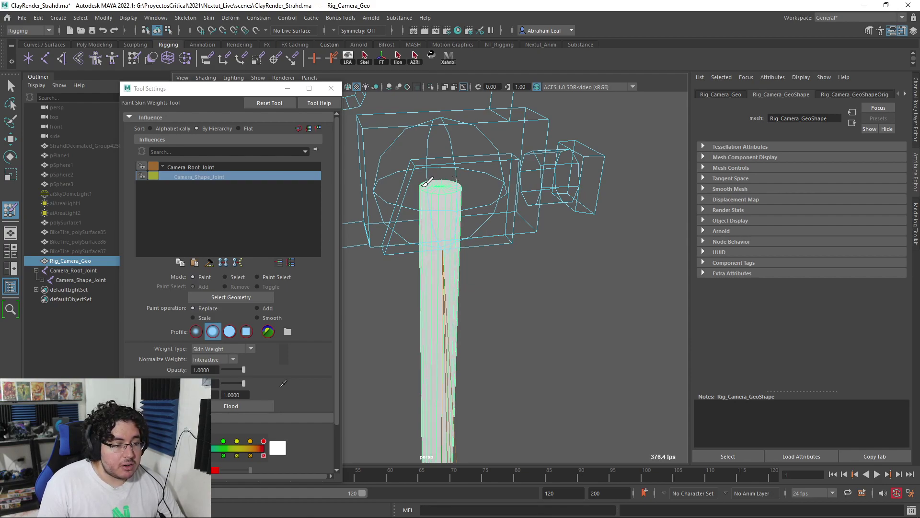
pyautogui.click(193, 428)
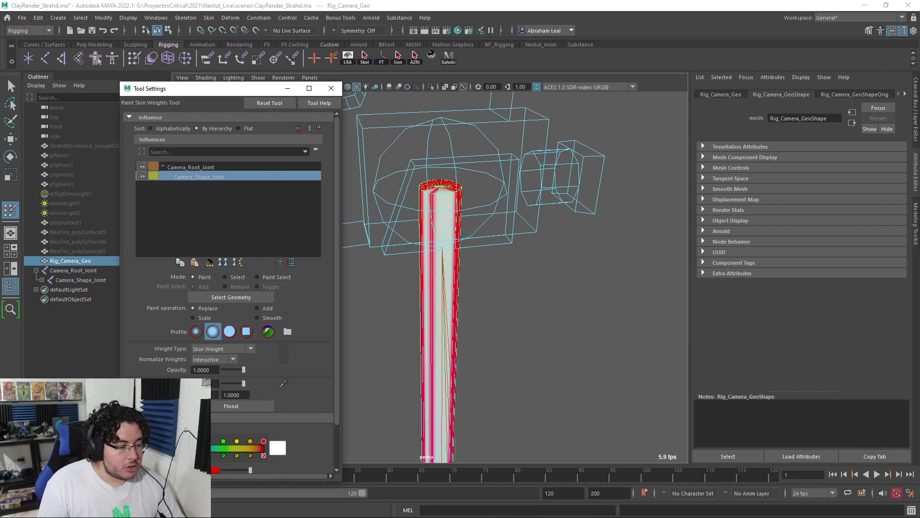
# - Paint Camera_Shape_Joint's weight to 1 with Replace around the pole's whole top cap
pyautogui.keyDown('alt'); pyautogui.moveTo(498, 262); pyautogui.dragTo(493, 311, button='middle'); pyautogui.keyUp('alt')
pyautogui.scroll(5, 493, 311)
pyautogui.moveTo(419, 215)
pyautogui.mouseDown()
pyautogui.moveTo(397, 195)
pyautogui.moveTo(517, 173)
pyautogui.moveTo(524, 163)
pyautogui.moveTo(511, 148)
pyautogui.mouseUp()
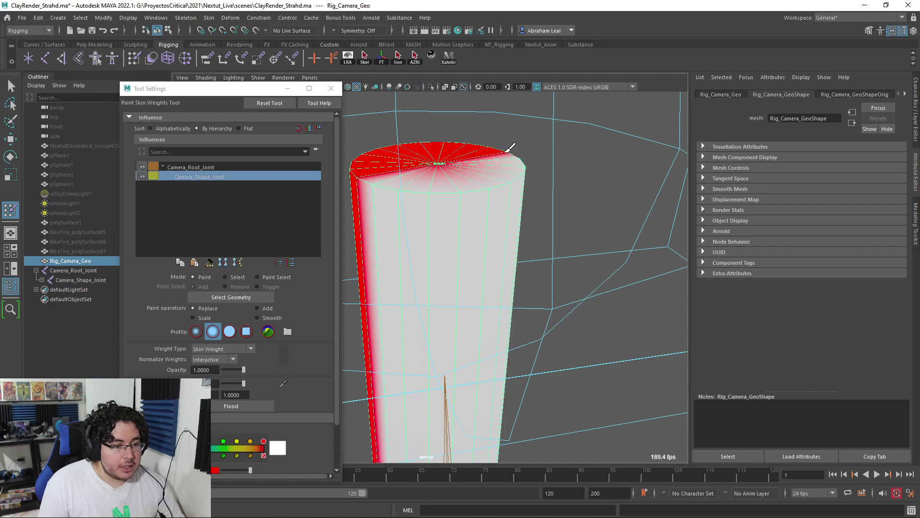
pyautogui.click(436, 164)
pyautogui.moveTo(362, 182)
pyautogui.mouseDown()
pyautogui.moveTo(358, 171)
pyautogui.moveTo(382, 168)
pyautogui.mouseUp()
pyautogui.keyDown('alt'); pyautogui.moveTo(382, 169); pyautogui.dragTo(401, 213, button='middle'); pyautogui.keyUp('alt')
pyautogui.click(474, 215)
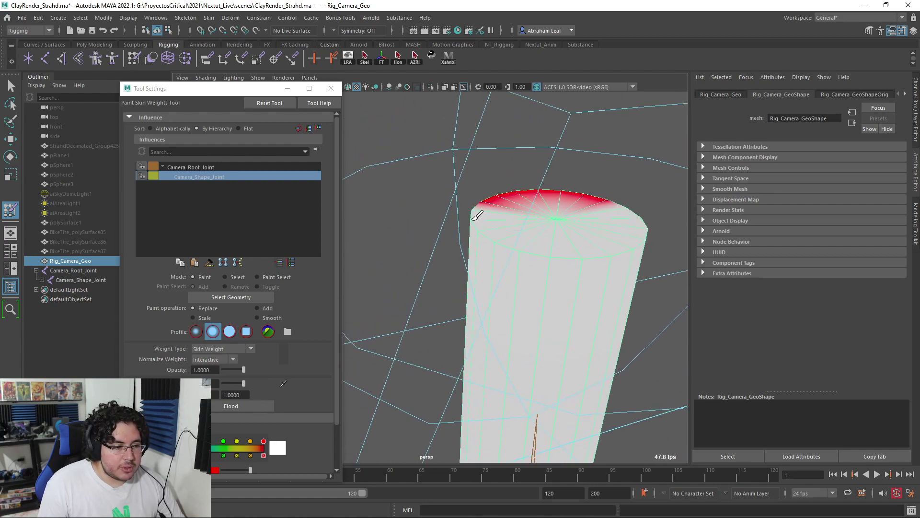
pyautogui.moveTo(485, 197); pyautogui.dragTo(503, 190)
pyautogui.click(522, 191)
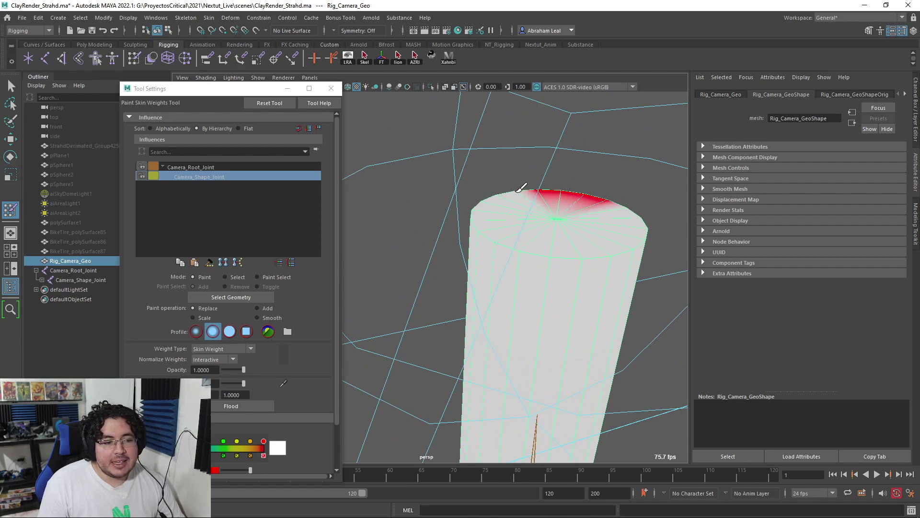
pyautogui.keyDown('alt'); pyautogui.moveTo(603, 187); pyautogui.dragTo(542, 200, button='middle'); pyautogui.keyUp('alt')
pyautogui.click(483, 202)
pyautogui.moveTo(511, 196); pyautogui.dragTo(532, 200)
pyautogui.scroll(-8, 504, 222)
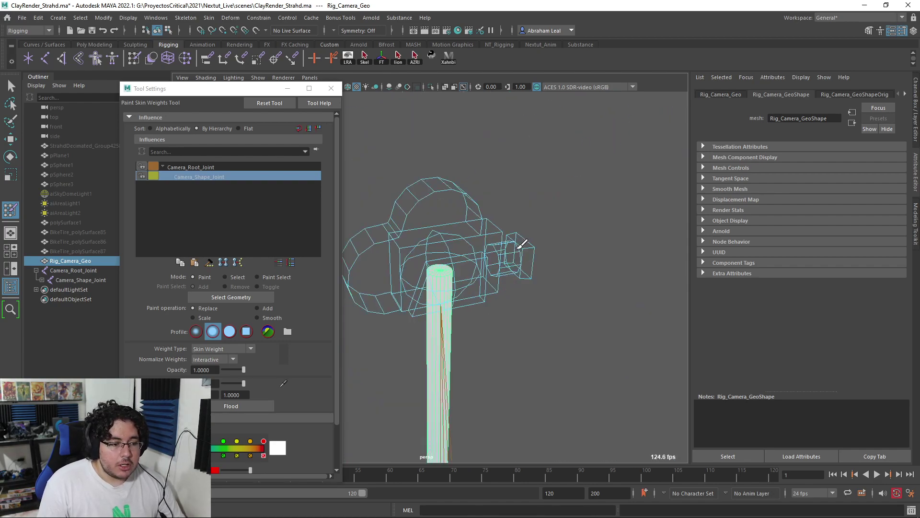
# - Test the painted weights by lowering Camera_Shape_Joint along the pole to a Y translation of about 125.5
pyautogui.keyDown('alt'); pyautogui.moveTo(516, 247); pyautogui.dragTo(485, 239); pyautogui.keyUp('alt')
pyautogui.press('q')
pyautogui.click(416, 216)
pyautogui.press('w')
pyautogui.scroll(-5, 458, 241)
pyautogui.moveTo(459, 176); pyautogui.dragTo(459, 372)
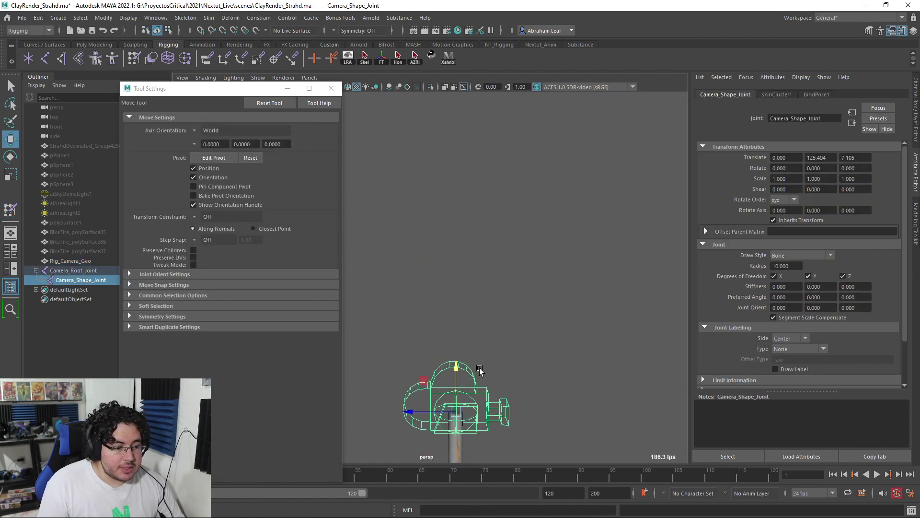
pyautogui.scroll(-7, 485, 201)
pyautogui.keyDown('alt'); pyautogui.moveTo(481, 369); pyautogui.dragTo(497, 125, button='middle'); pyautogui.keyUp('alt')
pyautogui.scroll(4, 496, 152)
pyautogui.moveTo(478, 97); pyautogui.dragTo(481, 166)
pyautogui.hotkey('ctrl', 'z')
pyautogui.scroll(-3, 481, 166)
pyautogui.keyDown('alt'); pyautogui.moveTo(481, 166); pyautogui.dragTo(485, 260, button='middle'); pyautogui.keyUp('alt')
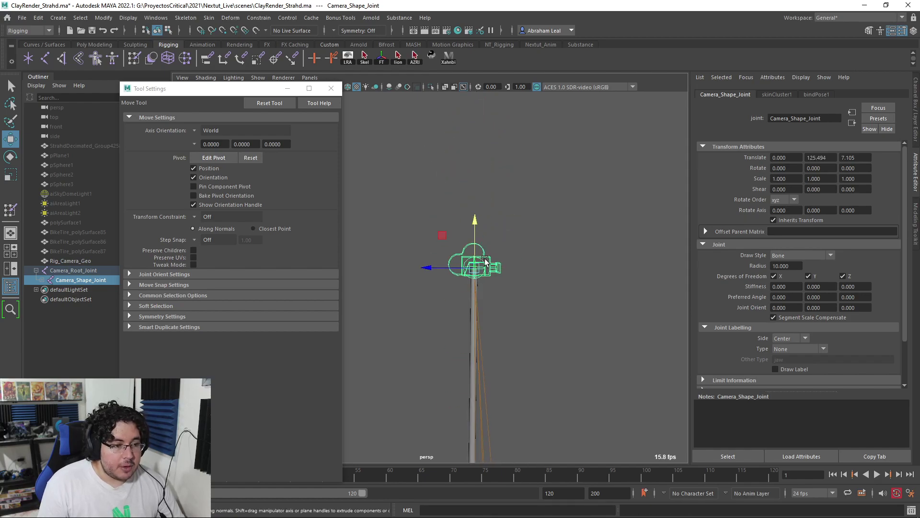
# - Try shifting Camera_Shape_Joint horizontally and undo the test moves
pyautogui.keyDown('alt'); pyautogui.moveTo(477, 279); pyautogui.dragTo(538, 293); pyautogui.keyUp('alt')
pyautogui.moveTo(500, 267); pyautogui.dragTo(533, 257)
pyautogui.hotkey('ctrl', 'z')
pyautogui.click(566, 292)
pyautogui.keyDown('alt'); pyautogui.moveTo(532, 257); pyautogui.dragTo(523, 214, button='middle'); pyautogui.keyUp('alt')
pyautogui.hotkey('ctrl', 'z')
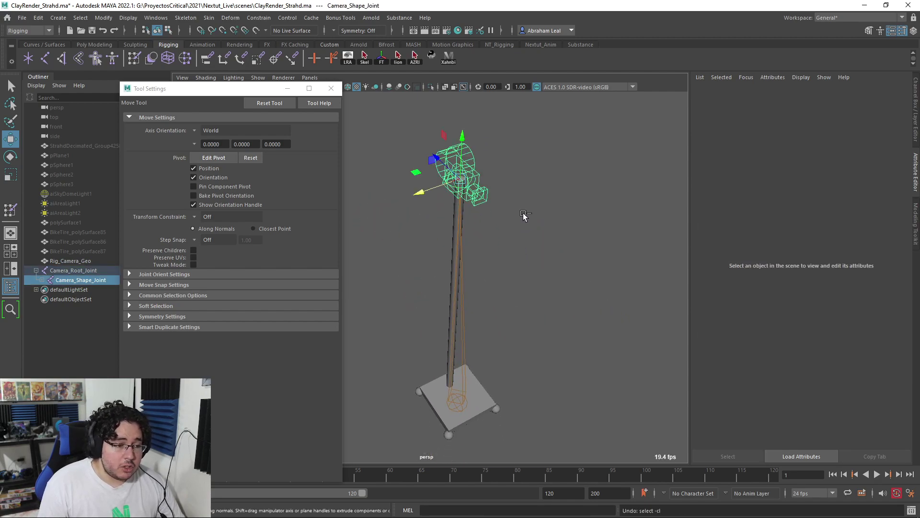
# - Select Rig_Camera_Geo and start Paint Skin Weights with Camera_Root_Joint as the influence
pyautogui.scroll(3, 523, 225)
pyautogui.keyDown('alt'); pyautogui.moveTo(526, 278); pyautogui.dragTo(548, 225); pyautogui.keyUp('alt')
pyautogui.scroll(-5, 524, 247)
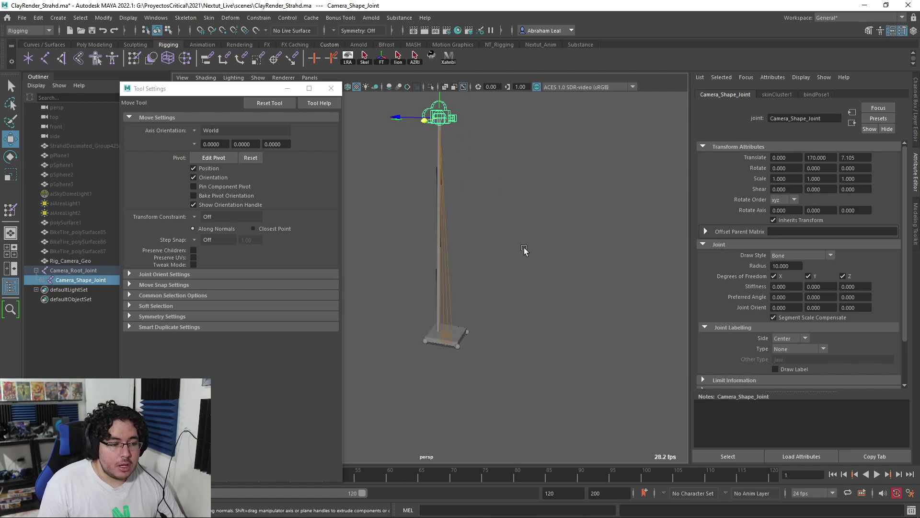
pyautogui.click(433, 338)
pyautogui.keyDown('alt'); pyautogui.moveTo(448, 324); pyautogui.dragTo(456, 283, button='middle'); pyautogui.keyUp('alt')
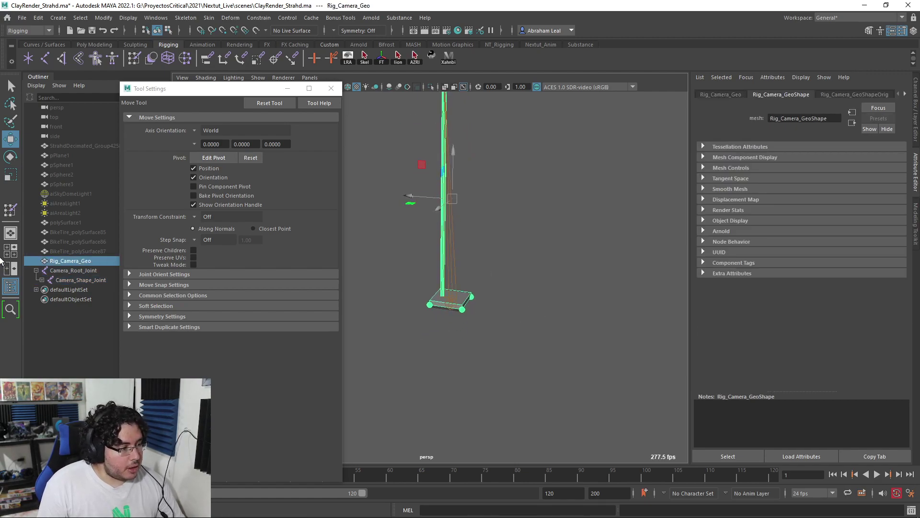
pyautogui.click(10, 210)
pyautogui.click(184, 166)
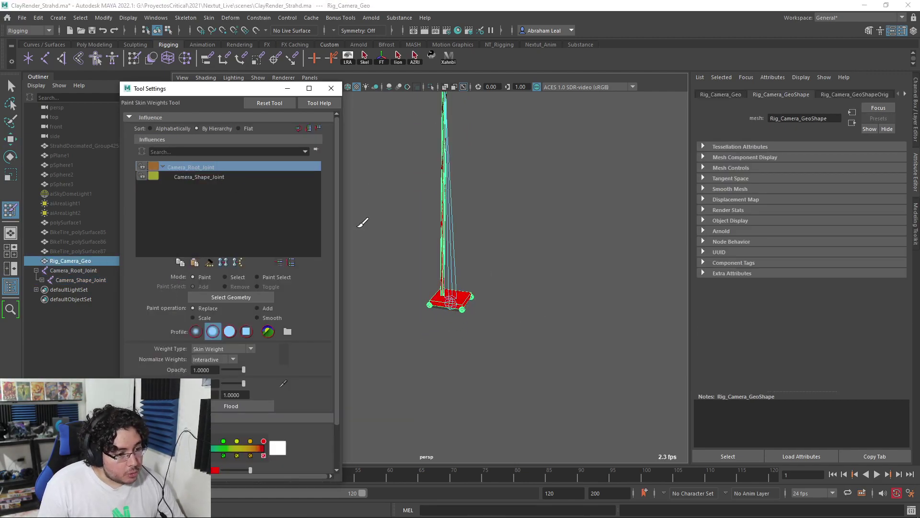
# - Examine Camera_Root_Joint's weight coloring along the pole and on the stand's base and wheels
pyautogui.keyDown('alt'); pyautogui.moveTo(361, 224); pyautogui.dragTo(708, 360, button='right'); pyautogui.keyUp('alt')
pyautogui.keyDown('alt'); pyautogui.moveTo(422, 201); pyautogui.dragTo(456, 195); pyautogui.keyUp('alt')
pyautogui.keyDown('alt'); pyautogui.moveTo(456, 195); pyautogui.dragTo(329, 238, button='right'); pyautogui.keyUp('alt')
pyautogui.keyDown('alt'); pyautogui.moveTo(464, 225); pyautogui.dragTo(486, 347, button='middle'); pyautogui.keyUp('alt')
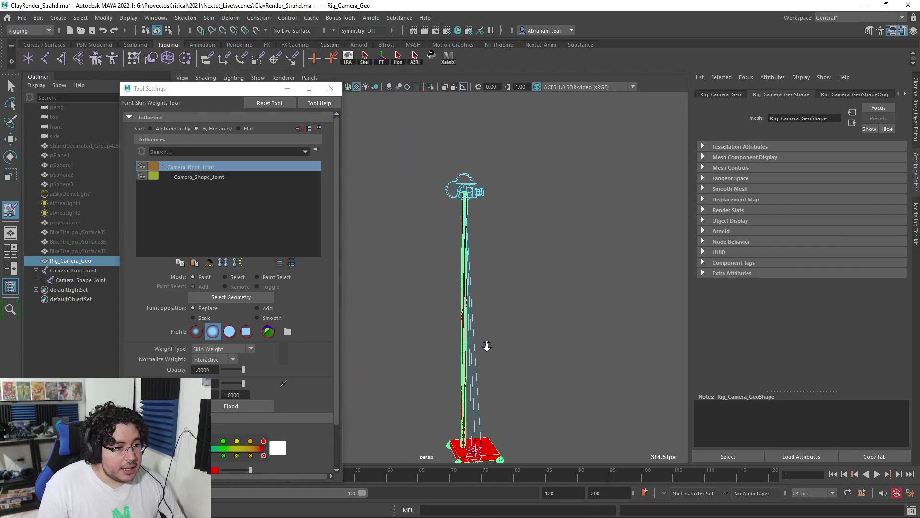
pyautogui.keyDown('alt'); pyautogui.moveTo(487, 347); pyautogui.dragTo(485, 292, button='right'); pyautogui.keyUp('alt')
pyautogui.keyDown('alt'); pyautogui.moveTo(498, 271); pyautogui.dragTo(483, 325); pyautogui.keyUp('alt')
pyautogui.keyDown('alt'); pyautogui.moveTo(476, 282); pyautogui.dragTo(457, 182, button='middle'); pyautogui.keyUp('alt')
pyautogui.keyDown('alt'); pyautogui.moveTo(488, 302); pyautogui.dragTo(476, 252, button='middle'); pyautogui.keyUp('alt')
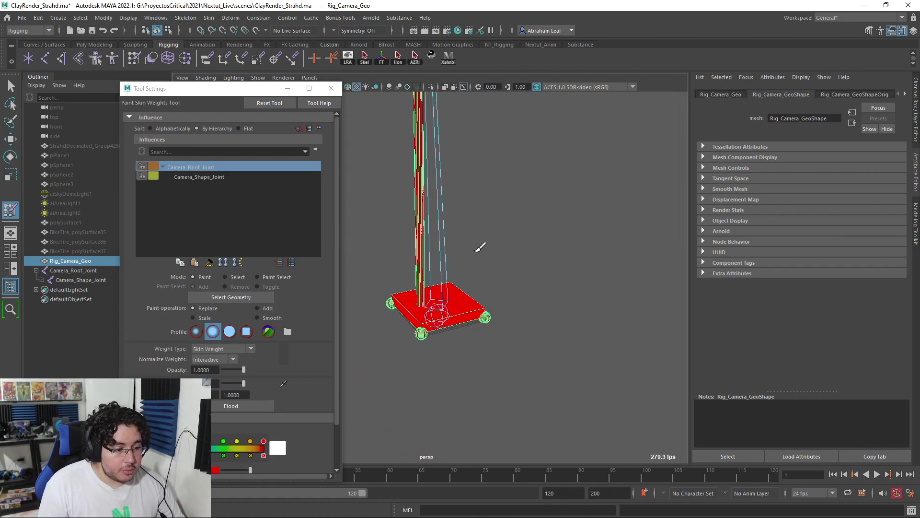
pyautogui.keyDown('alt'); pyautogui.moveTo(475, 252); pyautogui.dragTo(546, 282, button='right'); pyautogui.keyUp('alt')
pyautogui.keyDown('alt'); pyautogui.moveTo(483, 290); pyautogui.dragTo(487, 263, button='middle'); pyautogui.keyUp('alt')
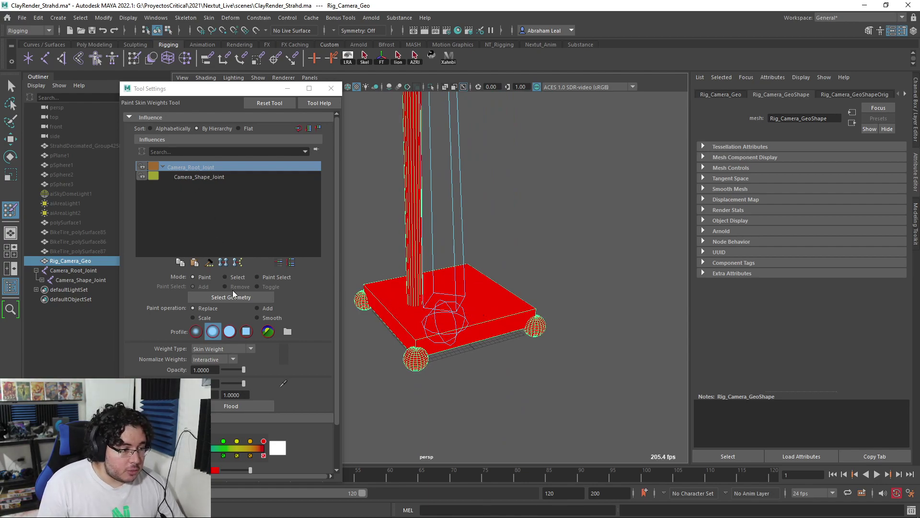
# - Enlarge the weight-painting brush by raising its upper radius
pyautogui.scroll(-2, 214, 430)
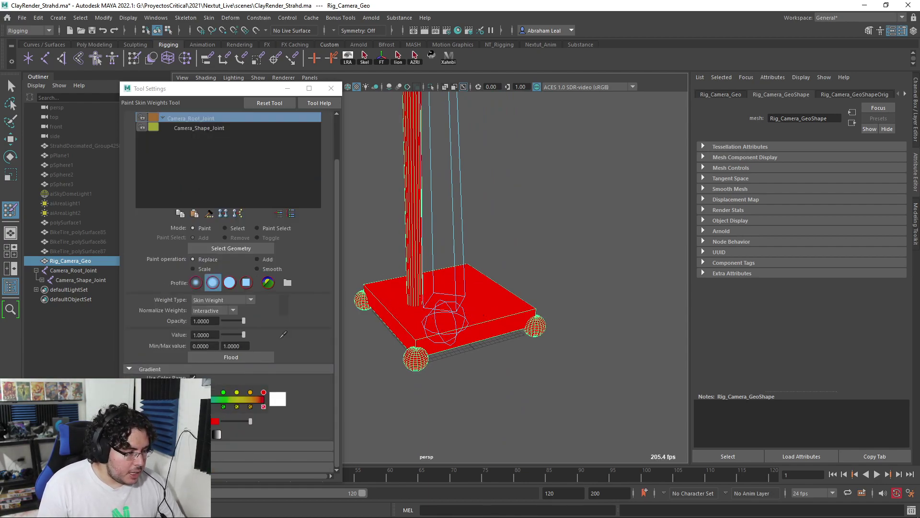
pyautogui.scroll(-2, 329, 473)
pyautogui.moveTo(234, 399); pyautogui.dragTo(248, 400)
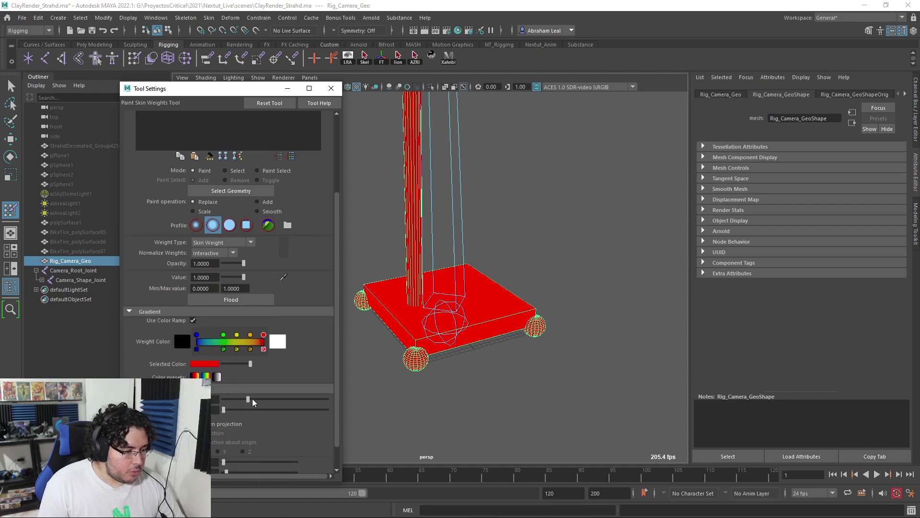
# - Paint Camera_Root_Joint's weight at value 1.0 over the stand's base and its wheels on the visible side
pyautogui.click(379, 279)
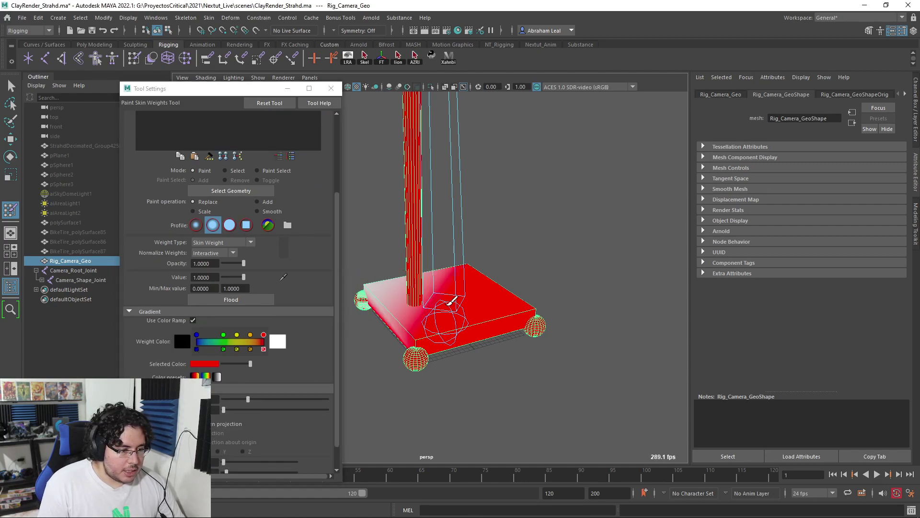
pyautogui.moveTo(419, 334)
pyautogui.mouseDown()
pyautogui.moveTo(414, 361)
pyautogui.moveTo(432, 362)
pyautogui.mouseUp()
pyautogui.moveTo(368, 307); pyautogui.dragTo(360, 302)
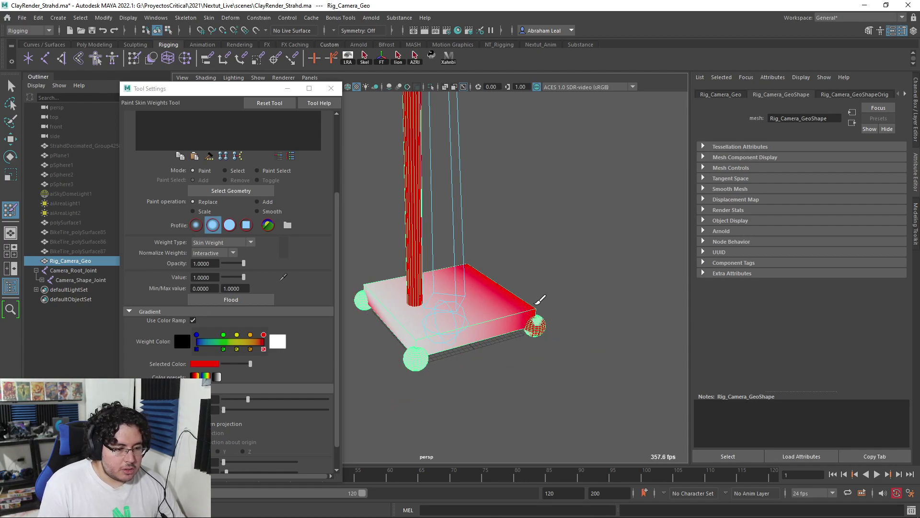
pyautogui.click(535, 321)
# - Paint the remaining corners, underside and wheels of the stand's base fully to Camera_Root_Joint
pyautogui.keyDown('alt'); pyautogui.moveTo(568, 317); pyautogui.dragTo(478, 316); pyautogui.keyUp('alt')
pyautogui.keyDown('alt'); pyautogui.moveTo(588, 373); pyautogui.dragTo(415, 276, button='middle'); pyautogui.keyUp('alt')
pyautogui.keyDown('alt'); pyautogui.moveTo(415, 276); pyautogui.dragTo(460, 299); pyautogui.keyUp('alt')
pyautogui.click(511, 312)
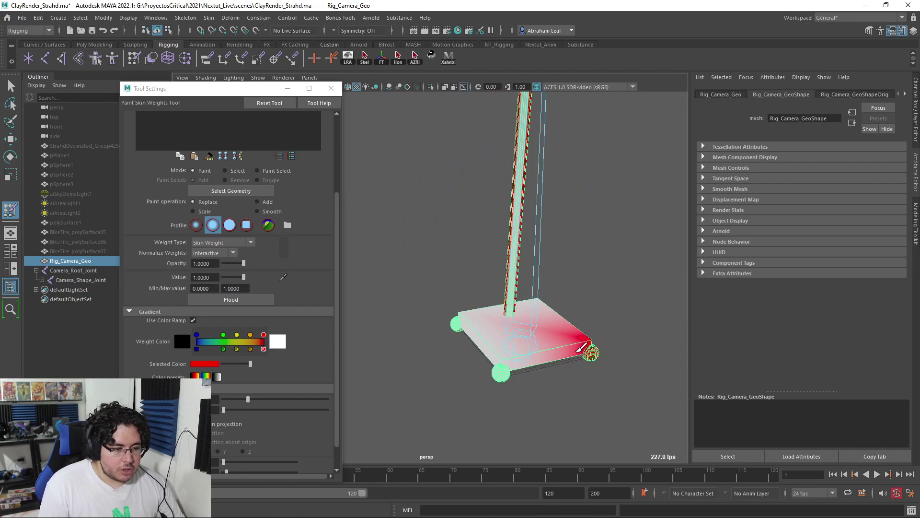
pyautogui.moveTo(577, 357)
pyautogui.mouseDown()
pyautogui.moveTo(594, 345)
pyautogui.moveTo(561, 360)
pyautogui.moveTo(575, 369)
pyautogui.mouseUp()
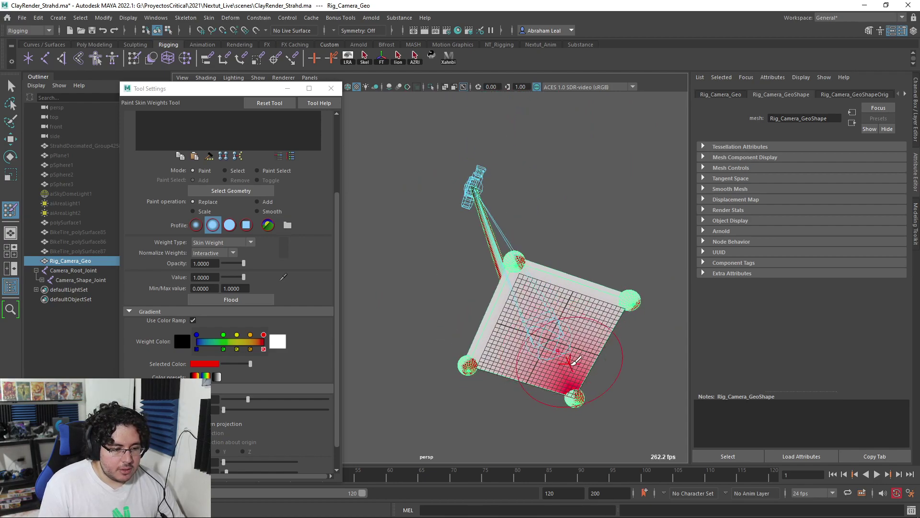
pyautogui.click(468, 365)
pyautogui.moveTo(472, 367)
pyautogui.keyDown('alt'); pyautogui.mouseDown()
pyautogui.moveTo(474, 388)
pyautogui.moveTo(492, 342)
pyautogui.mouseUp(); pyautogui.keyUp('alt')
pyautogui.moveTo(481, 331)
pyautogui.mouseDown()
pyautogui.moveTo(425, 318)
pyautogui.moveTo(425, 331)
pyautogui.moveTo(453, 337)
pyautogui.moveTo(450, 346)
pyautogui.moveTo(461, 331)
pyautogui.mouseUp()
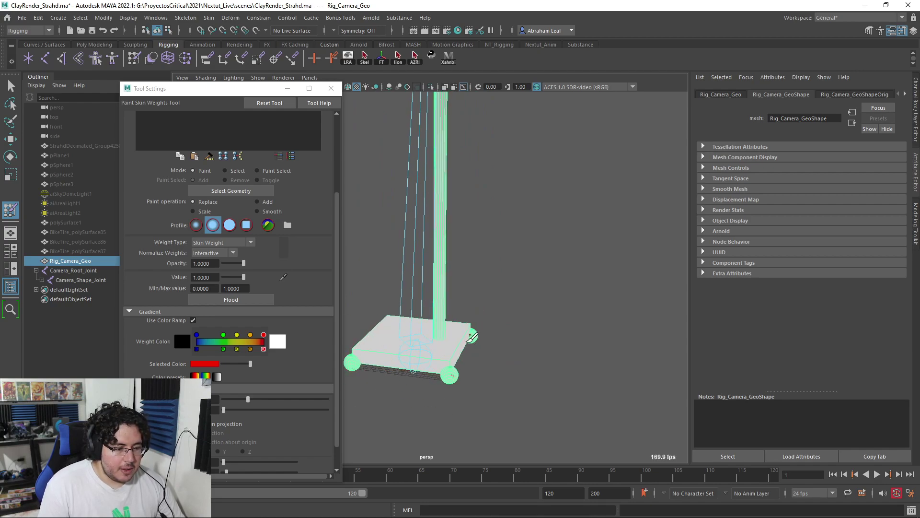
# - Test the painted skin weights by trying to raise Camera_Shape_Joint
pyautogui.press('q')
pyautogui.click(515, 315)
pyautogui.keyDown('alt'); pyautogui.moveTo(516, 315); pyautogui.dragTo(481, 277, button='right'); pyautogui.keyUp('alt')
pyautogui.keyDown('alt'); pyautogui.moveTo(481, 277); pyautogui.dragTo(508, 399, button='middle'); pyautogui.keyUp('alt')
pyautogui.click(464, 164)
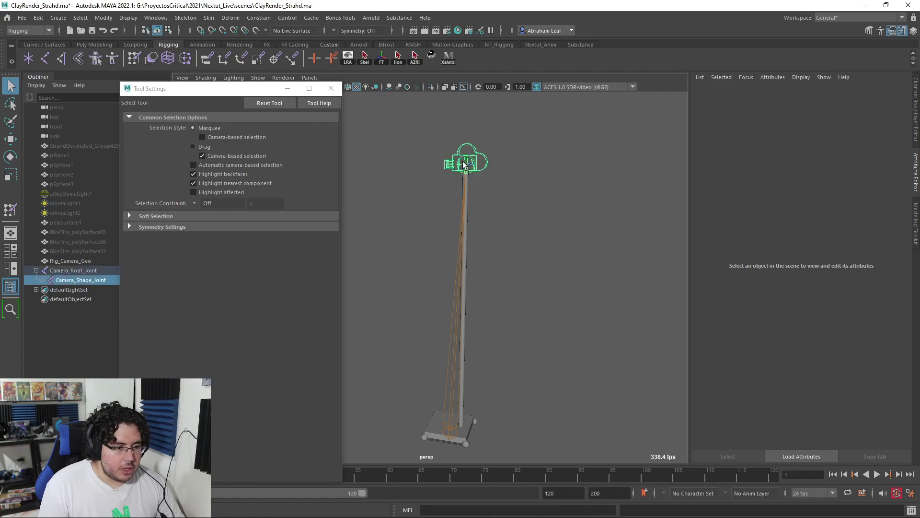
pyautogui.press('w')
pyautogui.click(478, 179)
pyautogui.click(472, 170)
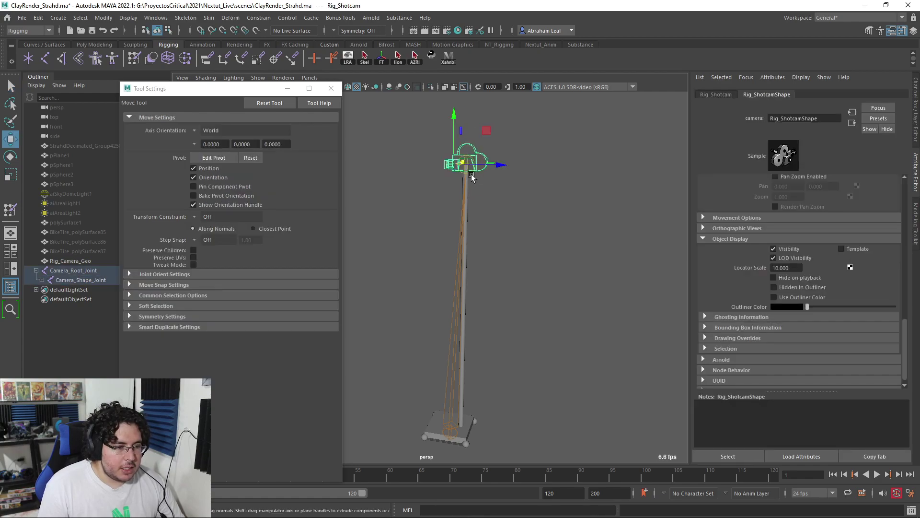
pyautogui.click(470, 174)
pyautogui.click(467, 169)
pyautogui.press('q')
pyautogui.click(467, 164)
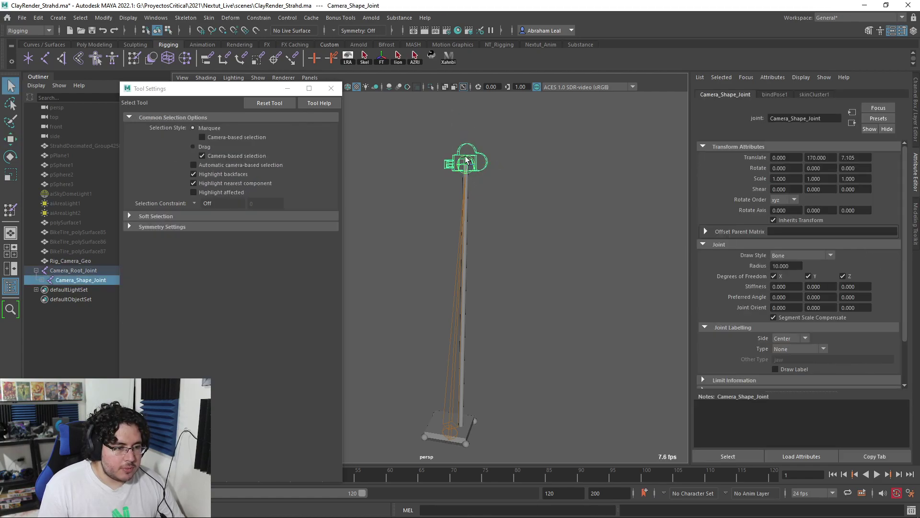
pyautogui.press('w')
pyautogui.moveTo(467, 164); pyautogui.dragTo(469, 127)
pyautogui.click(500, 291)
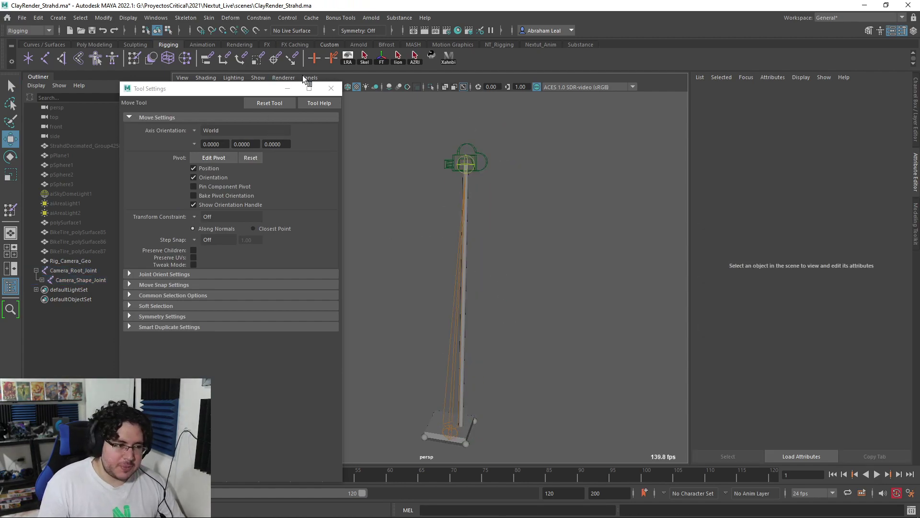
# - Close the Tool Settings window and clear the selection
pyautogui.click(331, 88)
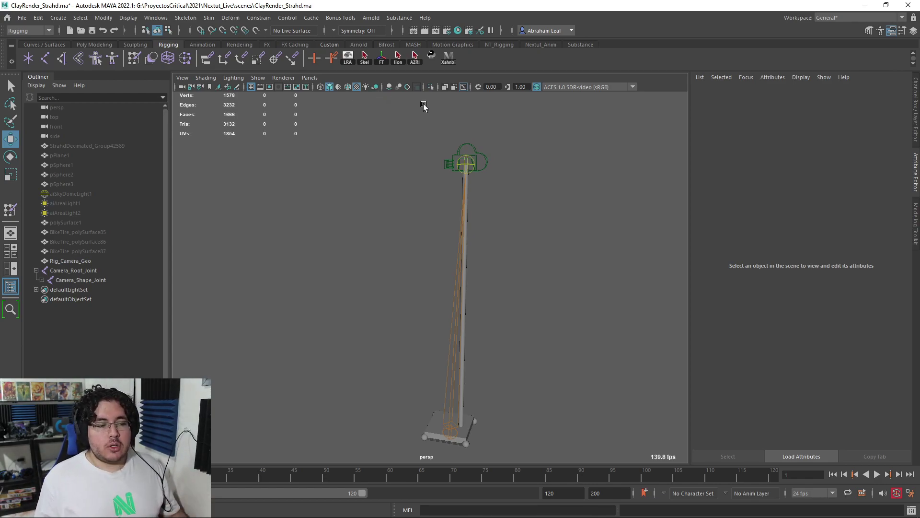
pyautogui.click(466, 158)
pyautogui.click(566, 215)
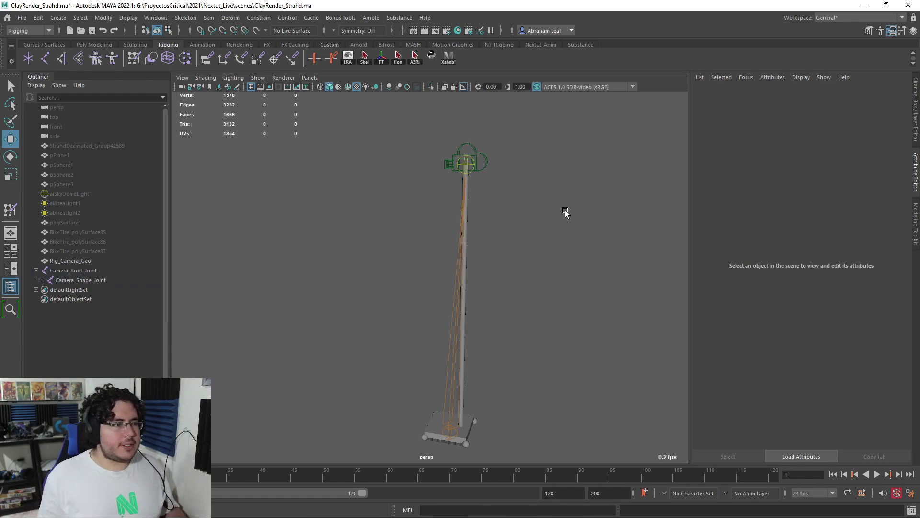
# - Create a NURBS circle at the origin and scale it up uniformly until it surrounds the stand's base
pyautogui.click(91, 45)
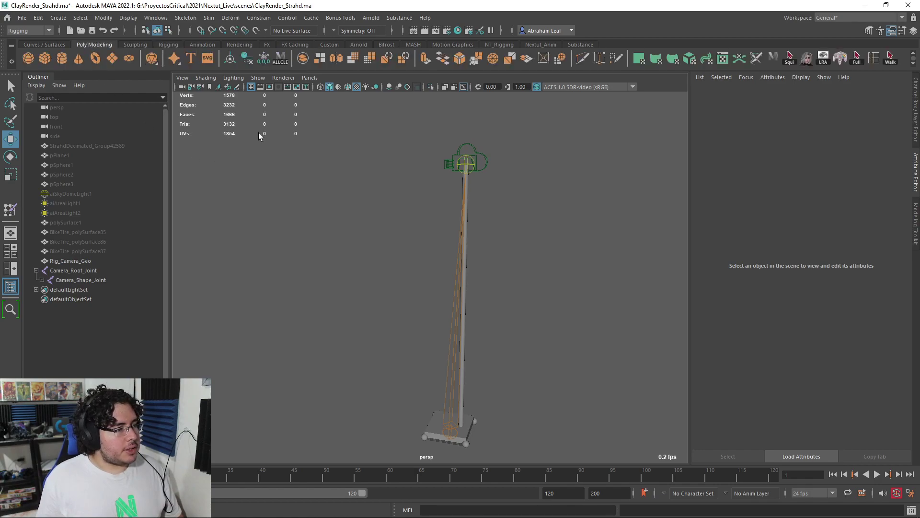
pyautogui.click(52, 46)
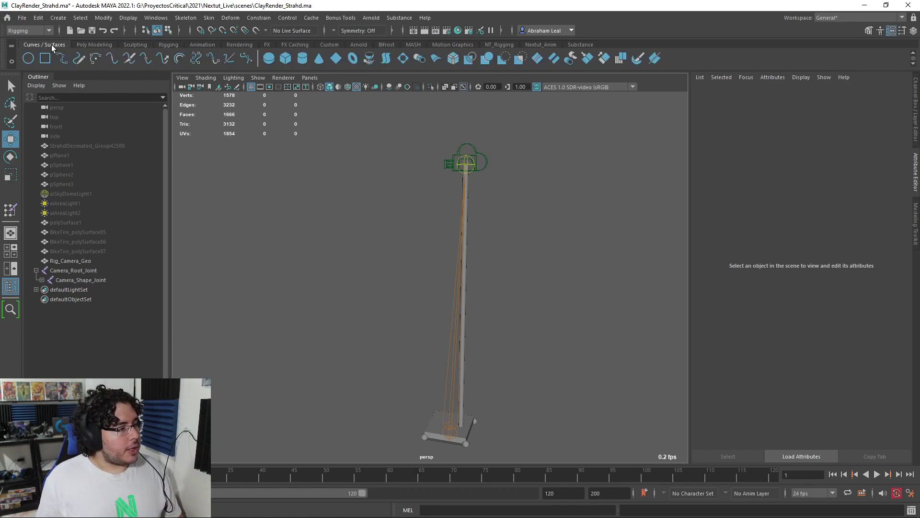
pyautogui.click(28, 58)
pyautogui.keyDown('alt'); pyautogui.moveTo(496, 398); pyautogui.dragTo(474, 326, button='middle'); pyautogui.keyUp('alt')
pyautogui.press('r')
pyautogui.moveTo(428, 363); pyautogui.dragTo(614, 341)
pyautogui.keyDown('alt'); pyautogui.moveTo(614, 340); pyautogui.dragTo(509, 304, button='right'); pyautogui.keyUp('alt')
pyautogui.keyDown('alt'); pyautogui.moveTo(498, 313); pyautogui.dragTo(512, 365, button='middle'); pyautogui.keyUp('alt')
pyautogui.moveTo(444, 392); pyautogui.dragTo(383, 388)
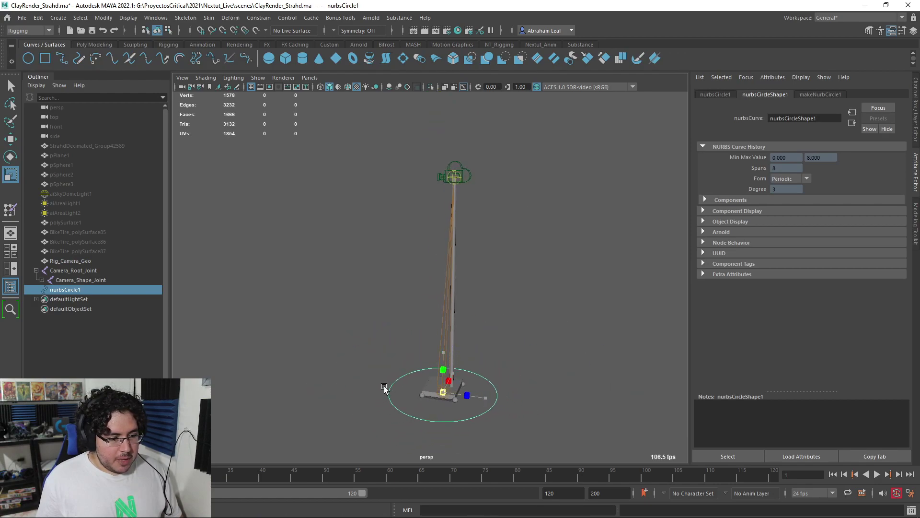
# - Duplicate the base circle and move the copy up to Camera_Shape_Joint at the camera
pyautogui.keyDown('alt'); pyautogui.moveTo(467, 347); pyautogui.dragTo(458, 364, button='middle'); pyautogui.keyUp('alt')
pyautogui.scroll(2, 459, 365)
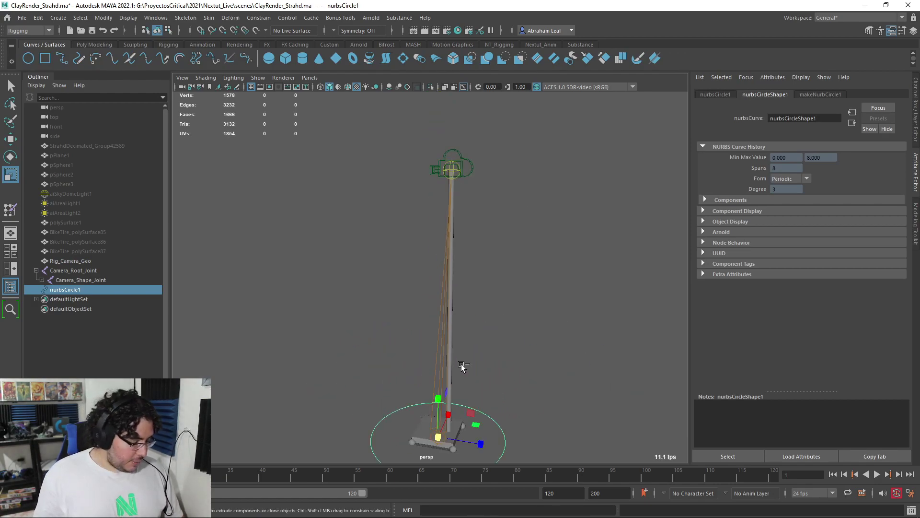
pyautogui.hotkey('ctrl', 'd')
pyautogui.press('w')
pyautogui.moveTo(462, 366); pyautogui.dragTo(447, 195, button='middle')
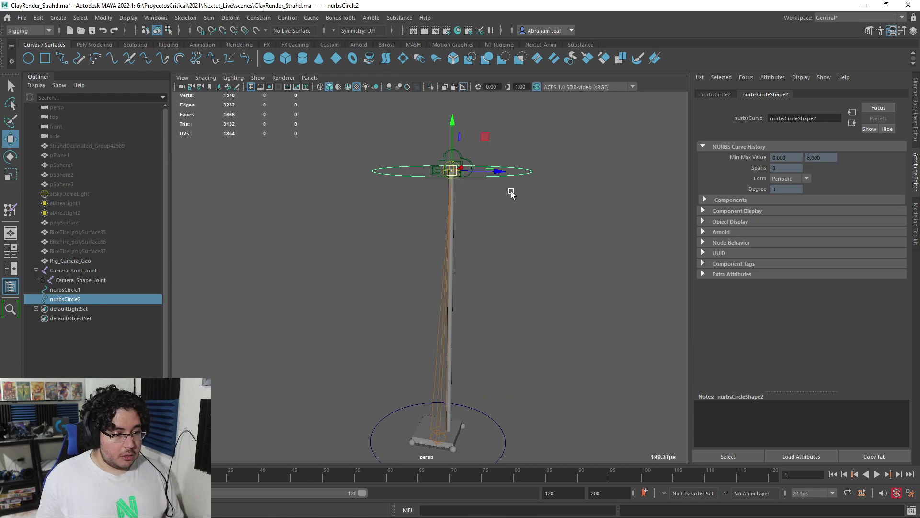
# - Freeze the transformations of both NURBS circles and show their channel values
pyautogui.keyDown('shift'); pyautogui.click(504, 431); pyautogui.keyUp('shift')
pyautogui.click(98, 44)
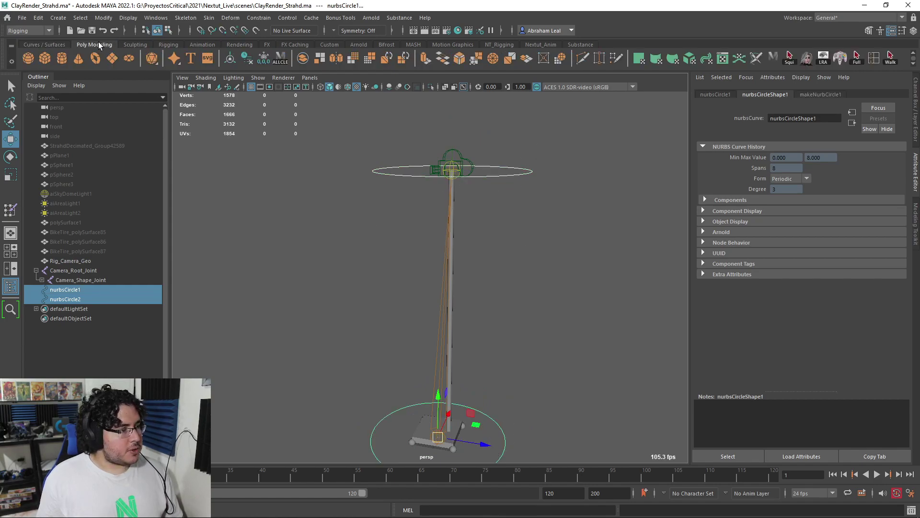
pyautogui.click(261, 59)
pyautogui.hotkey('ctrl', 'a')
pyautogui.keyDown('alt'); pyautogui.moveTo(497, 207); pyautogui.dragTo(575, 247); pyautogui.keyUp('alt')
pyautogui.keyDown('alt'); pyautogui.moveTo(575, 247); pyautogui.dragTo(575, 223, button='right'); pyautogui.keyUp('alt')
# - Rename the upper circle around the camera as Camera_ShapeCtrl
pyautogui.click(534, 203)
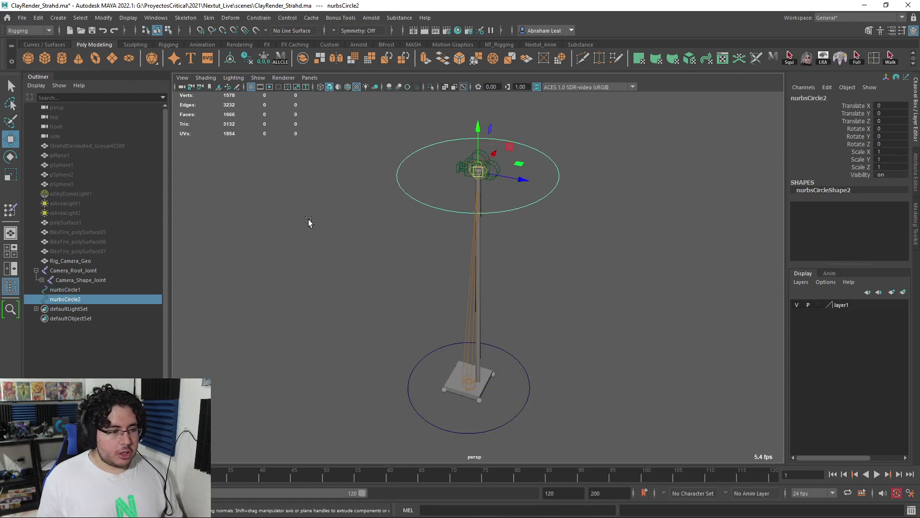
pyautogui.doubleClick(112, 298)
pyautogui.write('Can')
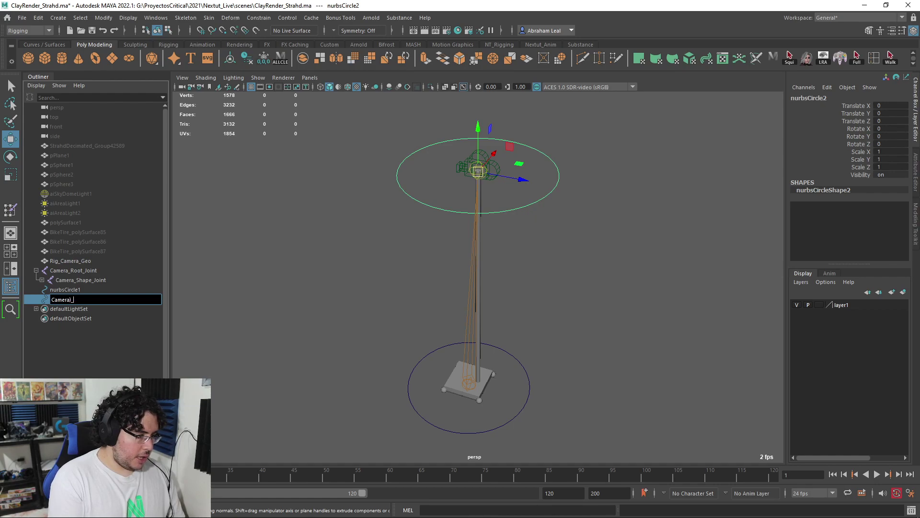
pyautogui.write('era_')
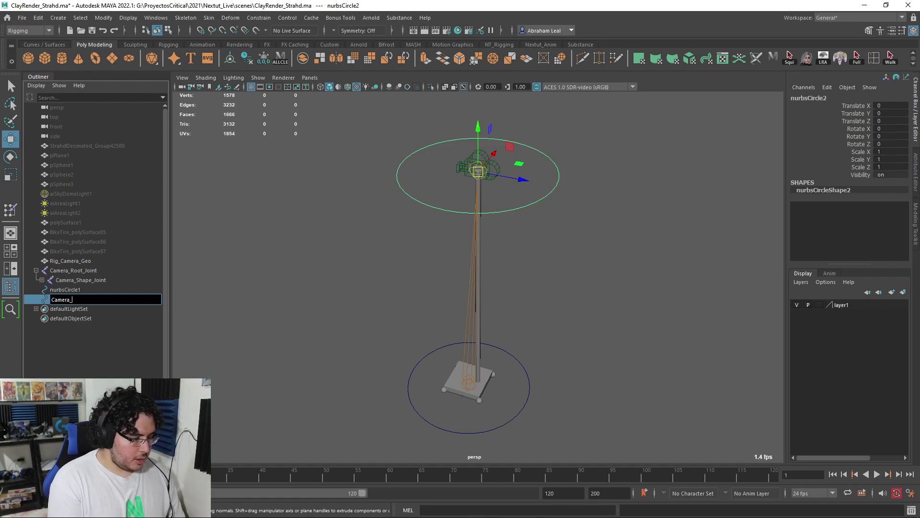
pyautogui.write('c')
pyautogui.press('capslock')
pyautogui.write('H')
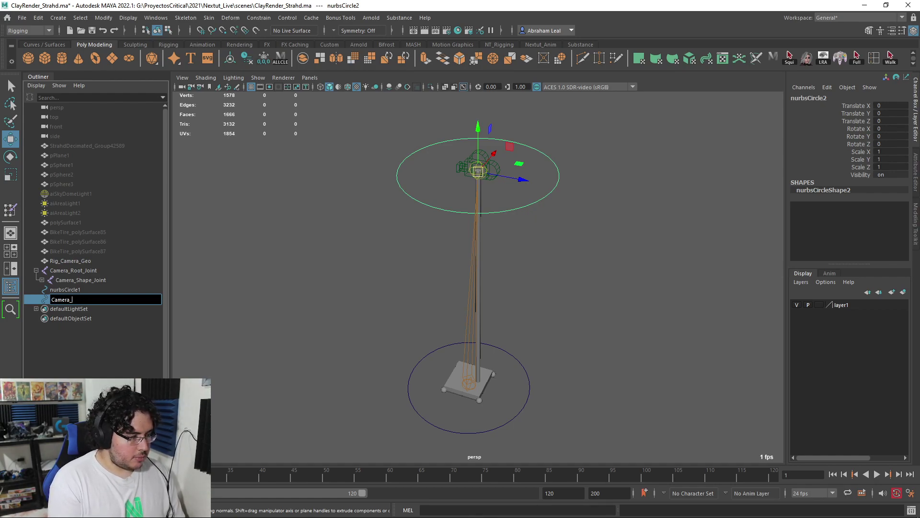
pyautogui.press('BackSpace')
pyautogui.press('BackSpace')
pyautogui.write('S')
pyautogui.press('capslock')
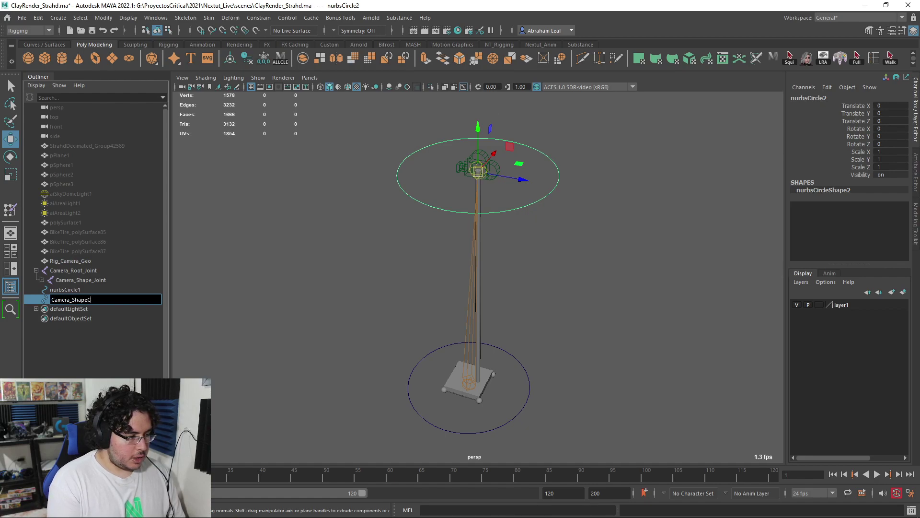
pyautogui.press('Return')
# - Rename the circle around the stand's base as Camera_RigCtrl
pyautogui.click(409, 382)
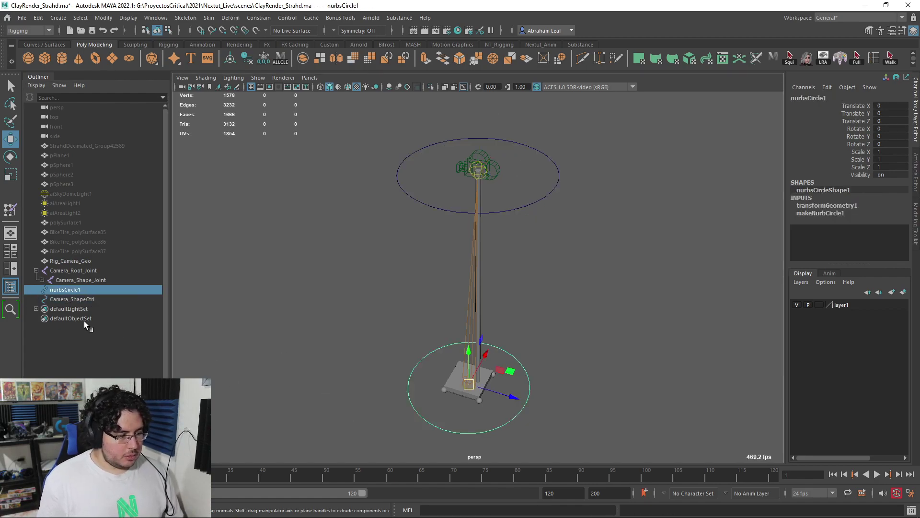
pyautogui.doubleClick(80, 289)
pyautogui.write('Camera_')
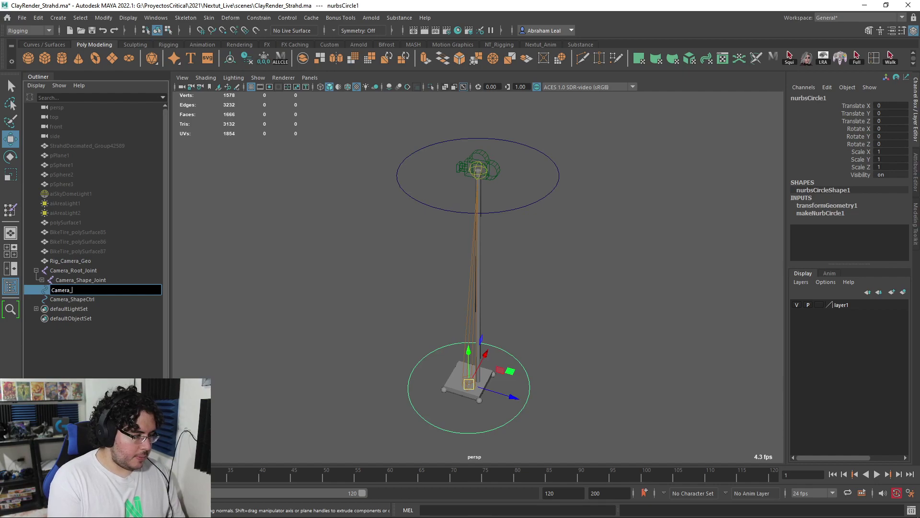
pyautogui.write('RigCtr')
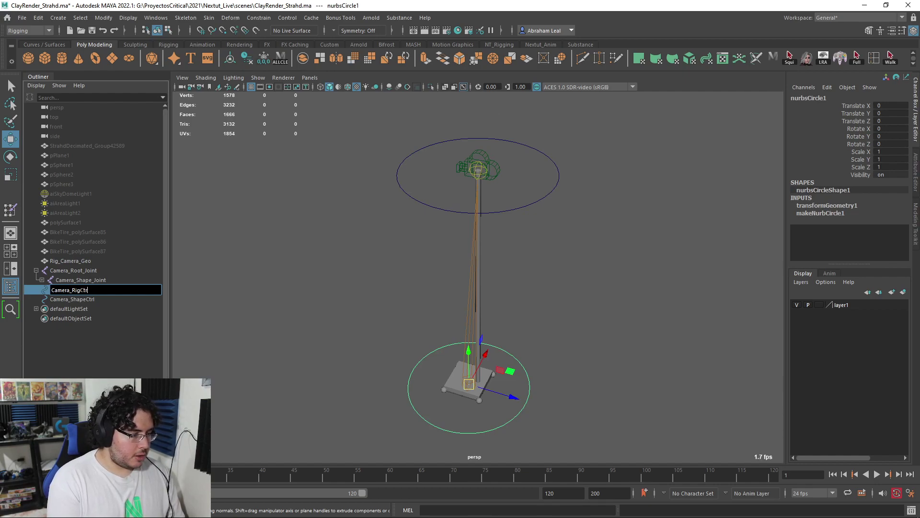
pyautogui.write('l')
pyautogui.press('Return')
# - Parent Camera_ShapeCtrl under Camera_RigCtrl
pyautogui.click(115, 299)
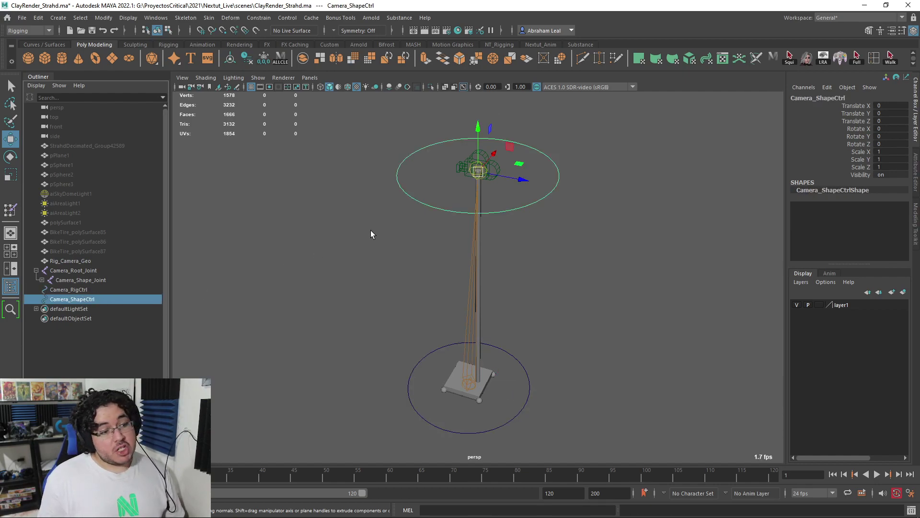
pyautogui.keyDown('shift'); pyautogui.click(412, 371); pyautogui.keyUp('shift')
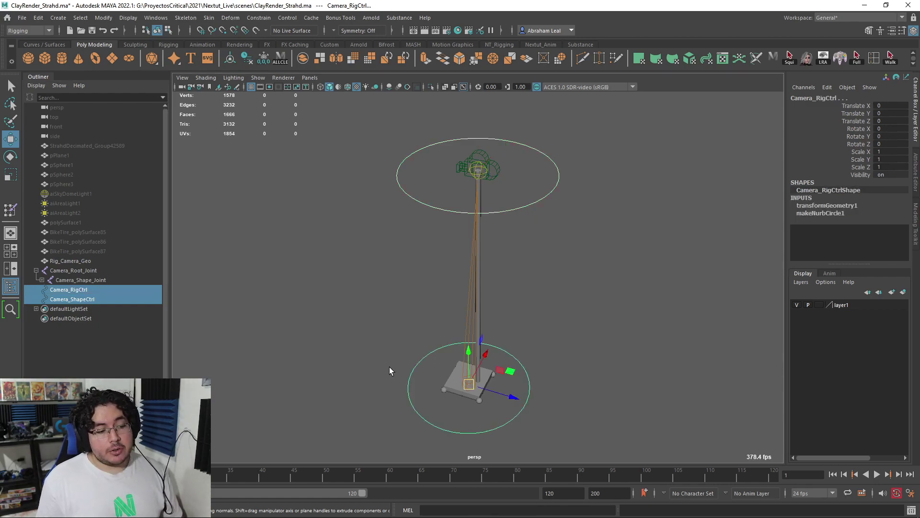
pyautogui.press('p')
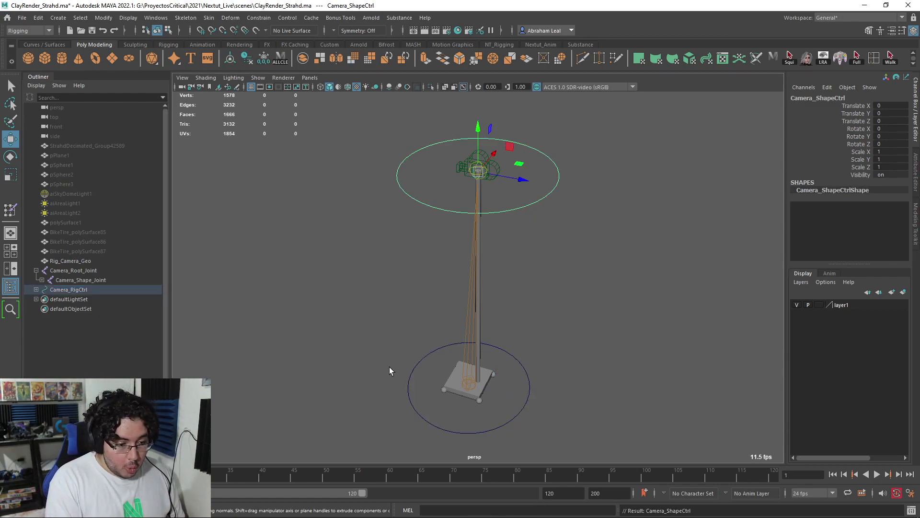
# - Try moving Camera_RigCtrl to test the control hierarchy and undo the move
pyautogui.click(411, 372)
pyautogui.scroll(-2, 421, 387)
pyautogui.moveTo(507, 385); pyautogui.dragTo(569, 316)
pyautogui.hotkey('ctrl', 'z')
# - Isolate Camera_ShapeCtrl, scale all its control vertices down to a smaller ring around the camera, and leave isolation
pyautogui.click(544, 195)
pyautogui.press('f')
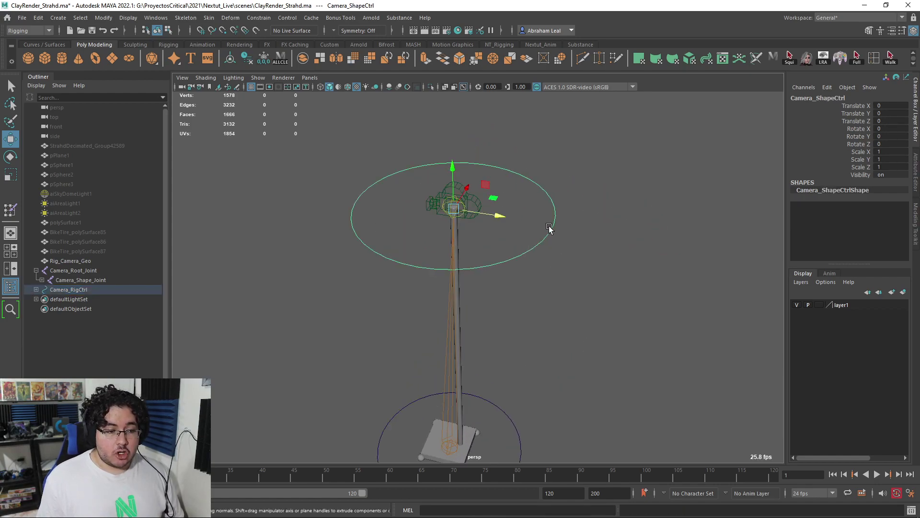
pyautogui.click(431, 87)
pyautogui.moveTo(500, 171); pyautogui.dragTo(558, 170, button='right')
pyautogui.moveTo(609, 130); pyautogui.dragTo(290, 348)
pyautogui.rightClick(501, 170)
pyautogui.moveTo(500, 168); pyautogui.dragTo(438, 168, button='right')
pyautogui.moveTo(575, 139); pyautogui.dragTo(244, 358)
pyautogui.press('r')
pyautogui.moveTo(453, 209); pyautogui.dragTo(390, 216)
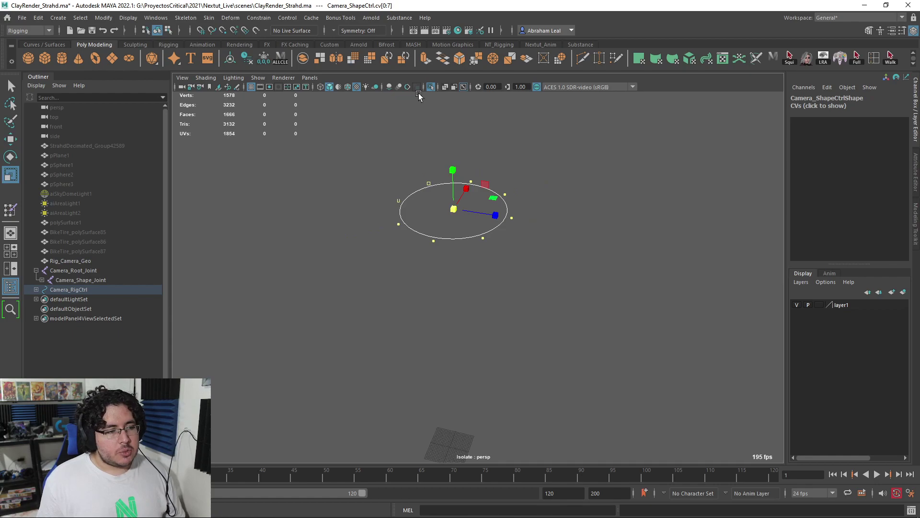
pyautogui.click(430, 87)
pyautogui.moveTo(454, 209); pyautogui.dragTo(443, 209)
pyautogui.click(536, 205)
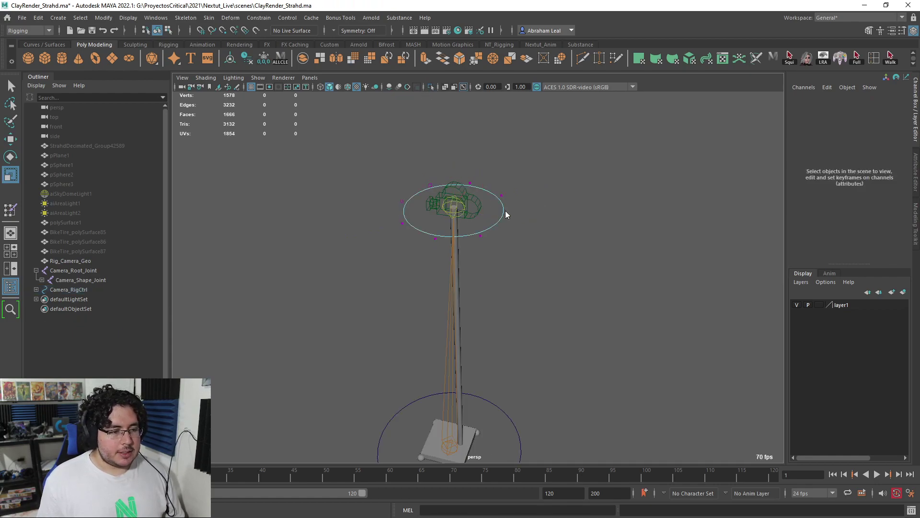
# - Lower the control vertex of Camera_ShapeCtrl in front of the camera lens with Soft Select to bend the ring
pyautogui.moveTo(515, 202); pyautogui.dragTo(502, 216)
pyautogui.keyDown('alt'); pyautogui.moveTo(491, 238); pyautogui.dragTo(519, 235); pyautogui.keyUp('alt')
pyautogui.scroll(5, 460, 182)
pyautogui.keyDown('alt'); pyautogui.moveTo(446, 167); pyautogui.dragTo(459, 239, button='middle'); pyautogui.keyUp('alt')
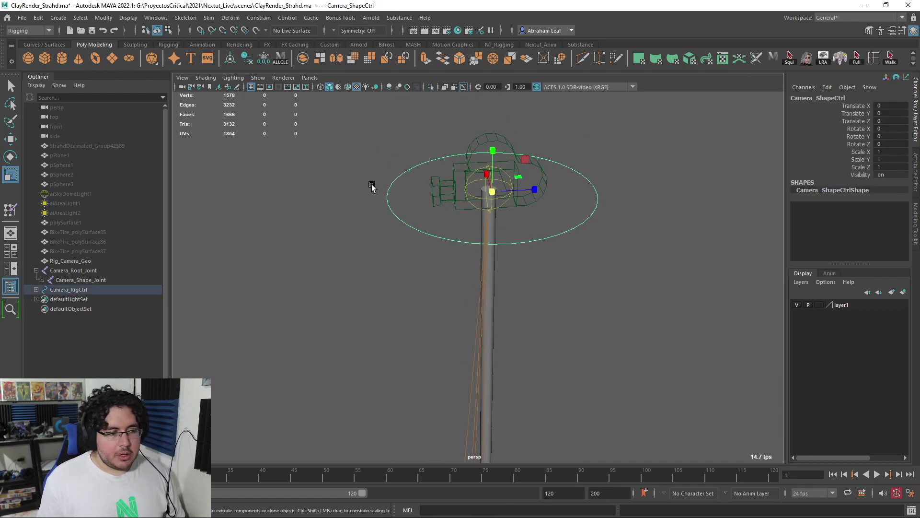
pyautogui.moveTo(391, 187); pyautogui.dragTo(357, 179, button='right')
pyautogui.moveTo(403, 182); pyautogui.dragTo(484, 213)
pyautogui.press('w')
pyautogui.keyDown('alt'); pyautogui.moveTo(485, 214); pyautogui.dragTo(461, 243, button='middle'); pyautogui.keyUp('alt')
pyautogui.press('b')
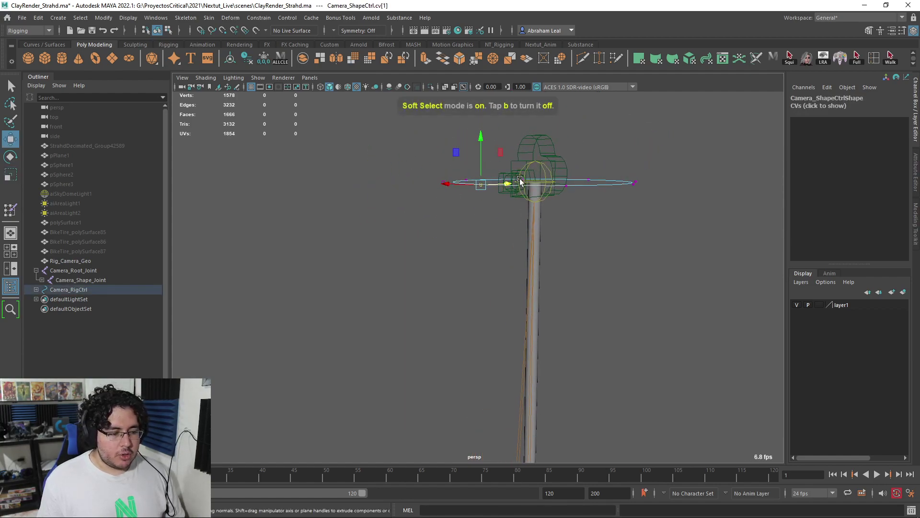
pyautogui.moveTo(519, 182); pyautogui.dragTo(644, 184)
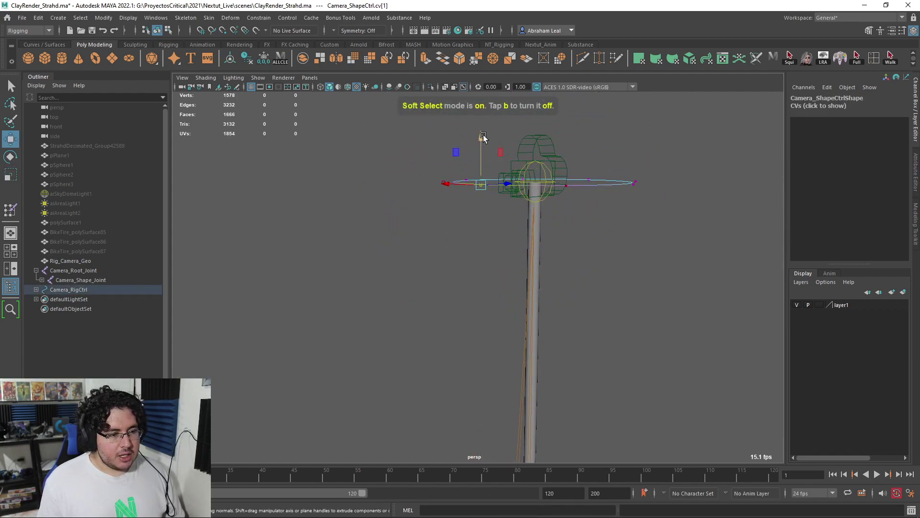
pyautogui.moveTo(482, 137); pyautogui.dragTo(489, 196)
pyautogui.click(659, 158)
# - Look through Rig_Shotcam in the viewport and return to the perspective view
pyautogui.keyDown('alt'); pyautogui.moveTo(659, 158); pyautogui.dragTo(405, 196); pyautogui.keyUp('alt')
pyautogui.click(405, 196)
pyautogui.click(310, 78)
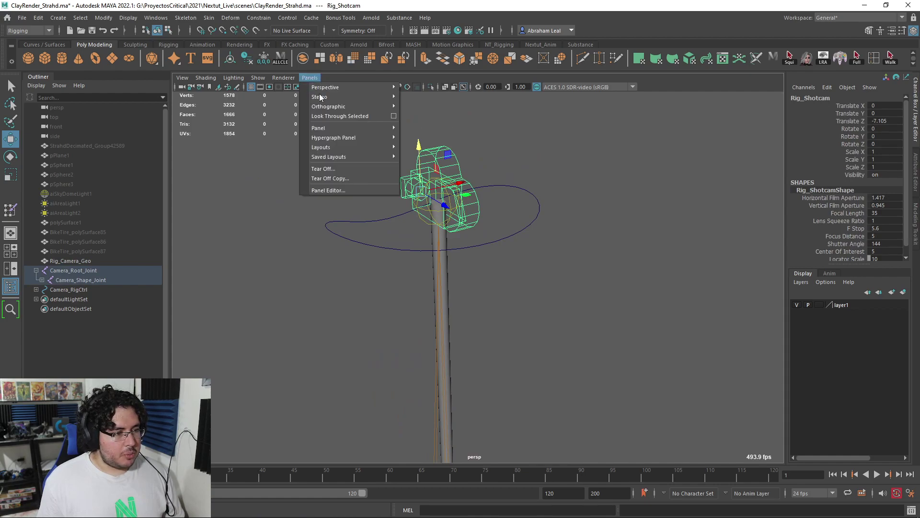
pyautogui.click(338, 118)
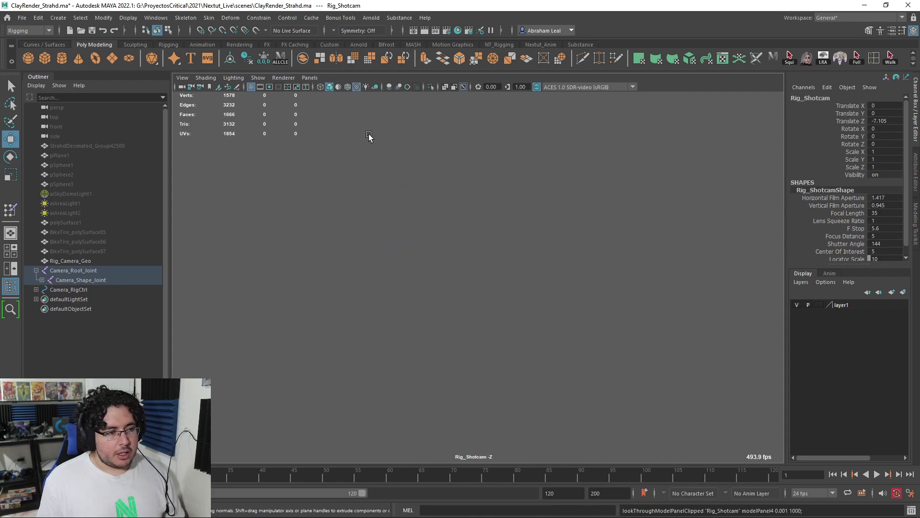
pyautogui.press('space')
pyautogui.moveTo(370, 138); pyautogui.dragTo(370, 106)
pyautogui.keyDown('alt'); pyautogui.moveTo(418, 154); pyautogui.dragTo(583, 238); pyautogui.keyUp('alt')
pyautogui.click(588, 269)
pyautogui.keyDown('alt'); pyautogui.moveTo(588, 272); pyautogui.dragTo(537, 267); pyautogui.keyUp('alt')
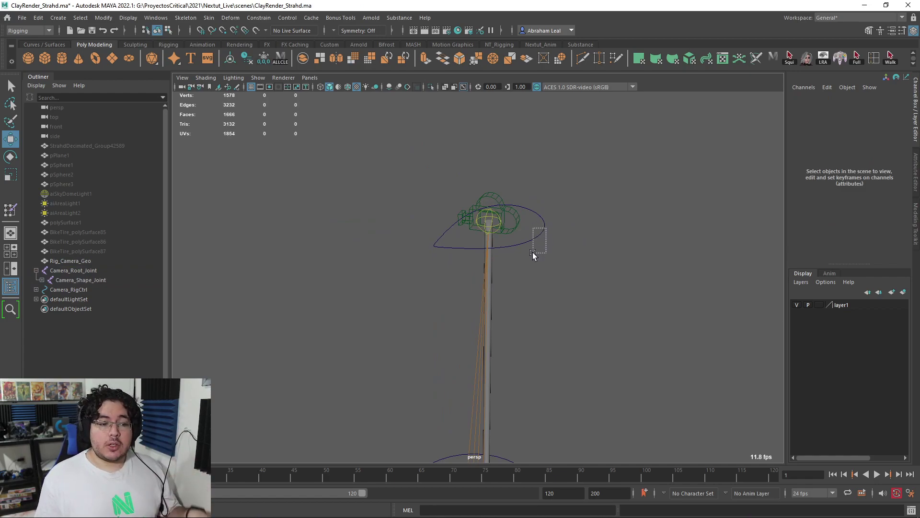
# - Tear off the Constrain commands into a floating window
pyautogui.moveTo(533, 254); pyautogui.dragTo(530, 242)
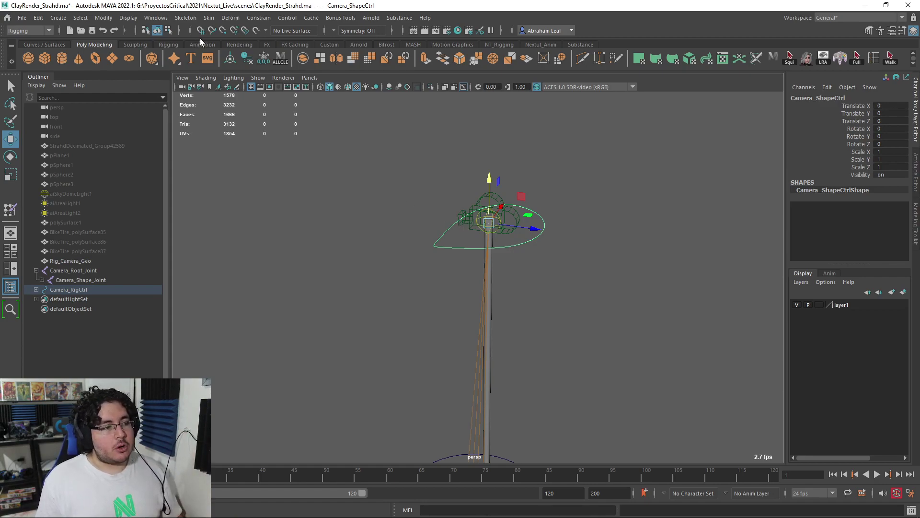
pyautogui.click(258, 18)
pyautogui.moveTo(269, 22); pyautogui.dragTo(215, 109)
pyautogui.click(405, 235)
pyautogui.scroll(5, 412, 230)
pyautogui.keyDown('alt'); pyautogui.moveTo(454, 213); pyautogui.dragTo(427, 251, button='middle'); pyautogui.keyUp('alt')
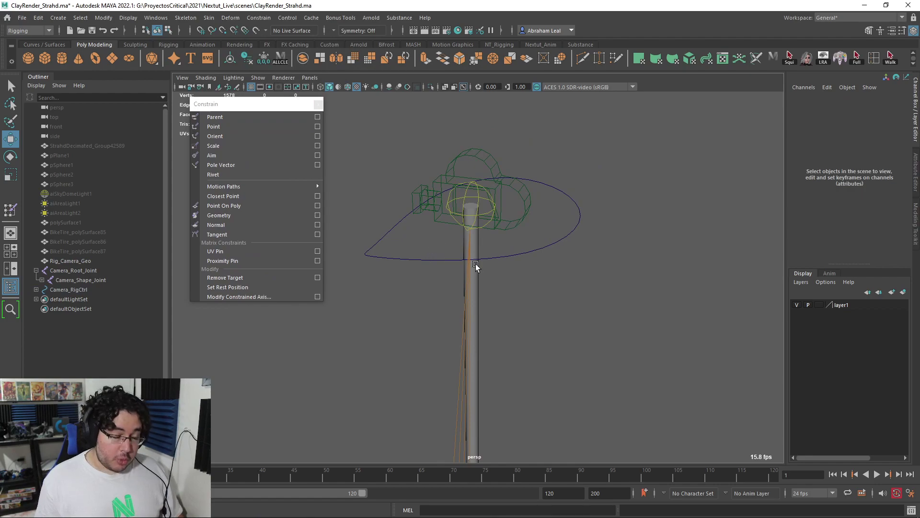
# - Parent-constrain Camera_Shape_Joint to Camera_ShapeCtrl
pyautogui.moveTo(588, 188); pyautogui.dragTo(571, 270)
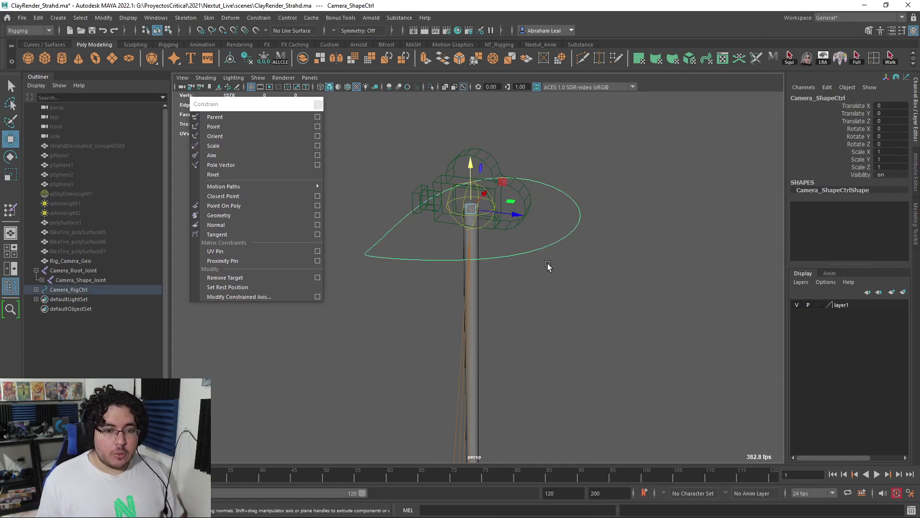
pyautogui.press('q')
pyautogui.click(464, 192)
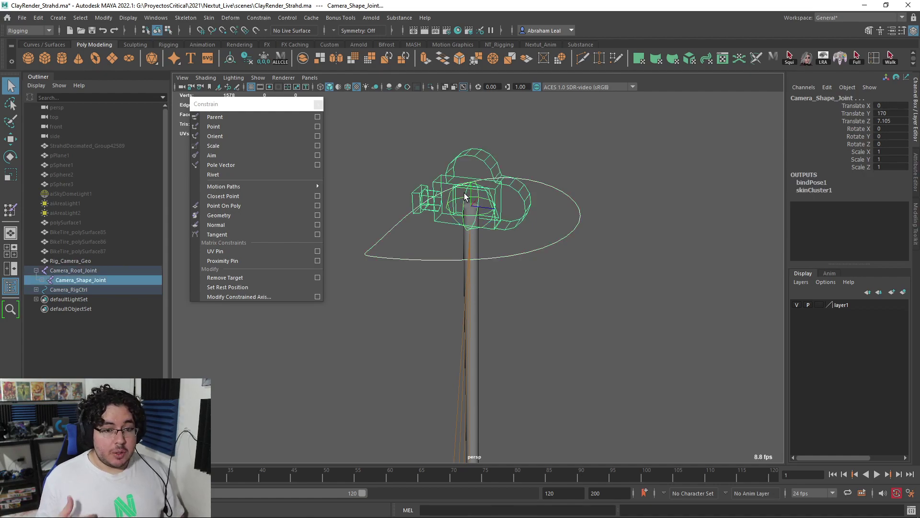
pyautogui.click(242, 116)
pyautogui.click(623, 208)
# - Try moving and rotating Camera_ShapeCtrl to test the constraint, and undo both transformations
pyautogui.moveTo(587, 218); pyautogui.dragTo(488, 249)
pyautogui.press('w')
pyautogui.scroll(-5, 550, 248)
pyautogui.hotkey('ctrl', 'z')
pyautogui.press('e')
pyautogui.hotkey('ctrl', 'z')
pyautogui.keyDown('alt'); pyautogui.moveTo(522, 282); pyautogui.dragTo(540, 203, button='middle'); pyautogui.keyUp('alt')
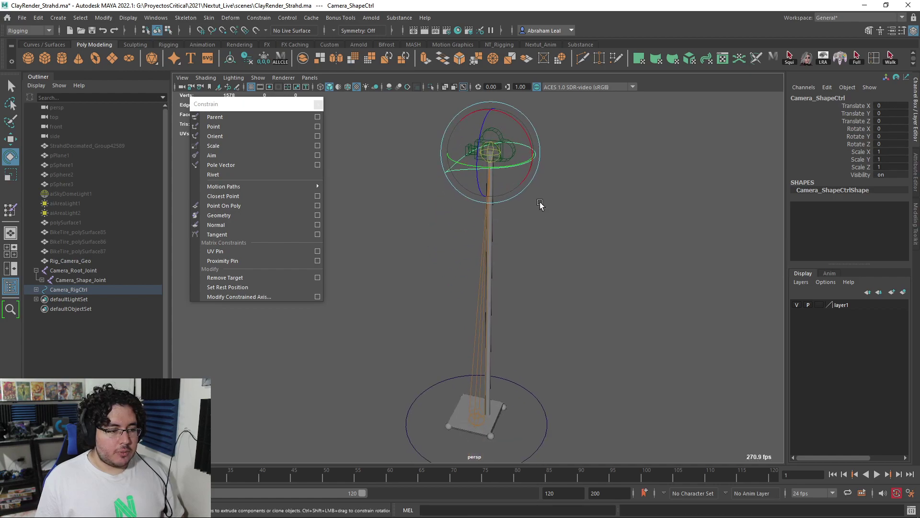
# - Parent-constrain Camera_Root_Joint to Camera_RigCtrl at the base of the rig
pyautogui.keyDown('alt'); pyautogui.moveTo(540, 203); pyautogui.dragTo(552, 234); pyautogui.keyUp('alt')
pyautogui.click(563, 384)
pyautogui.scroll(2, 564, 386)
pyautogui.keyDown('alt'); pyautogui.moveTo(563, 385); pyautogui.dragTo(575, 285, button='middle'); pyautogui.keyUp('alt')
pyautogui.scroll(4, 578, 307)
pyautogui.keyDown('alt'); pyautogui.moveTo(587, 330); pyautogui.dragTo(577, 199, button='middle'); pyautogui.keyUp('alt')
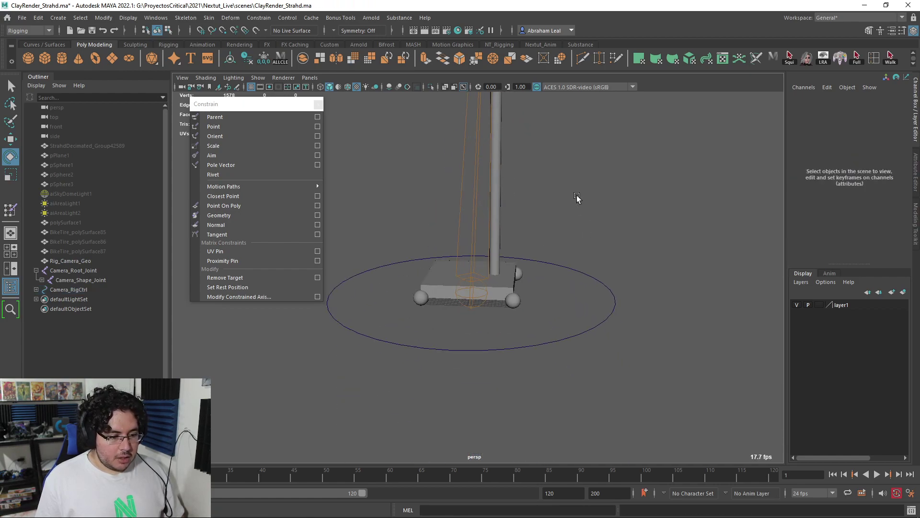
pyautogui.click(566, 337)
pyautogui.press('q')
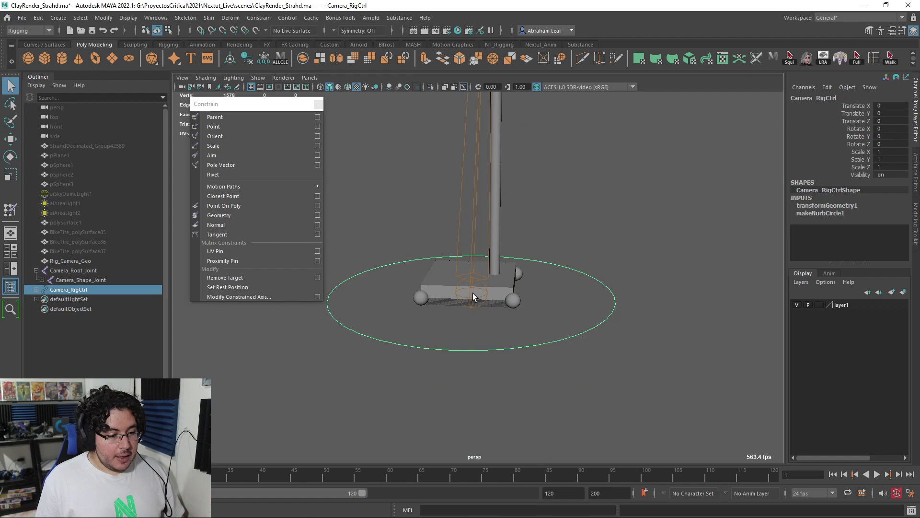
pyautogui.keyDown('shift'); pyautogui.click(472, 293); pyautogui.keyUp('shift')
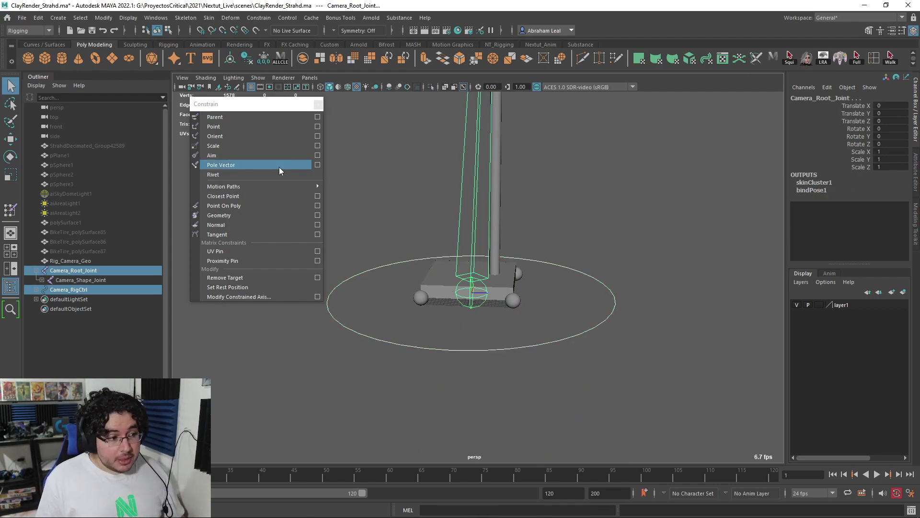
pyautogui.click(241, 119)
pyautogui.click(602, 331)
# - Try moving Camera_RigCtrl to test the whole rig and undo the move
pyautogui.scroll(-3, 602, 329)
pyautogui.moveTo(590, 281); pyautogui.dragTo(487, 291)
pyautogui.press('w')
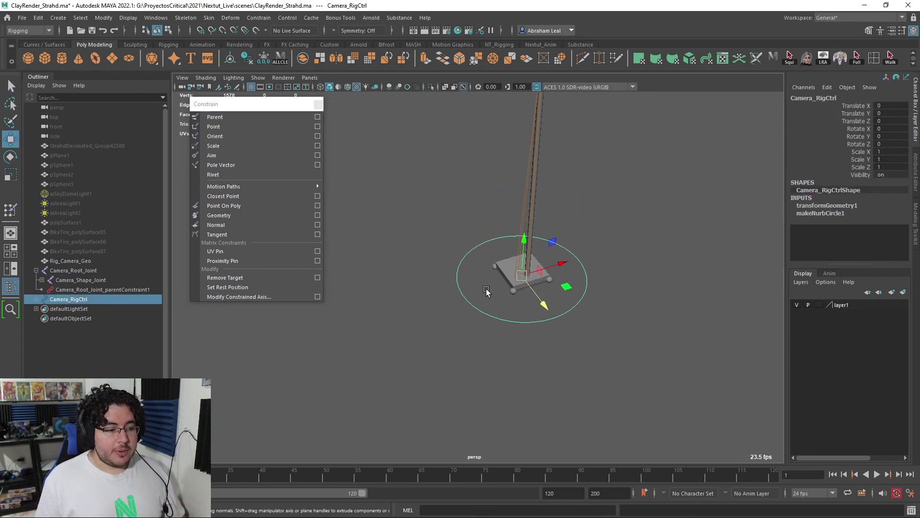
pyautogui.hotkey('ctrl', 'z')
pyautogui.keyDown('alt'); pyautogui.moveTo(487, 291); pyautogui.dragTo(412, 242, button='right'); pyautogui.keyUp('alt')
# - Close the floating Constrain window and expand Camera_RigCtrl in the Outliner
pyautogui.click(319, 110)
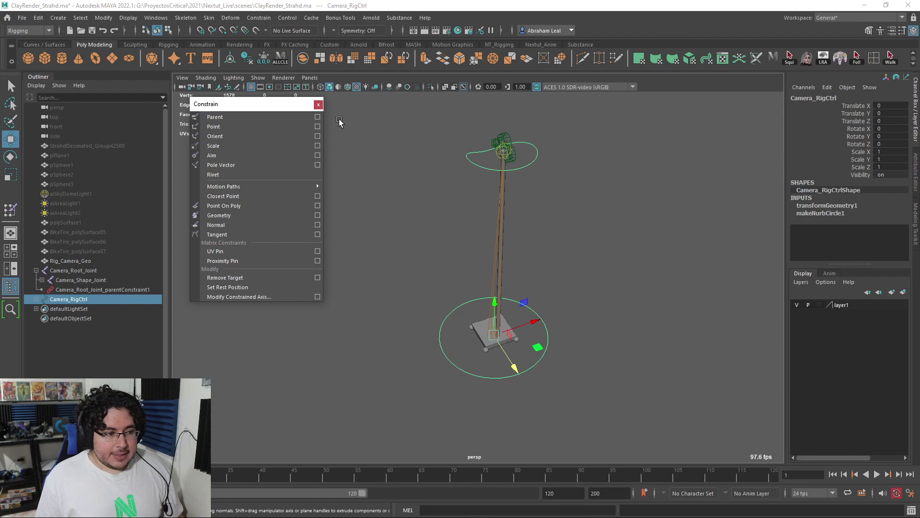
pyautogui.click(318, 104)
pyautogui.moveTo(467, 204)
pyautogui.keyDown('alt'); pyautogui.mouseDown()
pyautogui.moveTo(445, 187)
pyautogui.moveTo(463, 208)
pyautogui.mouseUp(); pyautogui.keyUp('alt')
pyautogui.keyDown('alt'); pyautogui.moveTo(463, 209); pyautogui.dragTo(489, 263, button='right'); pyautogui.keyUp('alt')
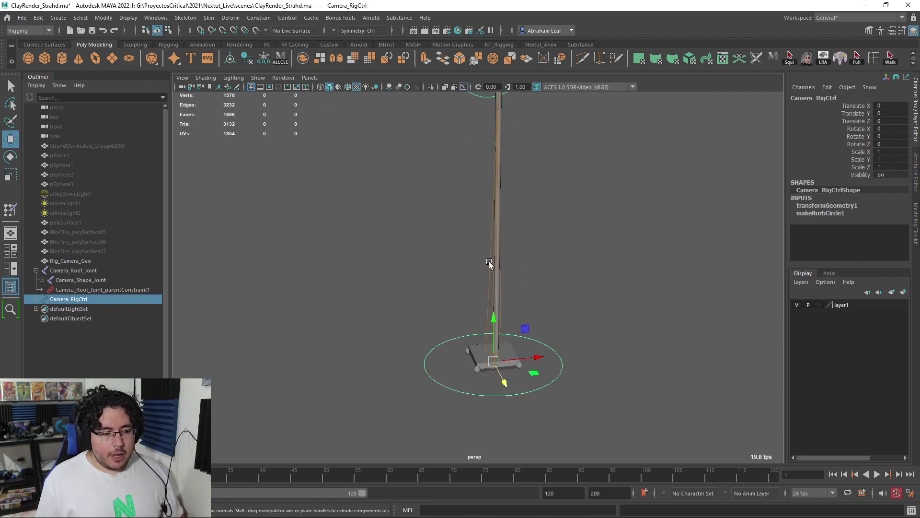
pyautogui.keyDown('alt'); pyautogui.moveTo(489, 263); pyautogui.dragTo(539, 273); pyautogui.keyUp('alt')
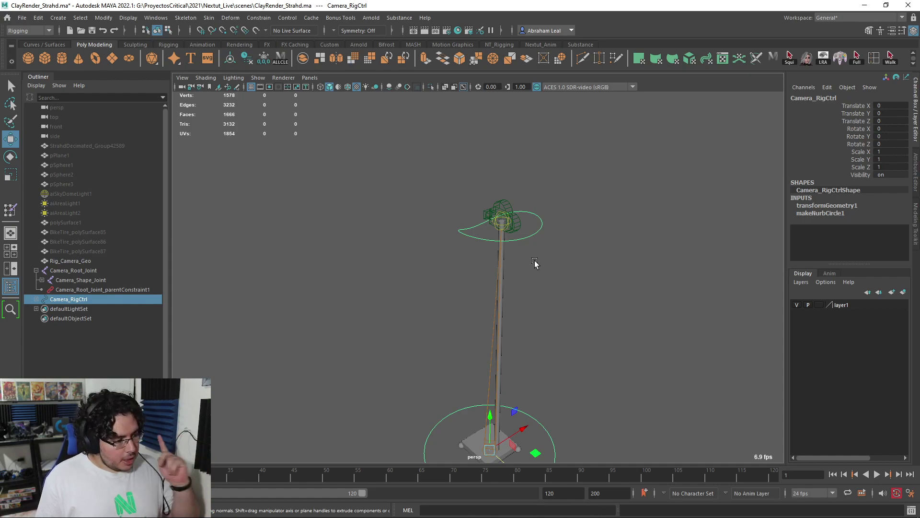
pyautogui.click(37, 299)
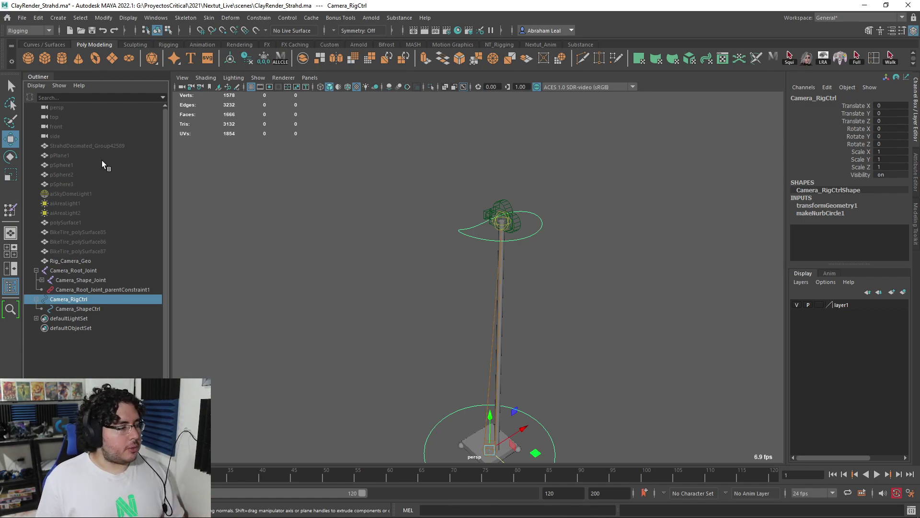
# - Unhide the objects from StrahdDecimated_Group42589 through aiAreaLight2 and view the rig within the scene
pyautogui.click(85, 145)
pyautogui.keyDown('shift'); pyautogui.click(79, 212); pyautogui.keyUp('shift')
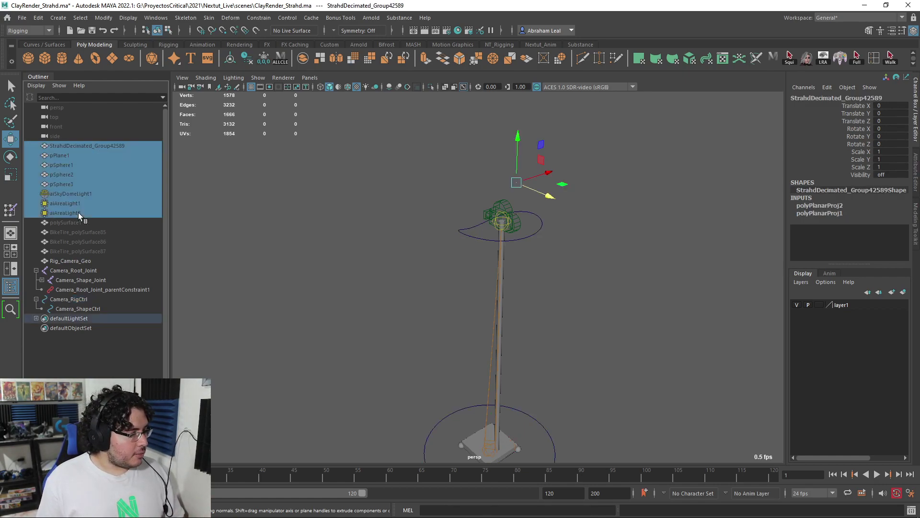
pyautogui.hotkey('shift', 'h')
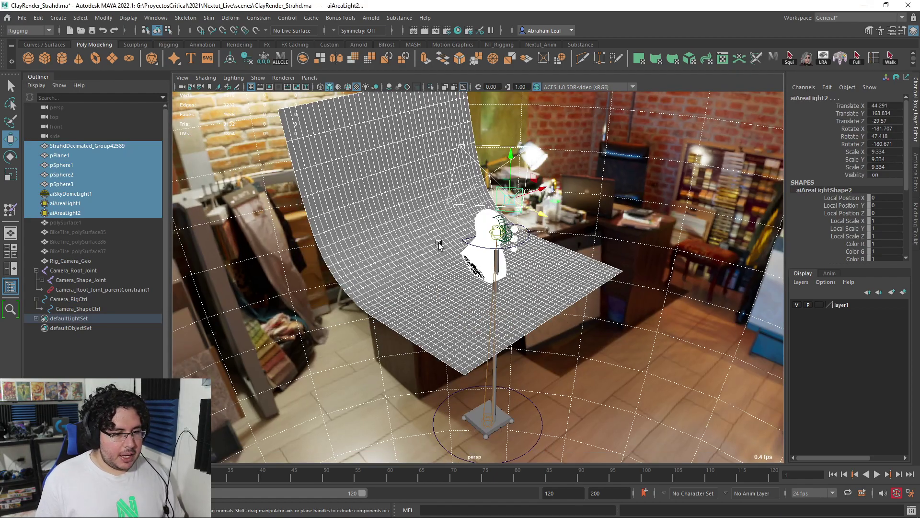
pyautogui.press('space')
pyautogui.keyDown('alt'); pyautogui.moveTo(438, 243); pyautogui.dragTo(471, 237); pyautogui.keyUp('alt')
pyautogui.press('space')
pyautogui.keyDown('alt'); pyautogui.moveTo(528, 266); pyautogui.dragTo(575, 335); pyautogui.keyUp('alt')
pyautogui.click(606, 273)
pyautogui.keyDown('alt'); pyautogui.moveTo(565, 422); pyautogui.dragTo(559, 337, button='middle'); pyautogui.keyUp('alt')
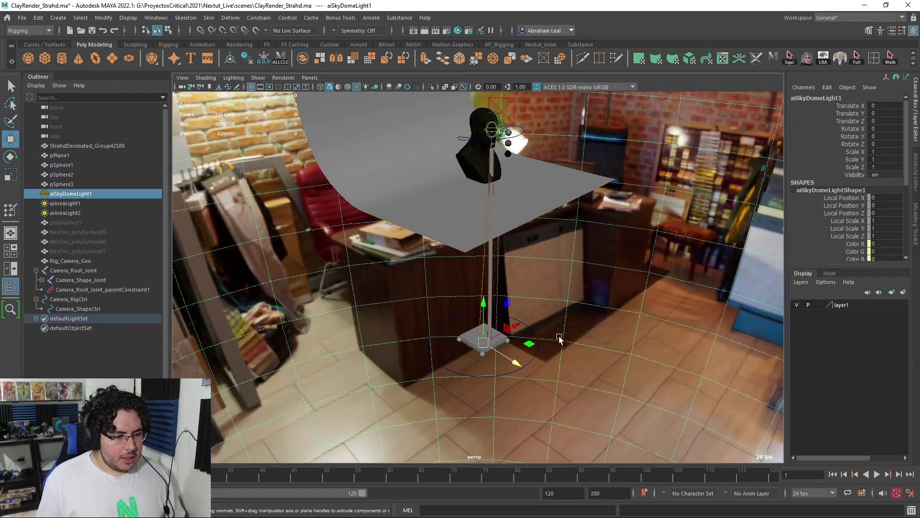
pyautogui.keyDown('alt'); pyautogui.moveTo(559, 338); pyautogui.dragTo(536, 374); pyautogui.keyUp('alt')
# - Start the timeline playback and stop it again
pyautogui.click(266, 477)
pyautogui.hotkey('alt', 'v')
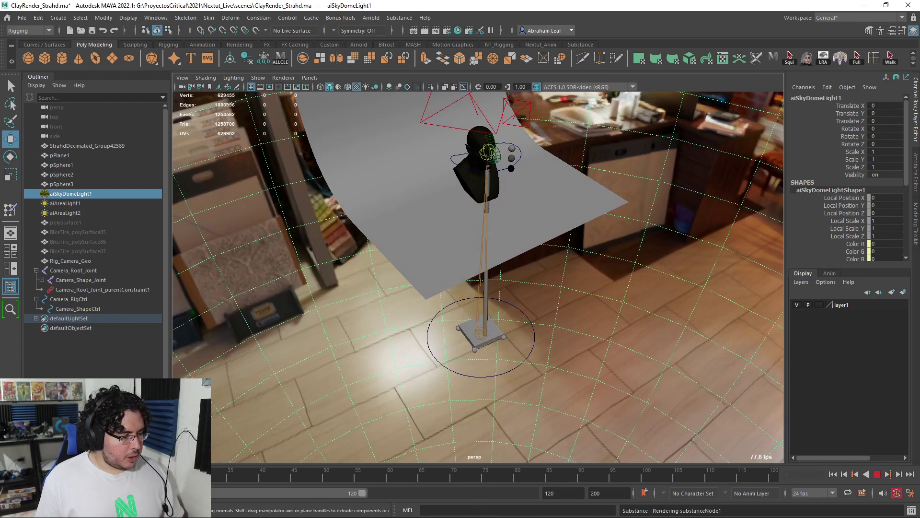
pyautogui.hotkey('alt', 'v')
# - Move Camera_RigCtrl to one side in front of the bust, at about X -76.4 and Z 25.6
pyautogui.click(428, 348)
pyautogui.keyDown('alt'); pyautogui.moveTo(446, 349); pyautogui.dragTo(424, 340); pyautogui.keyUp('alt')
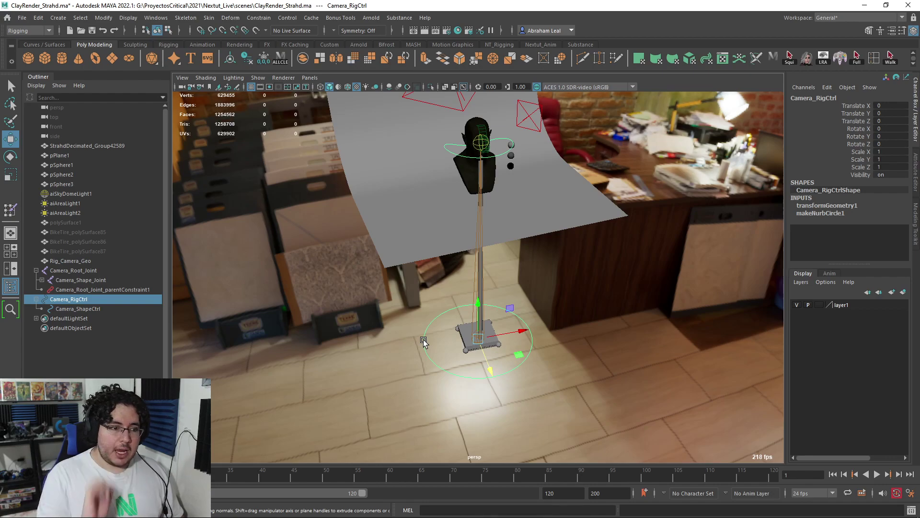
pyautogui.keyDown('alt'); pyautogui.moveTo(512, 330); pyautogui.dragTo(360, 386); pyautogui.keyUp('alt')
# - Look through Rig_Shotcam and tear off a copy of that view as a repositioned, resized floating window
pyautogui.click(340, 172)
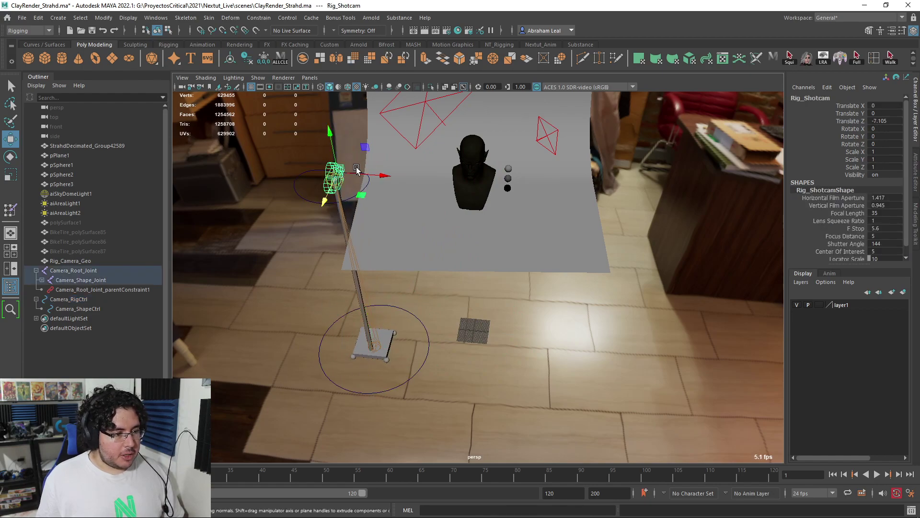
pyautogui.click(310, 77)
pyautogui.click(344, 115)
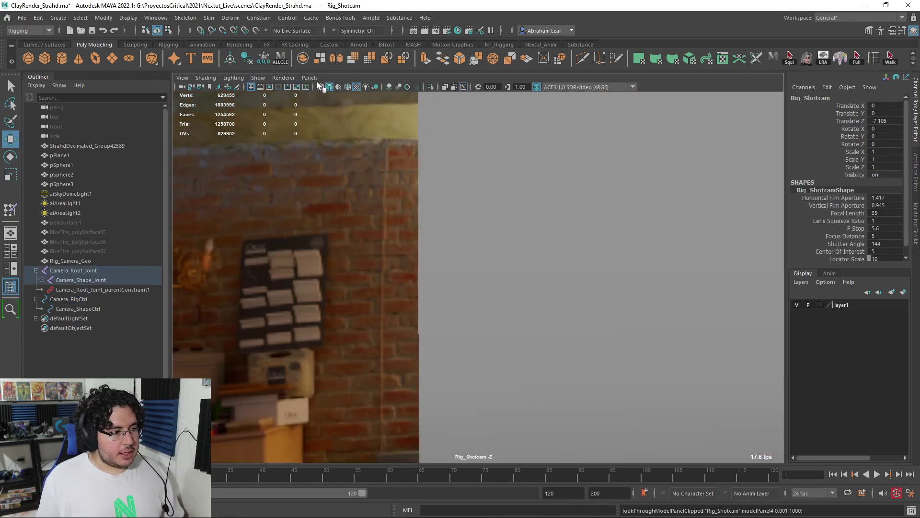
pyautogui.click(310, 77)
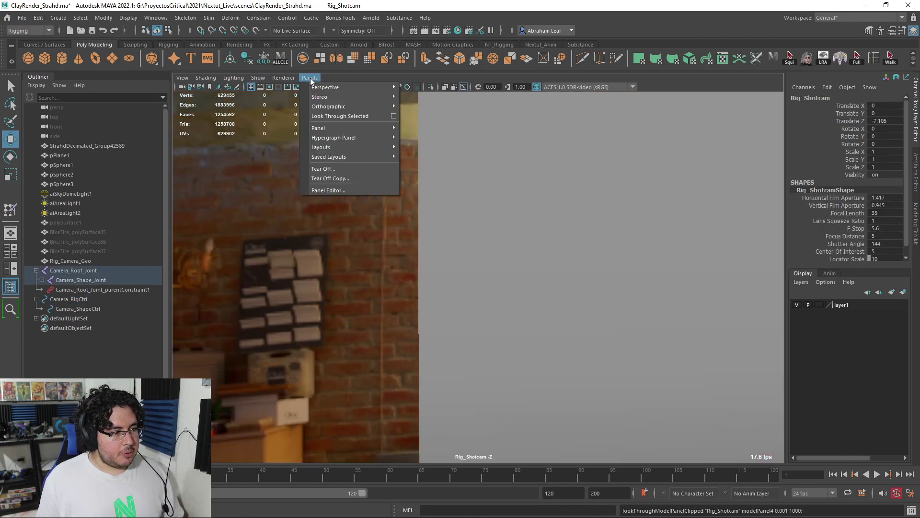
pyautogui.click(342, 178)
pyautogui.moveTo(340, 94); pyautogui.dragTo(286, 85)
pyautogui.moveTo(62, 70); pyautogui.dragTo(207, 195)
pyautogui.moveTo(313, 202); pyautogui.dragTo(133, 75)
# - Return the main viewport to the perspective view and move the floating camera window clear of the rig
pyautogui.click(556, 240)
pyautogui.press('space')
pyautogui.moveTo(556, 239); pyautogui.dragTo(554, 203)
pyautogui.moveTo(307, 75); pyautogui.dragTo(265, 76)
pyautogui.keyDown('alt'); pyautogui.moveTo(562, 238); pyautogui.dragTo(585, 243); pyautogui.keyUp('alt')
pyautogui.keyDown('alt'); pyautogui.moveTo(585, 242); pyautogui.dragTo(559, 263, button='right'); pyautogui.keyUp('alt')
# - Rotate Camera_ShapeCtrl to about -64.7 in Y to aim at the bust, and display the resolution gate in the floating view
pyautogui.click(495, 232)
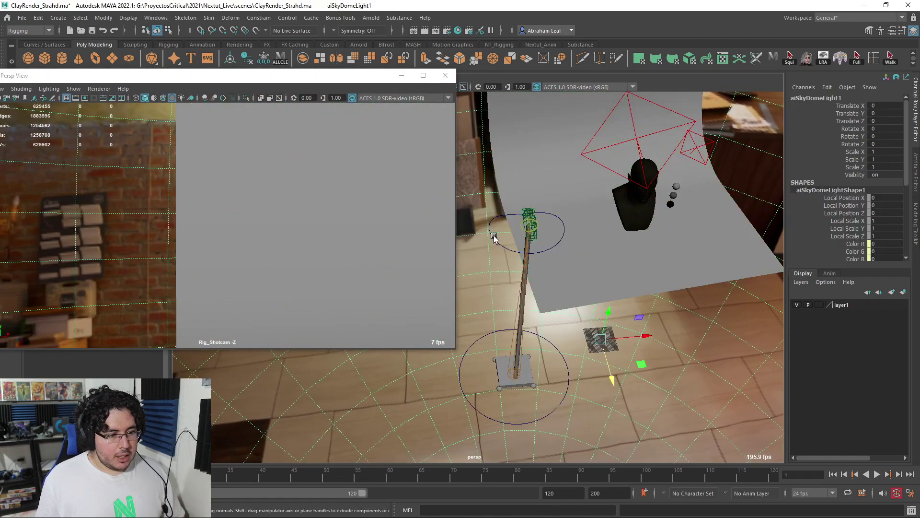
pyautogui.press('e')
pyautogui.moveTo(515, 257); pyautogui.dragTo(484, 249)
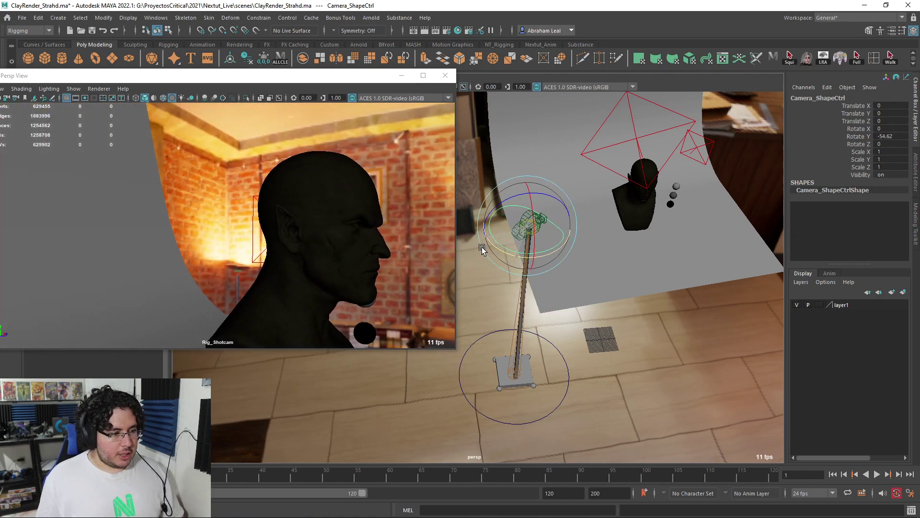
pyautogui.click(85, 97)
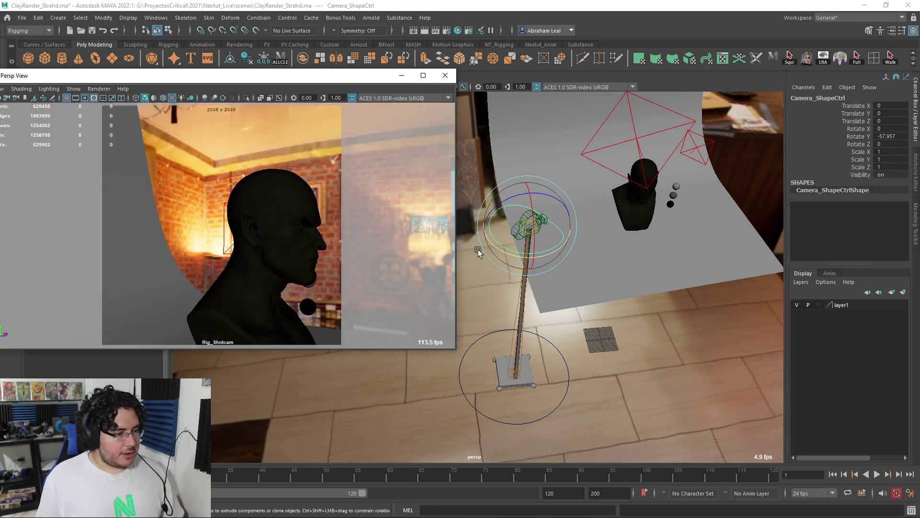
pyautogui.moveTo(503, 247)
pyautogui.mouseDown()
pyautogui.moveTo(490, 246)
pyautogui.moveTo(497, 248)
pyautogui.mouseUp()
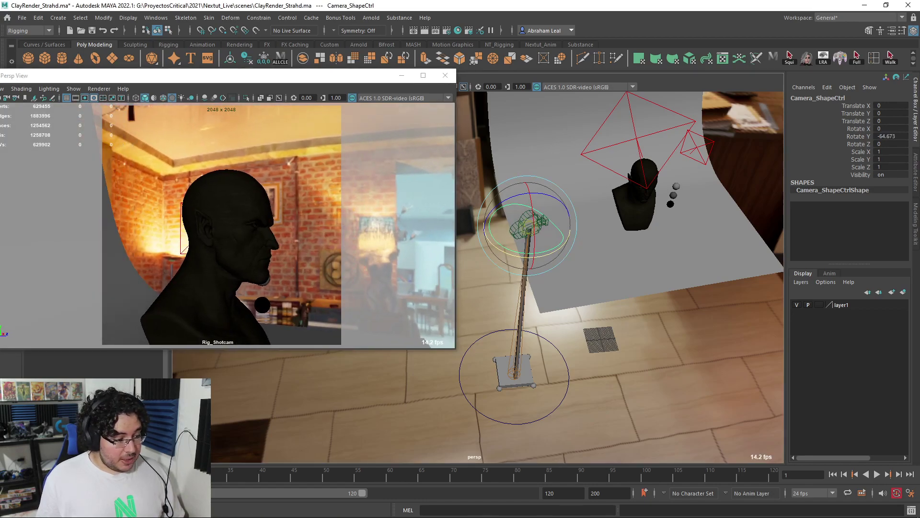
# - Move Camera_RigCtrl past the bust to about X 84.2, and rotate Camera_ShapeCtrl to about 69.2 in Y with a key at frame 1
pyautogui.click(568, 365)
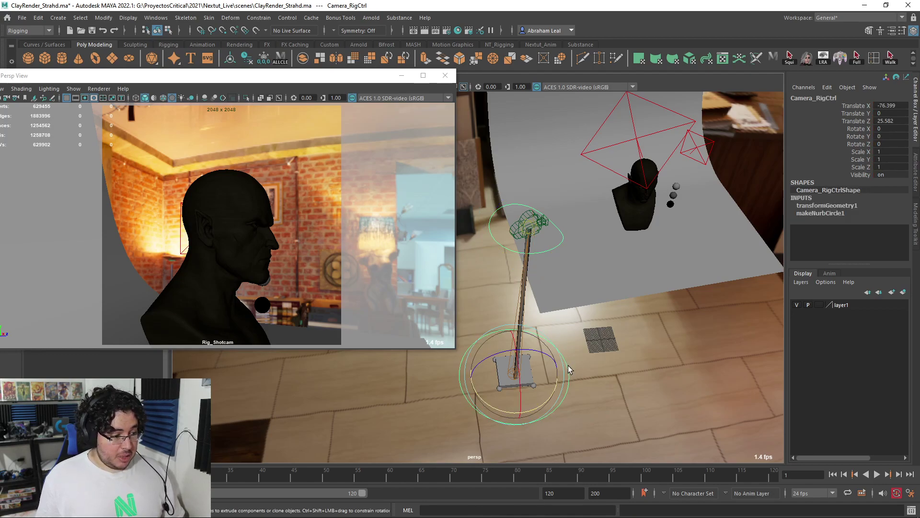
pyautogui.keyDown('alt'); pyautogui.moveTo(568, 365); pyautogui.dragTo(745, 350); pyautogui.keyUp('alt')
pyautogui.press('w')
pyautogui.keyDown('alt'); pyautogui.moveTo(713, 334); pyautogui.dragTo(702, 336, button='middle'); pyautogui.keyUp('alt')
pyautogui.keyDown('alt'); pyautogui.moveTo(702, 336); pyautogui.dragTo(773, 230); pyautogui.keyUp('alt')
pyautogui.click(677, 234)
pyautogui.press('e')
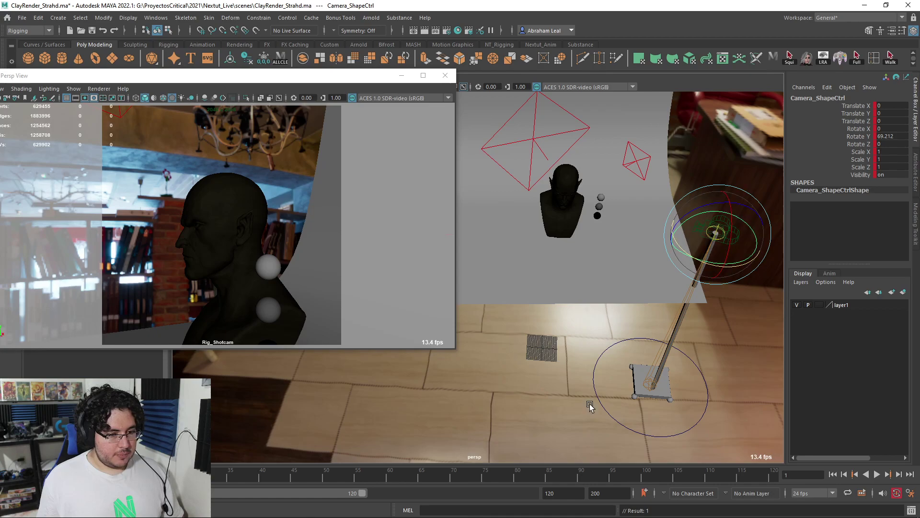
# - Go to frame 120 and set a key on Camera_RigCtrl
pyautogui.click(775, 476)
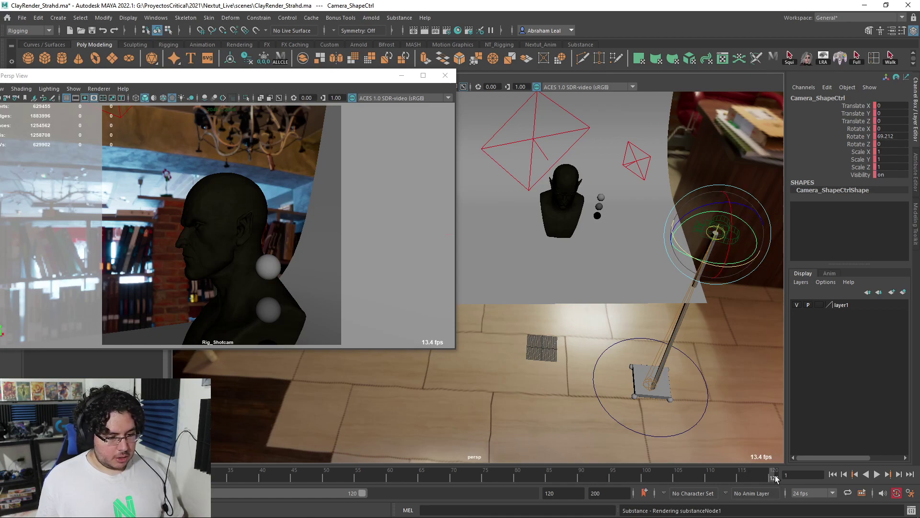
pyautogui.click(707, 396)
pyautogui.press('s')
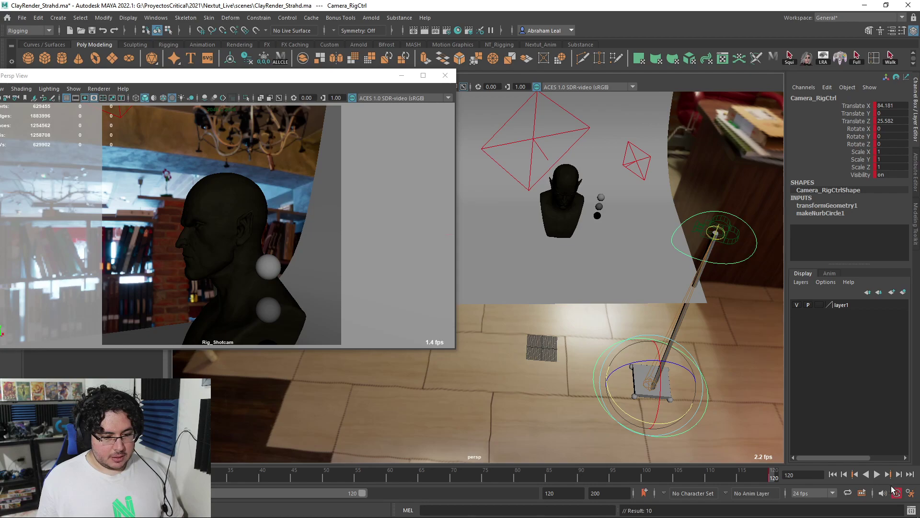
# - Leave frame 120 on the timeline and move Camera_RigCtrl back across the bust to about X -93.9
pyautogui.click(742, 476)
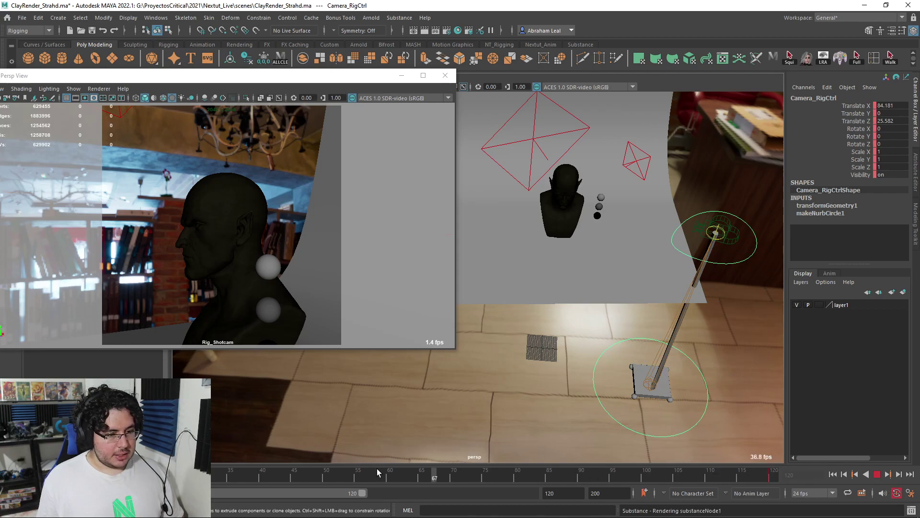
pyautogui.hotkey('alt', 'v')
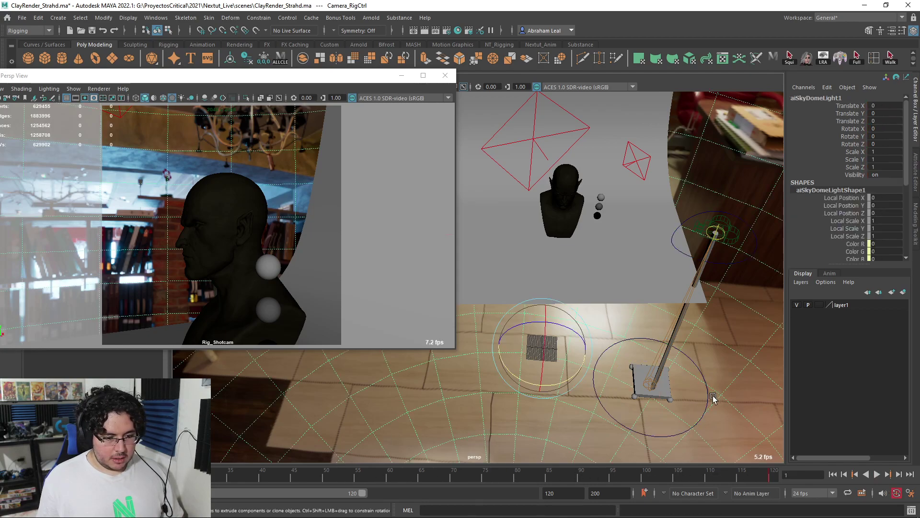
pyautogui.press('w')
pyautogui.moveTo(705, 389); pyautogui.dragTo(469, 399)
pyautogui.keyDown('alt'); pyautogui.moveTo(489, 381); pyautogui.dragTo(645, 372, button='middle'); pyautogui.keyUp('alt')
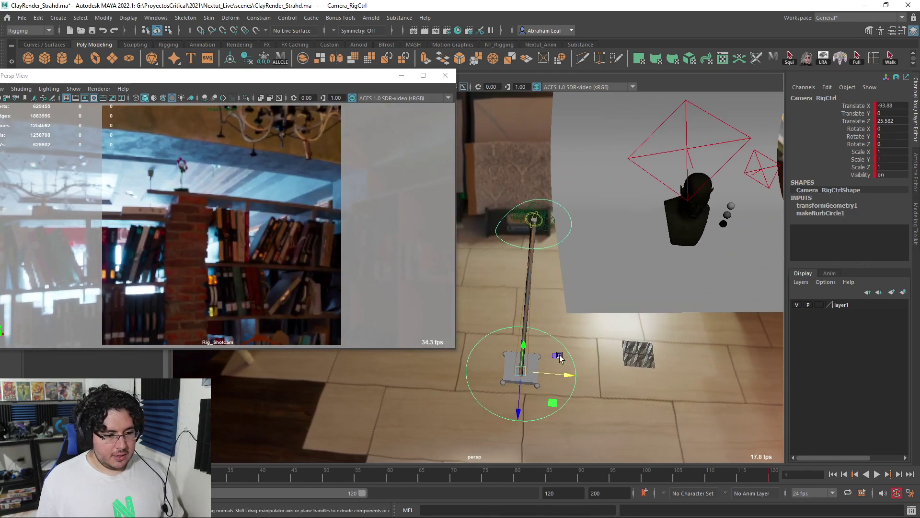
# - Rotate Camera_ShapeCtrl to about -68.7 in Y at frame 120 to aim at the bust, and play back the animation
pyautogui.click(570, 234)
pyautogui.press('e')
pyautogui.moveTo(565, 246); pyautogui.dragTo(259, 331)
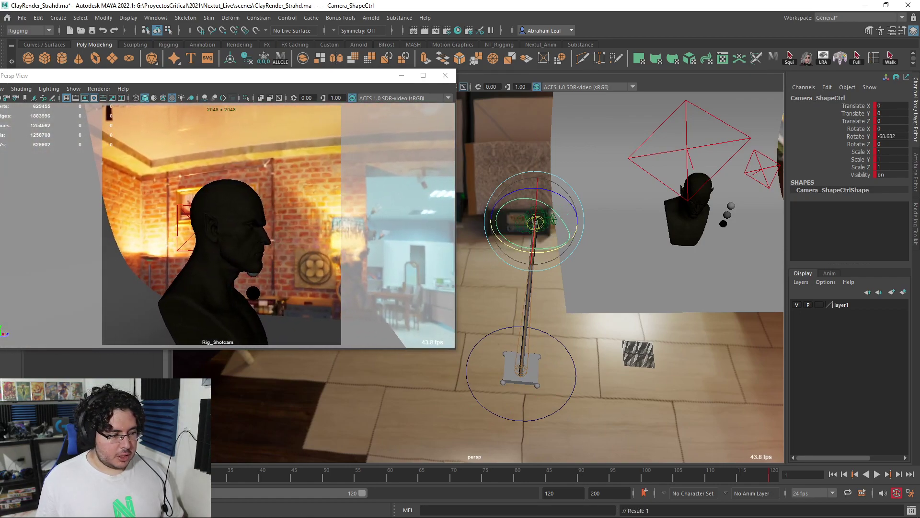
pyautogui.hotkey('alt', 'v')
pyautogui.hotkey('alt', 'v')
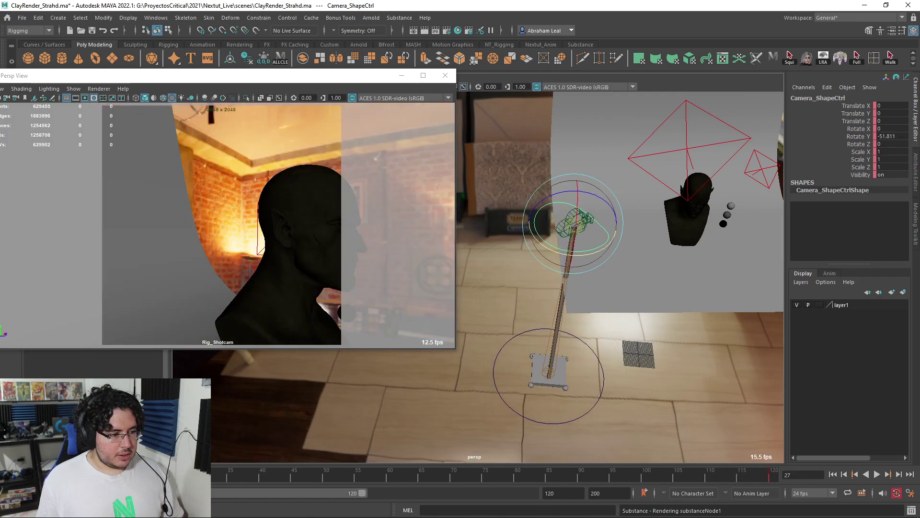
# - Set playback to update all views in the Time Slider preferences, save them, and play the animation
pyautogui.click(910, 493)
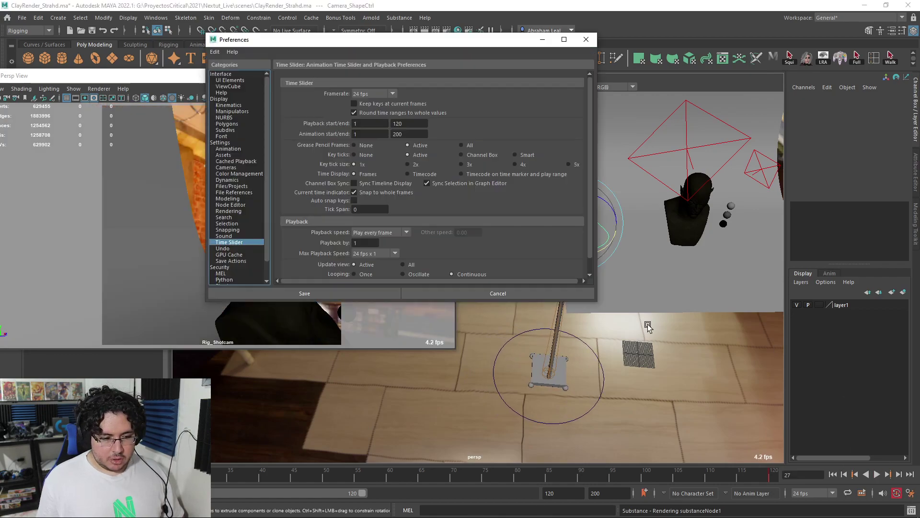
pyautogui.scroll(-1, 378, 220)
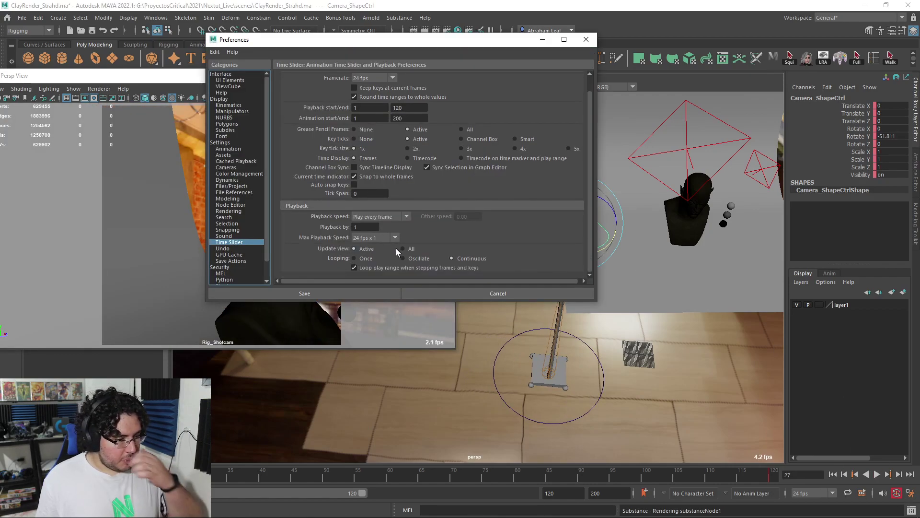
pyautogui.click(372, 293)
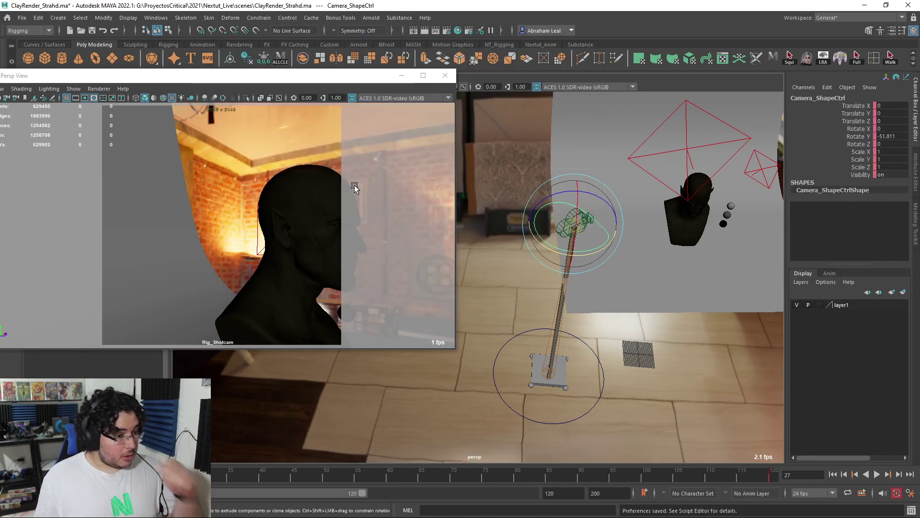
pyautogui.hotkey('alt', 'v')
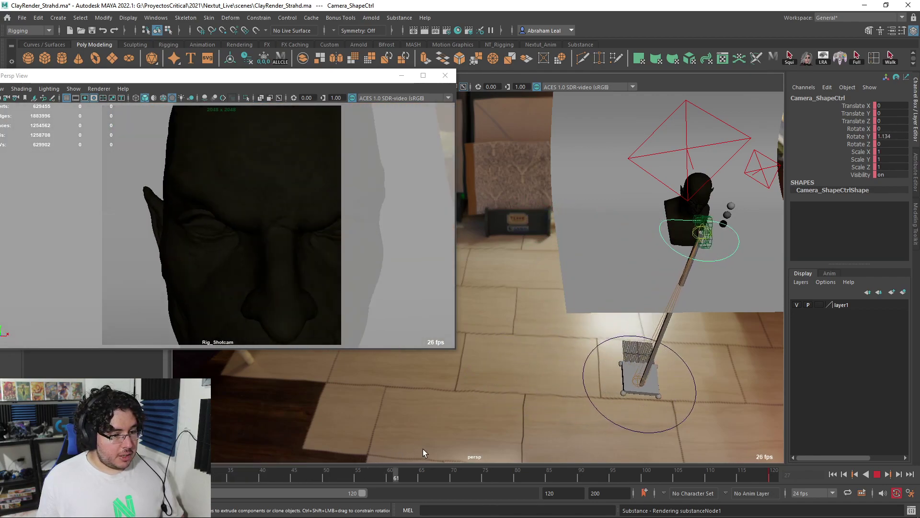
# - Stop at frame 60 and move Camera_RigCtrl in front of the bust to about X 2.1 and Z 54.2
pyautogui.hotkey('alt', 'v')
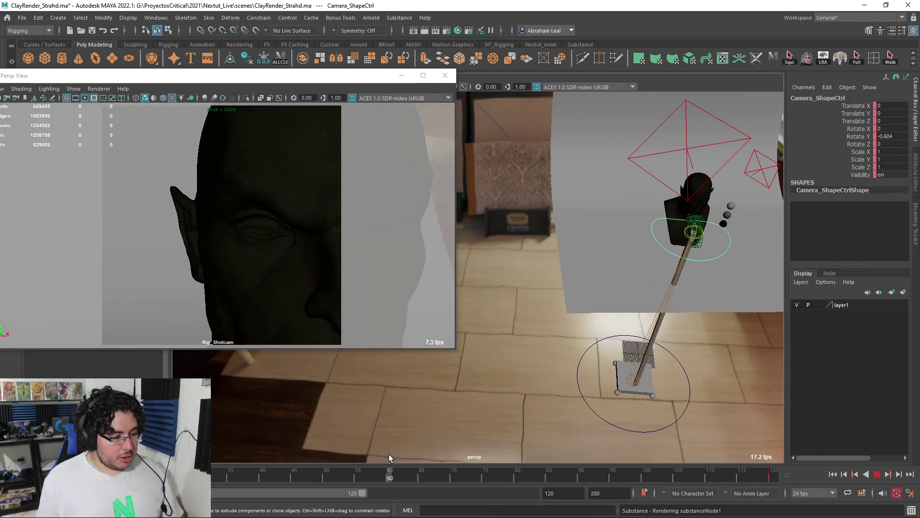
pyautogui.keyDown('alt'); pyautogui.moveTo(622, 341); pyautogui.dragTo(490, 333, button='middle'); pyautogui.keyUp('alt')
pyautogui.keyDown('alt'); pyautogui.moveTo(532, 375); pyautogui.dragTo(521, 381); pyautogui.keyUp('alt')
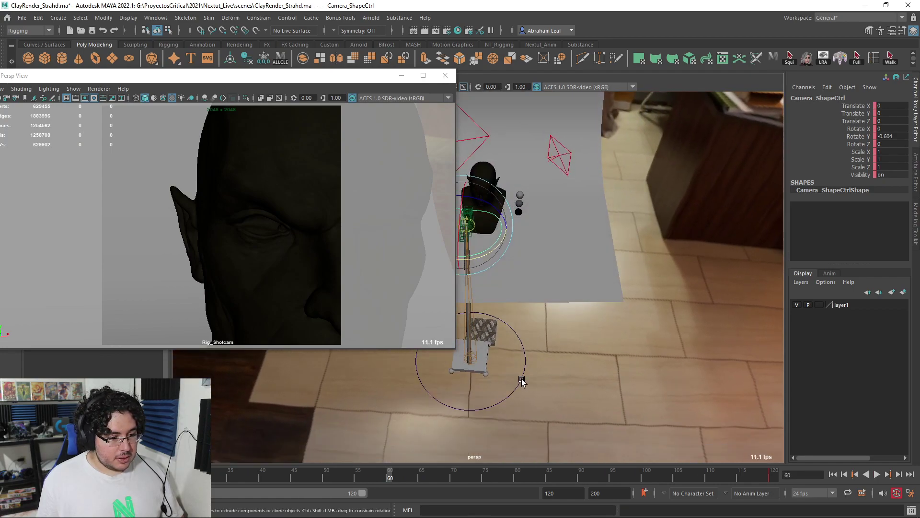
pyautogui.click(521, 381)
pyautogui.keyDown('alt'); pyautogui.moveTo(521, 380); pyautogui.dragTo(570, 372, button='middle'); pyautogui.keyUp('alt')
pyautogui.press('w')
pyautogui.moveTo(512, 389); pyautogui.dragTo(511, 424)
pyautogui.moveTo(550, 383); pyautogui.dragTo(561, 384)
pyautogui.moveTo(562, 387)
pyautogui.mouseDown(button='middle')
pyautogui.moveTo(553, 386)
pyautogui.moveTo(562, 385)
pyautogui.mouseUp(button='middle')
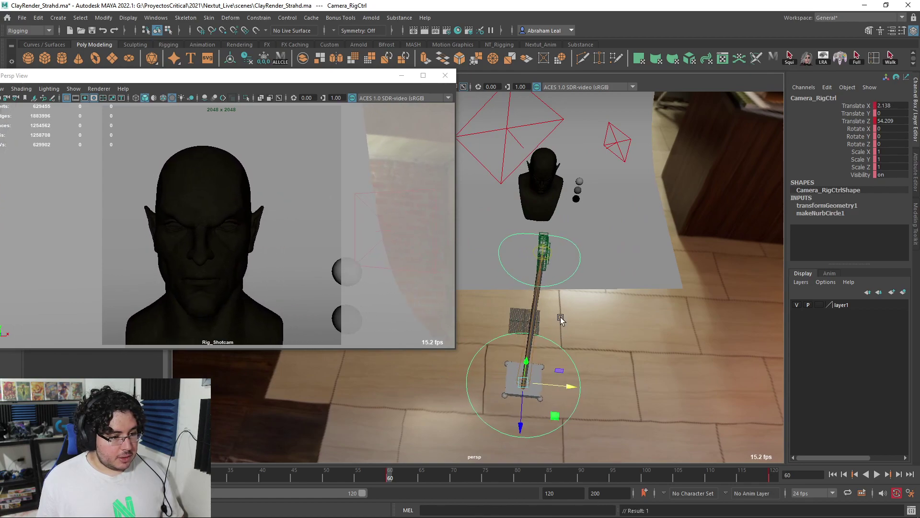
# - At frame 60, rotate Camera_ShapeCtrl to about 2.5 in Y and pull it back to about 37.3 in Z
pyautogui.click(563, 284)
pyautogui.press('e')
pyautogui.moveTo(561, 285); pyautogui.dragTo(555, 284, button='middle')
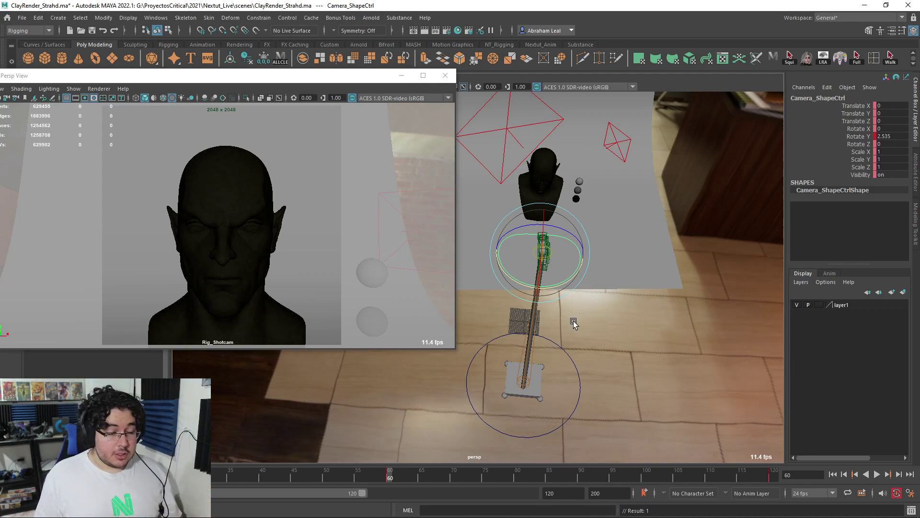
pyautogui.keyDown('alt'); pyautogui.moveTo(574, 324); pyautogui.dragTo(712, 224); pyautogui.keyUp('alt')
pyautogui.keyDown('alt'); pyautogui.moveTo(621, 297); pyautogui.dragTo(580, 307); pyautogui.keyUp('alt')
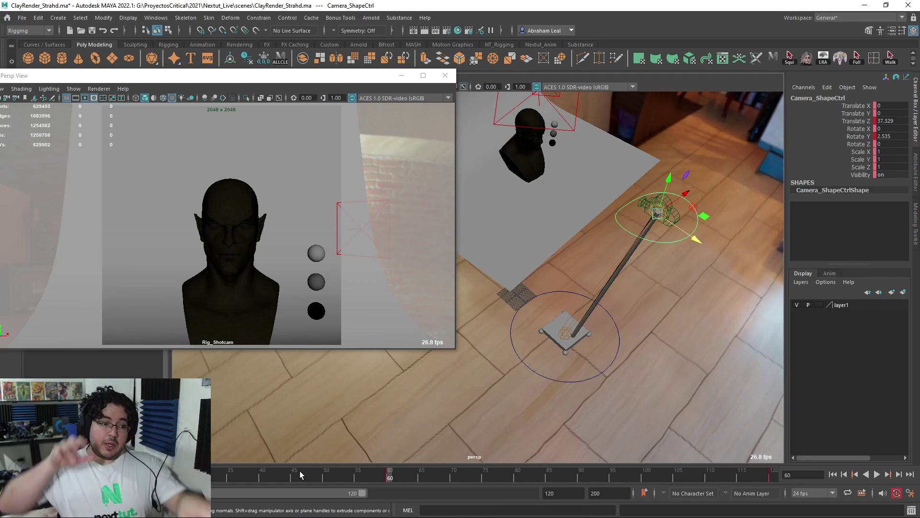
# - Play and scrub the camera move to frame 32, and display the scene lighting in the floating view
pyautogui.hotkey('alt', 'v')
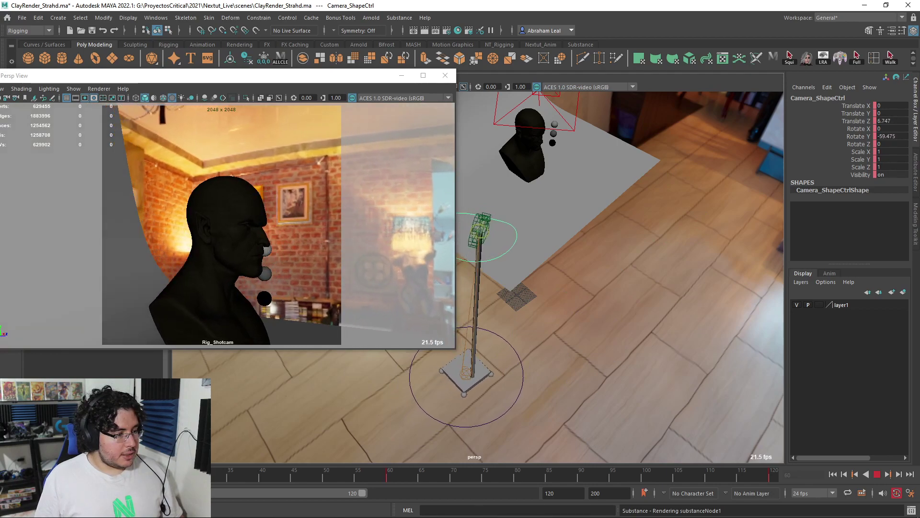
pyautogui.moveTo(229, 482); pyautogui.dragTo(340, 475)
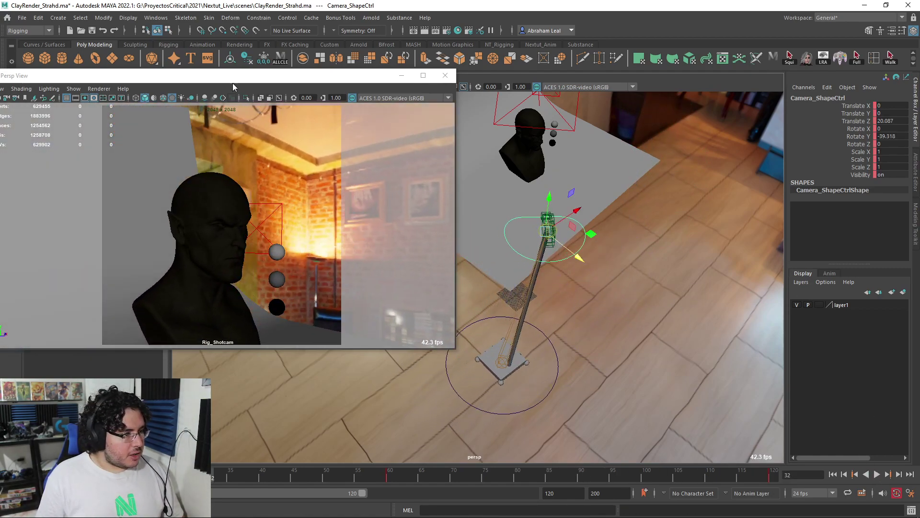
pyautogui.press('7')
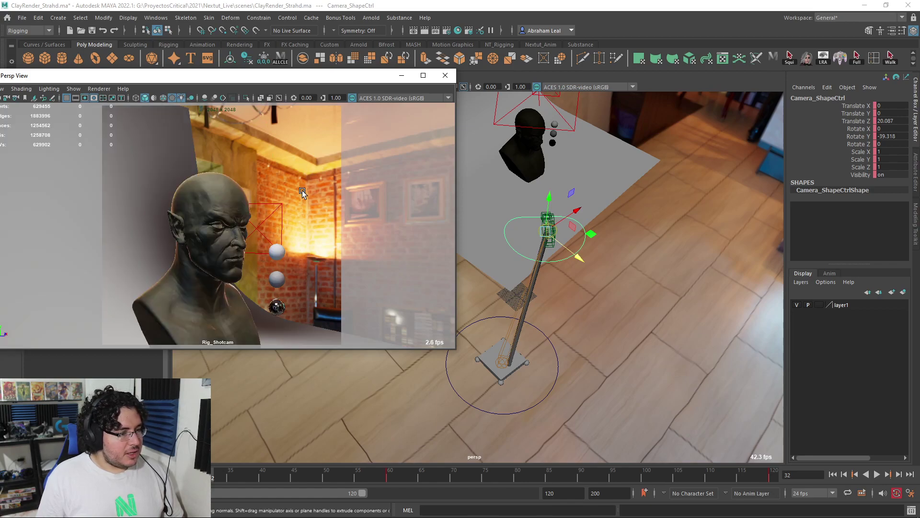
# - Scale aiSkyDomeLight1 to 0 in X, Y and Z, and play the animation from the first frame
pyautogui.click(467, 261)
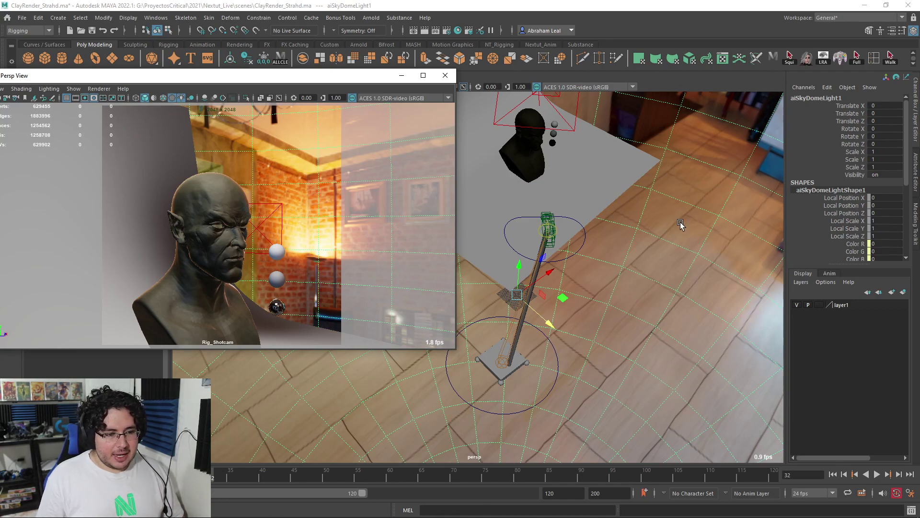
pyautogui.hotkey('ctrl', 'a')
pyautogui.hotkey('ctrl', 'a')
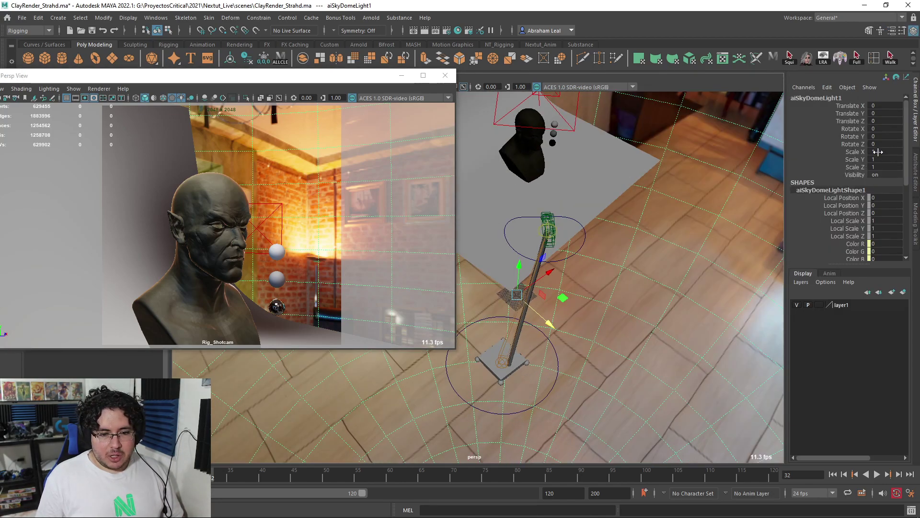
pyautogui.click(882, 168)
pyautogui.write('0')
pyautogui.press('Return')
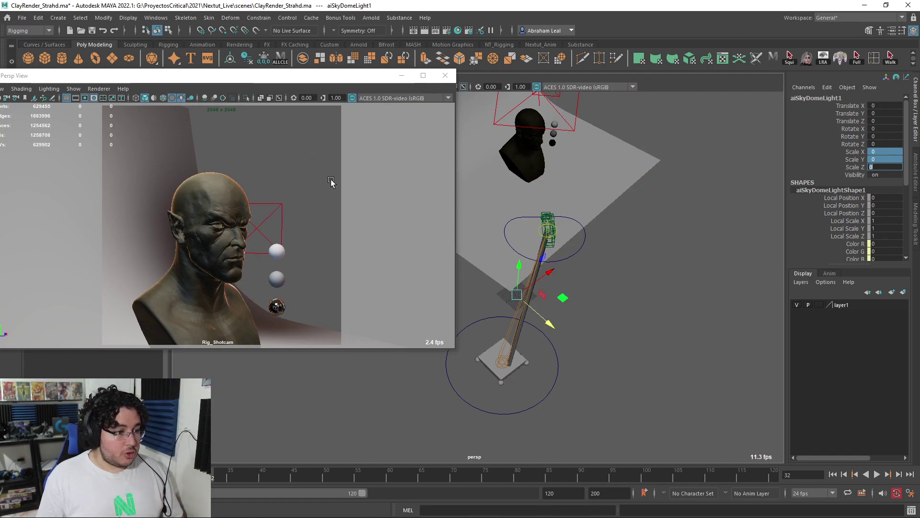
pyautogui.click(833, 475)
pyautogui.click(876, 476)
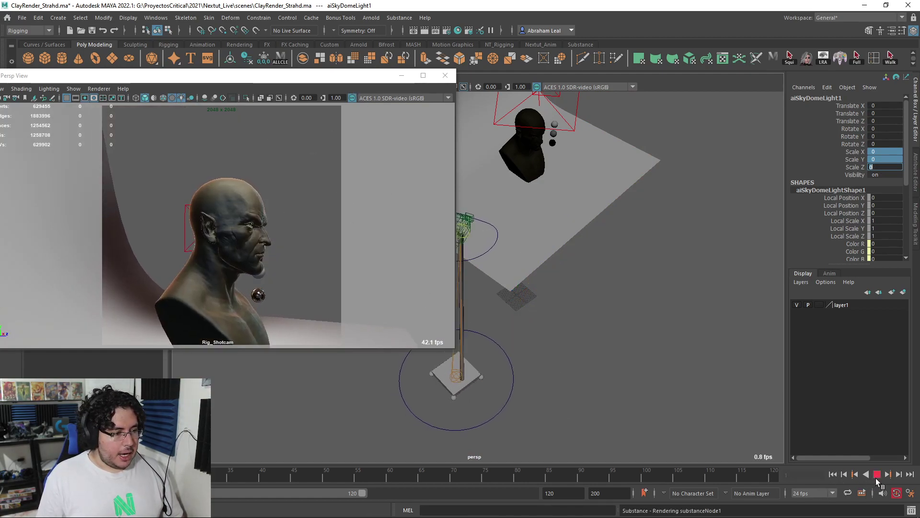